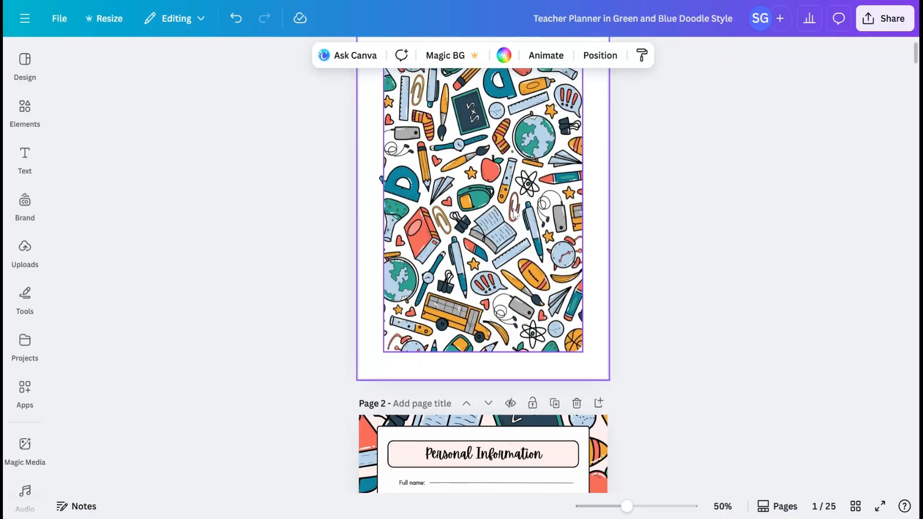
pyautogui.scroll(2, 514, 214)
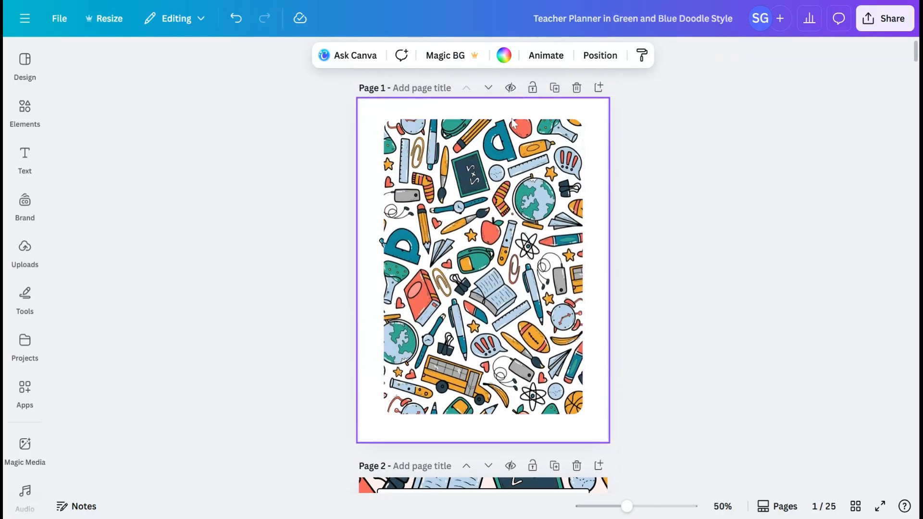
pyautogui.click(489, 160)
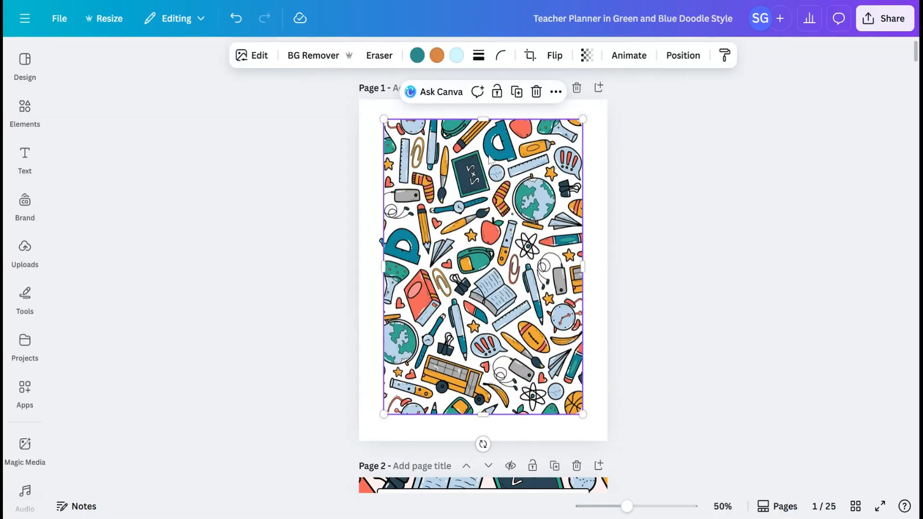
pyautogui.moveTo(489, 160); pyautogui.dragTo(489, 158)
pyautogui.scroll(-2, 491, 193)
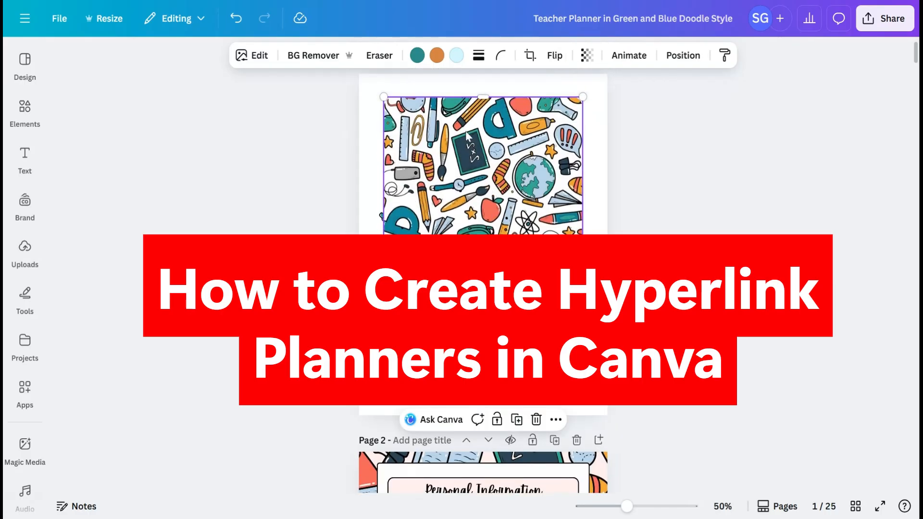
pyautogui.moveTo(442, 151)
pyautogui.mouseDown()
pyautogui.moveTo(260, 141)
pyautogui.moveTo(220, 148)
pyautogui.moveTo(269, 136)
pyautogui.moveTo(514, 140)
pyautogui.moveTo(534, 153)
pyautogui.moveTo(490, 133)
pyautogui.moveTo(485, 147)
pyautogui.mouseUp()
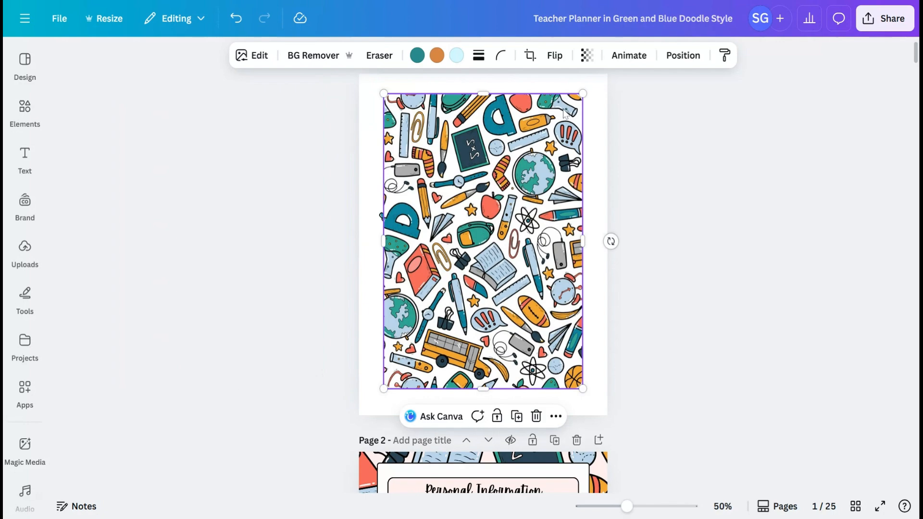
pyautogui.scroll(1, 481, 201)
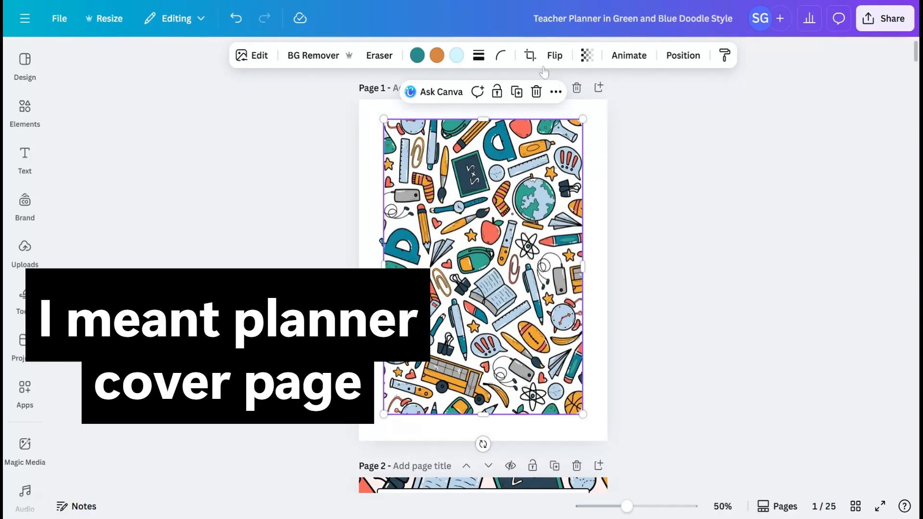
# Step: Reduce the corner rounding of the school-supplies pattern image on page 1 and leave its stroke weight at 0
pyautogui.click(479, 57)
pyautogui.click(503, 57)
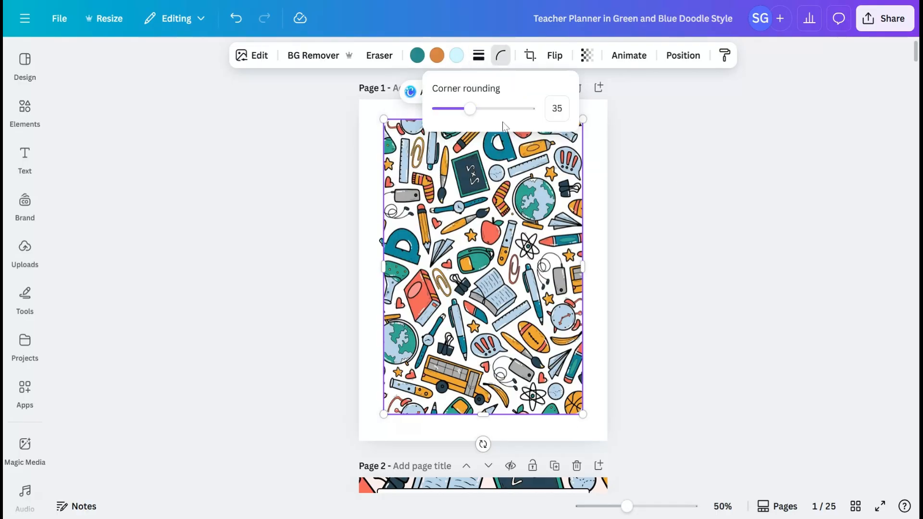
pyautogui.moveTo(475, 111); pyautogui.dragTo(451, 119)
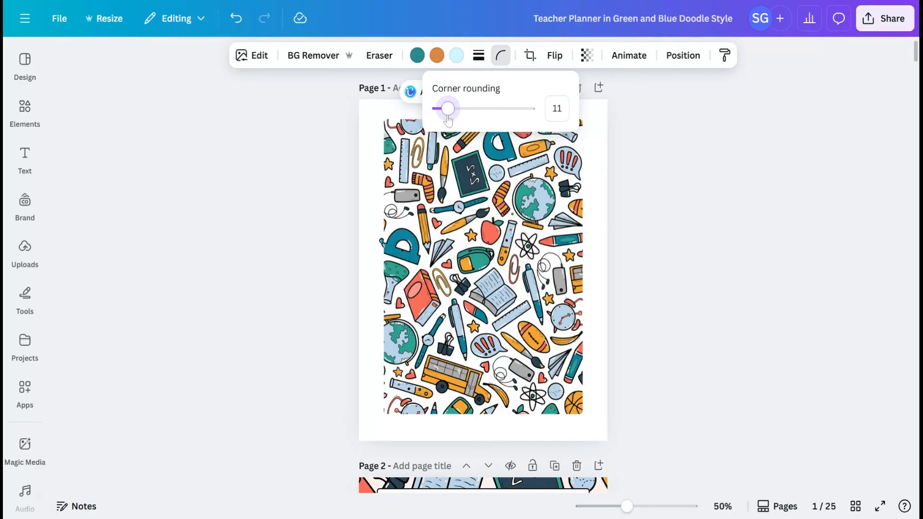
pyautogui.click(477, 59)
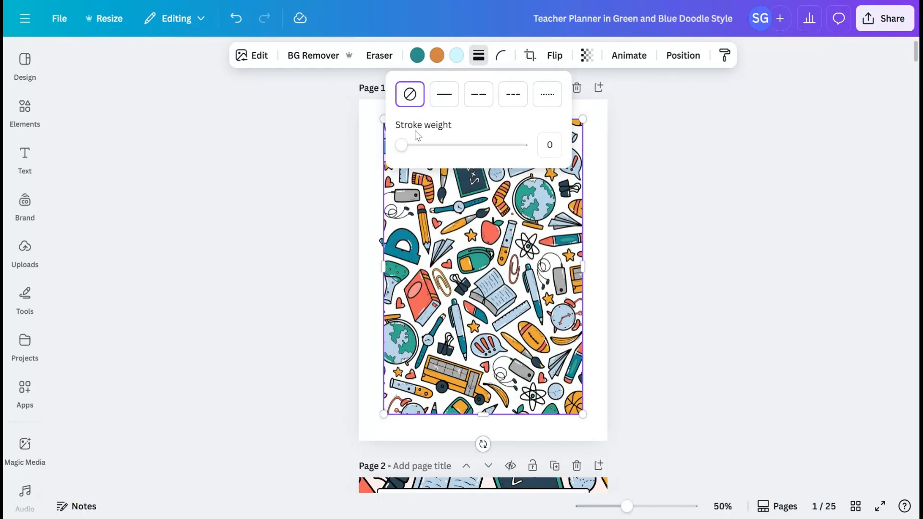
pyautogui.moveTo(401, 145)
pyautogui.mouseDown()
pyautogui.moveTo(411, 148)
pyautogui.moveTo(392, 150)
pyautogui.mouseUp()
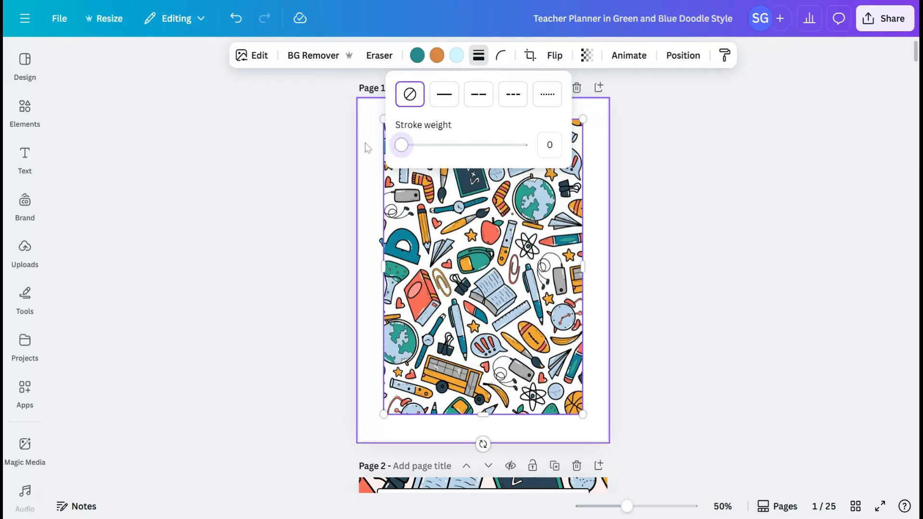
# Step: Move the pattern image down page 1 to uncover the title elements behind it
pyautogui.click(367, 147)
pyautogui.click(445, 130)
pyautogui.moveTo(501, 155)
pyautogui.mouseDown()
pyautogui.moveTo(497, 142)
pyautogui.moveTo(508, 262)
pyautogui.moveTo(485, 371)
pyautogui.moveTo(493, 390)
pyautogui.mouseUp()
# Step: Group the Teacher Planner title card with its text, binder clip and pen, and scale the group down slightly
pyautogui.moveTo(368, 129)
pyautogui.mouseDown()
pyautogui.moveTo(492, 258)
pyautogui.moveTo(601, 314)
pyautogui.mouseUp()
pyautogui.click(450, 122)
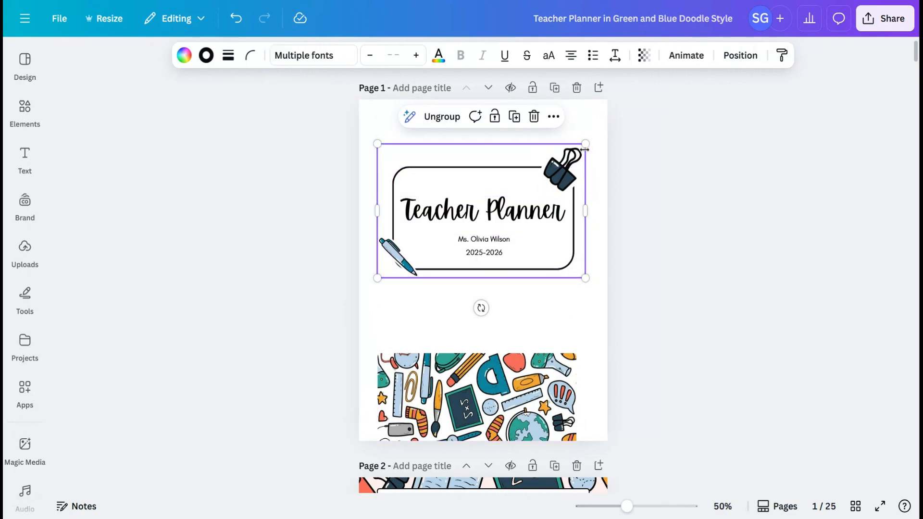
pyautogui.moveTo(583, 142); pyautogui.dragTo(563, 156)
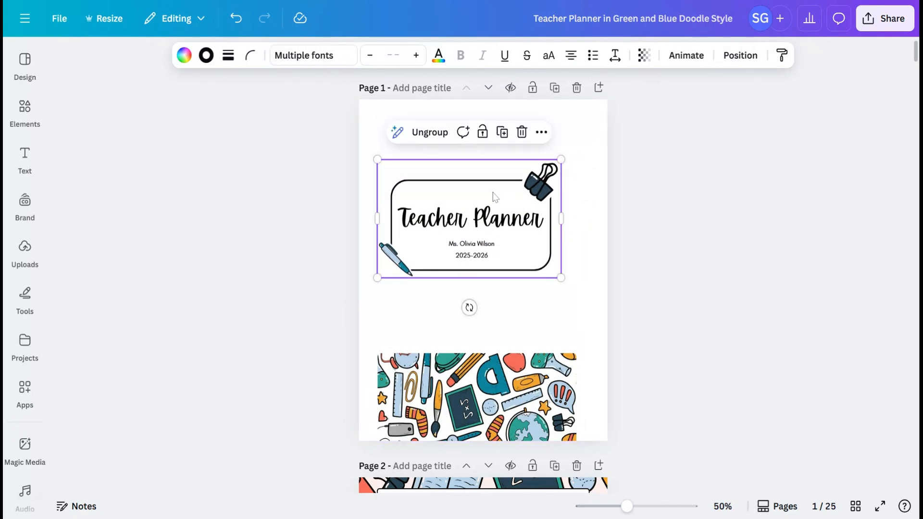
pyautogui.moveTo(495, 197); pyautogui.dragTo(501, 191)
# Step: Move the pattern image back up, centred horizontally on the page, and send it to the back behind the title group
pyautogui.moveTo(502, 382)
pyautogui.mouseDown()
pyautogui.moveTo(495, 165)
pyautogui.moveTo(503, 150)
pyautogui.mouseUp()
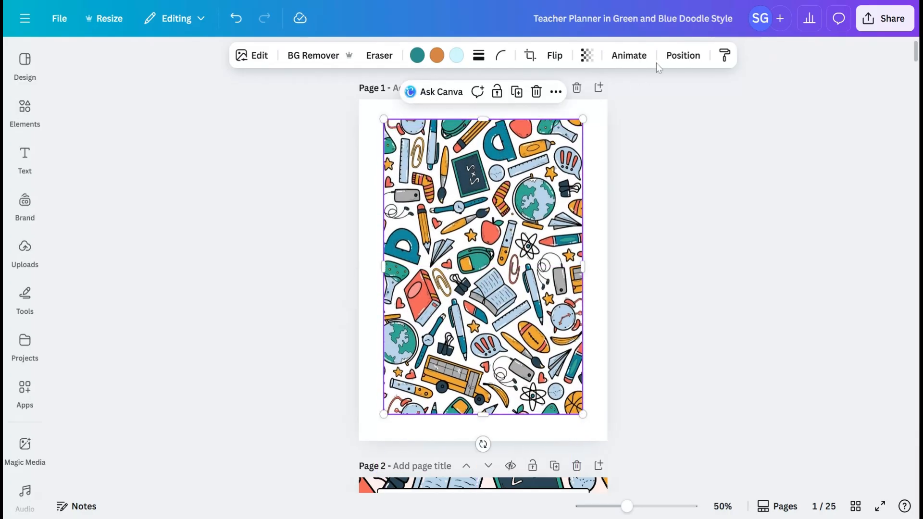
pyautogui.click(682, 55)
pyautogui.click(191, 197)
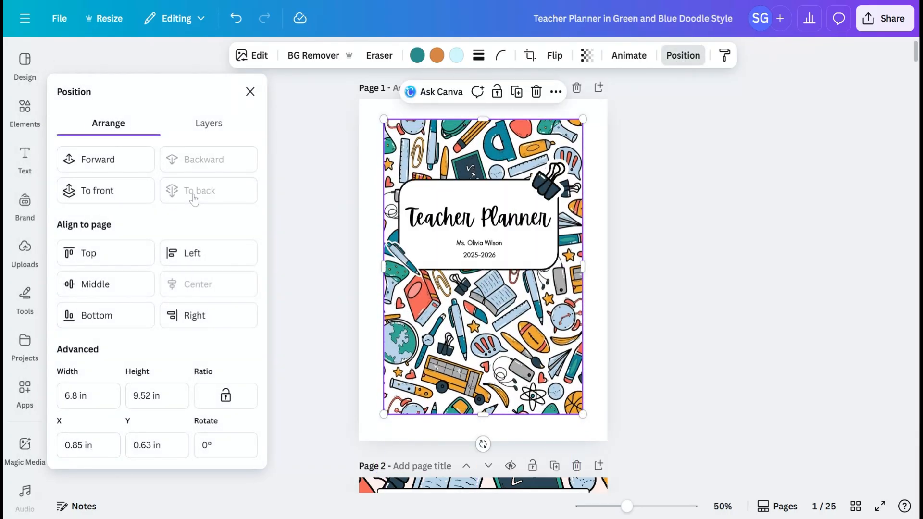
# Step: Move the title group slightly up and centre it horizontally over the pattern image
pyautogui.moveTo(476, 222); pyautogui.dragTo(483, 198)
pyautogui.click(491, 305)
pyautogui.moveTo(491, 305)
pyautogui.mouseDown()
pyautogui.moveTo(484, 301)
pyautogui.moveTo(493, 300)
pyautogui.mouseUp()
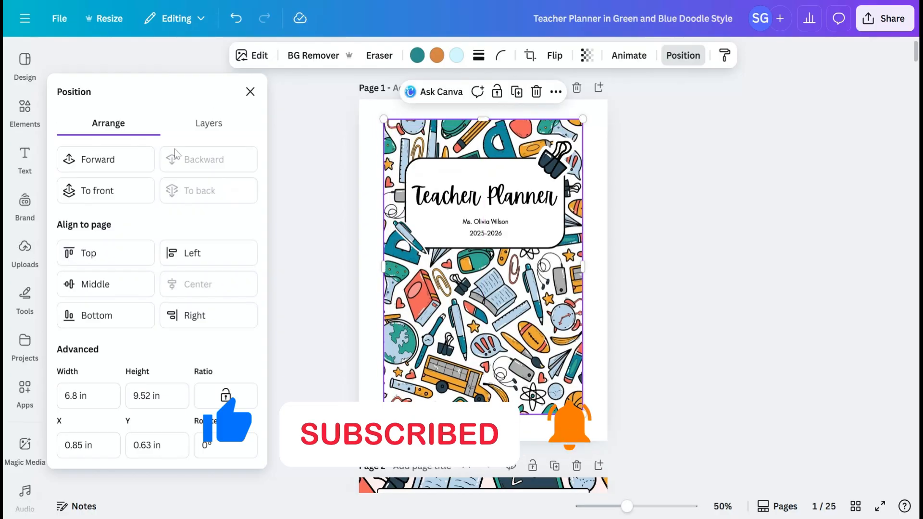
# Step: Search the elements library for "spiral notebook" and browse all the graphics results
pyautogui.click(24, 108)
pyautogui.click(187, 82)
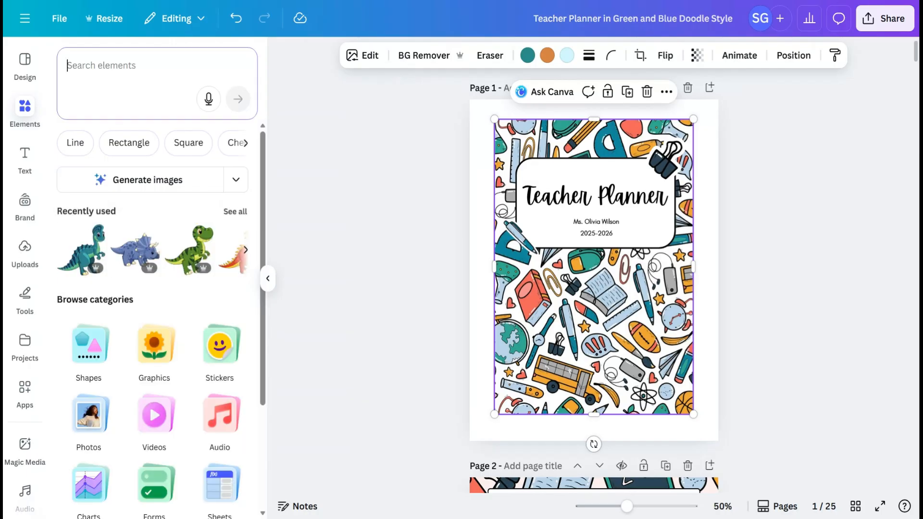
pyautogui.write('spir')
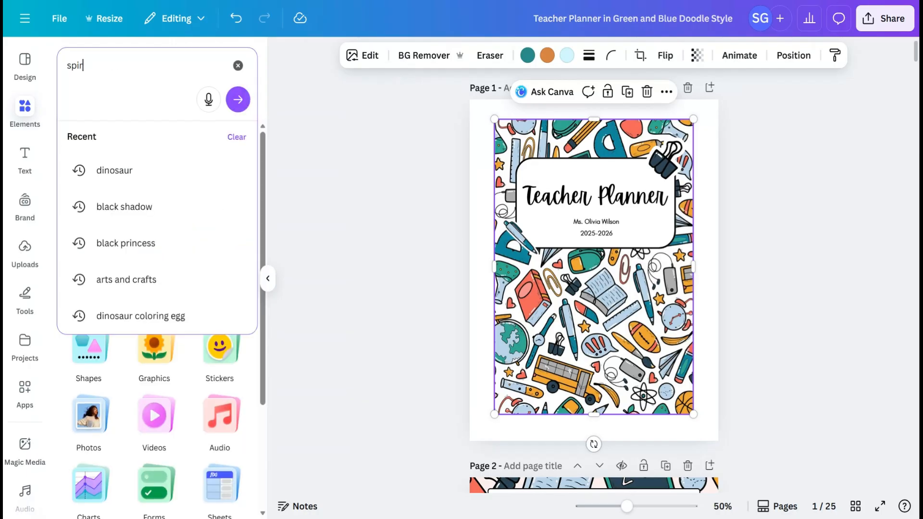
pyautogui.write('al')
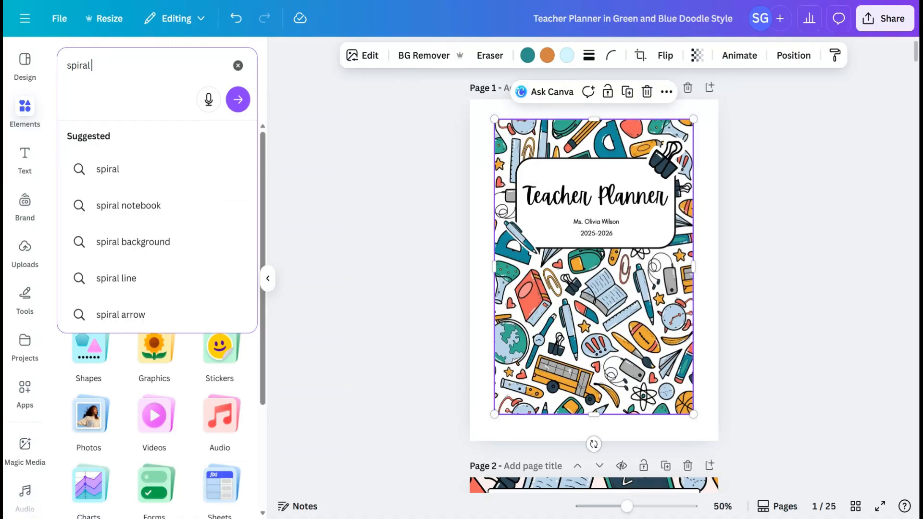
pyautogui.click(148, 205)
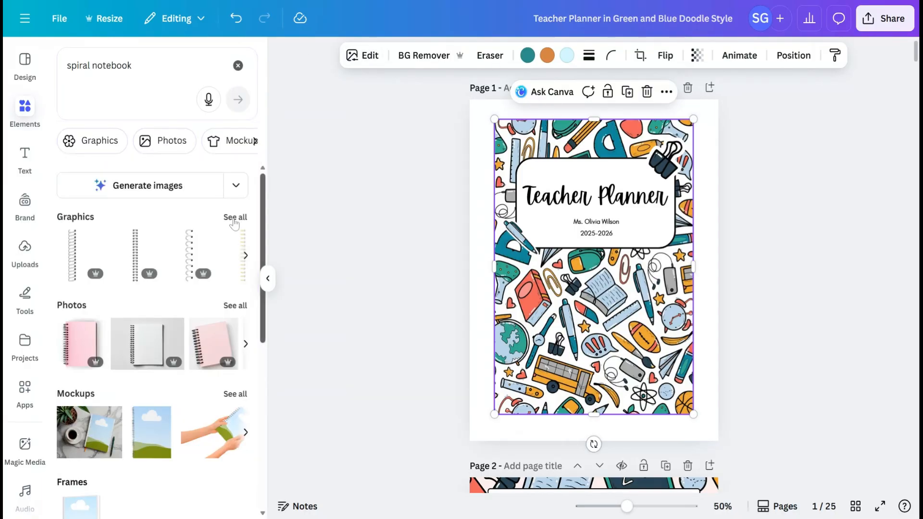
pyautogui.click(234, 217)
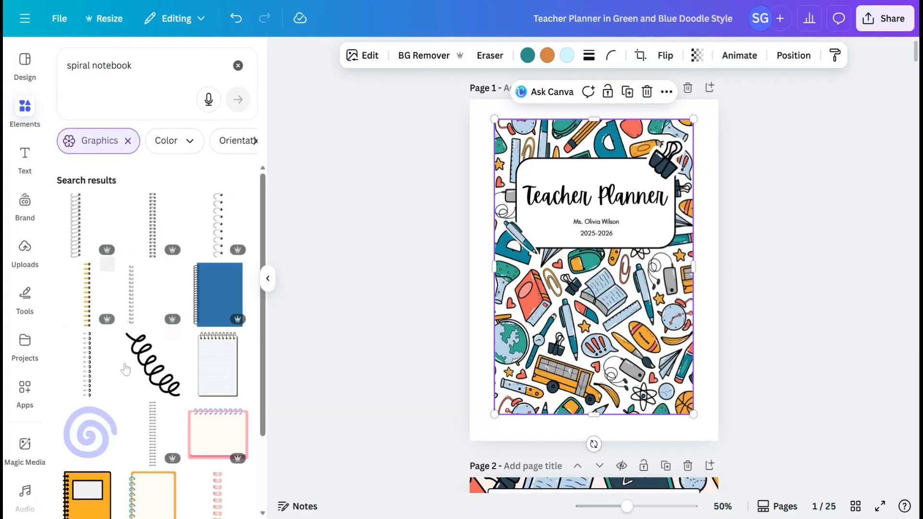
pyautogui.scroll(-3, 124, 367)
pyautogui.scroll(3, 187, 286)
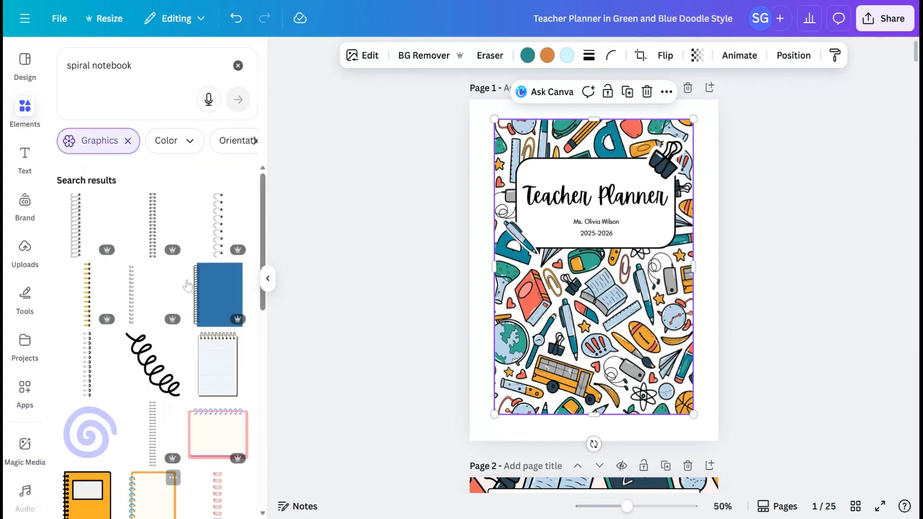
pyautogui.click(213, 236)
pyautogui.moveTo(583, 214); pyautogui.dragTo(491, 217)
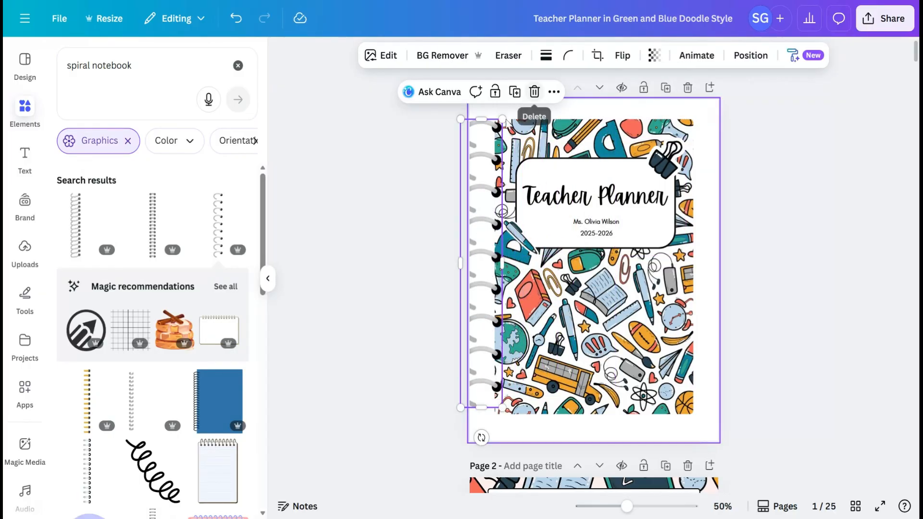
pyautogui.moveTo(481, 119); pyautogui.dragTo(481, 133)
pyautogui.moveTo(469, 219)
pyautogui.mouseDown()
pyautogui.moveTo(485, 208)
pyautogui.moveTo(485, 221)
pyautogui.mouseUp()
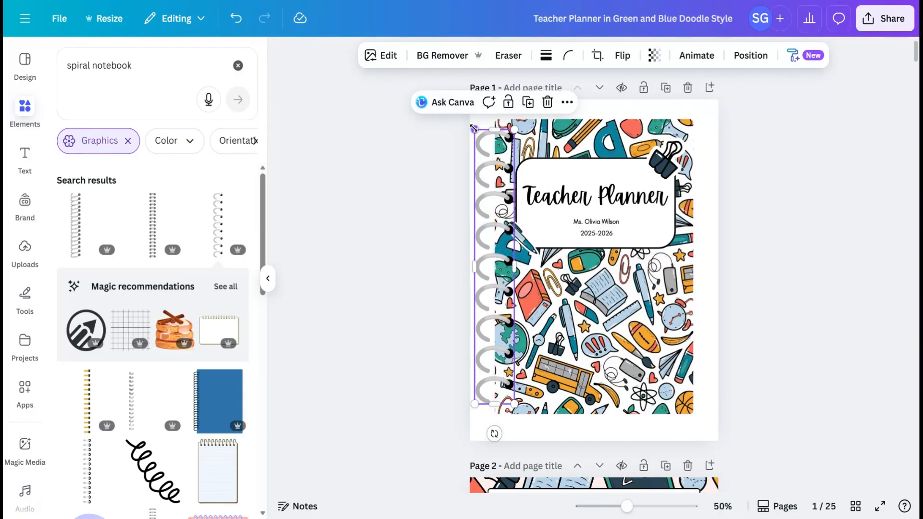
pyautogui.moveTo(474, 128); pyautogui.dragTo(478, 156)
pyautogui.moveTo(500, 273); pyautogui.dragTo(495, 264)
pyautogui.click(450, 275)
pyautogui.click(498, 262)
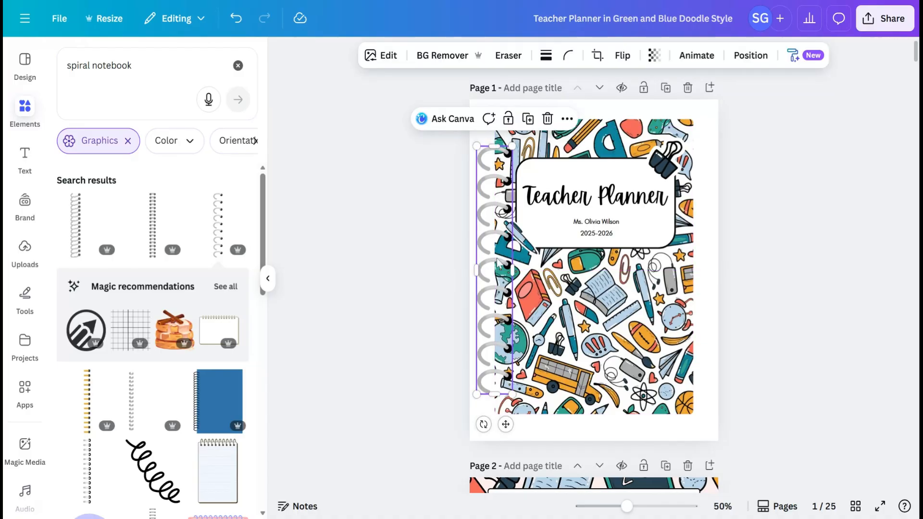
pyautogui.press('Delete')
# Step: Add the double-wire spiral binding graphic, align it with the top of the cover's left edge and enlarge it
pyautogui.click(166, 227)
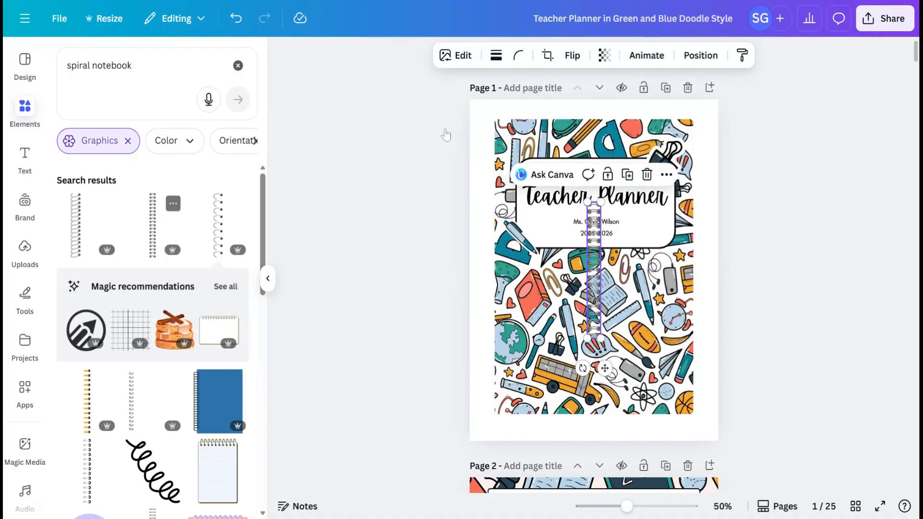
pyautogui.moveTo(594, 197); pyautogui.dragTo(498, 208)
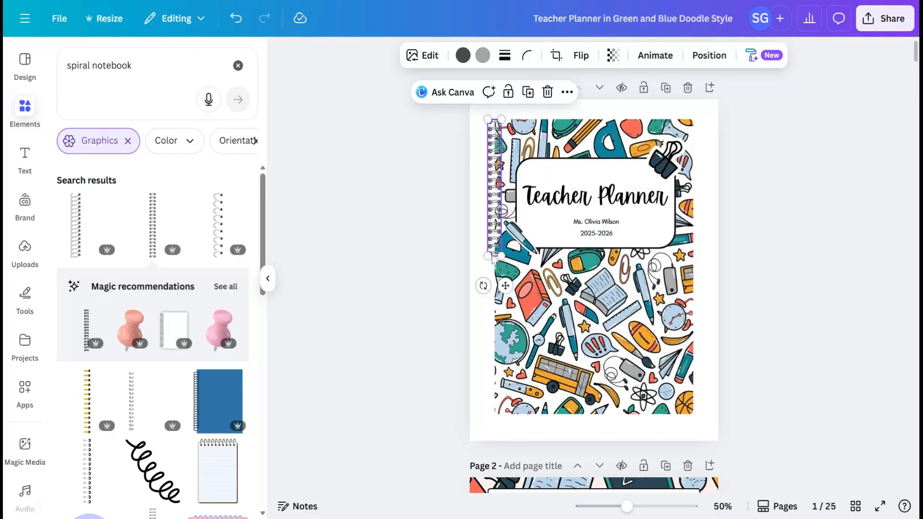
pyautogui.moveTo(486, 256); pyautogui.dragTo(486, 288)
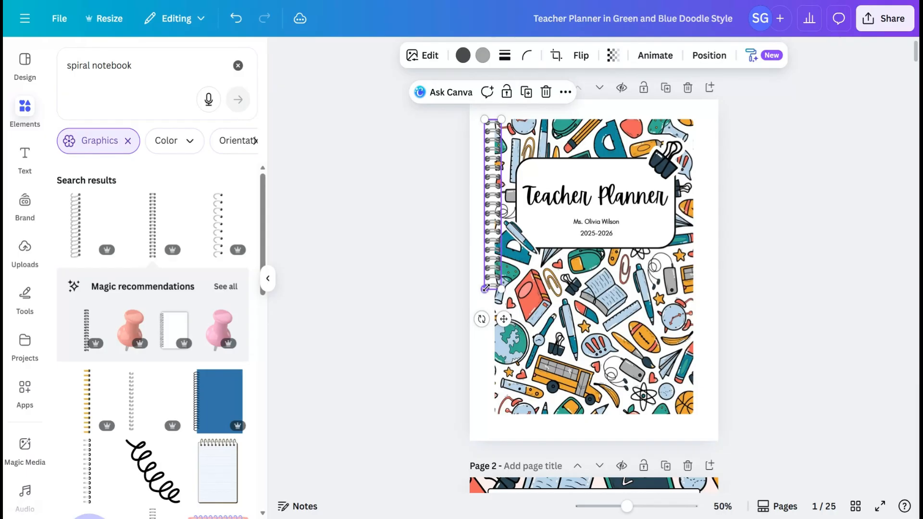
pyautogui.click(431, 288)
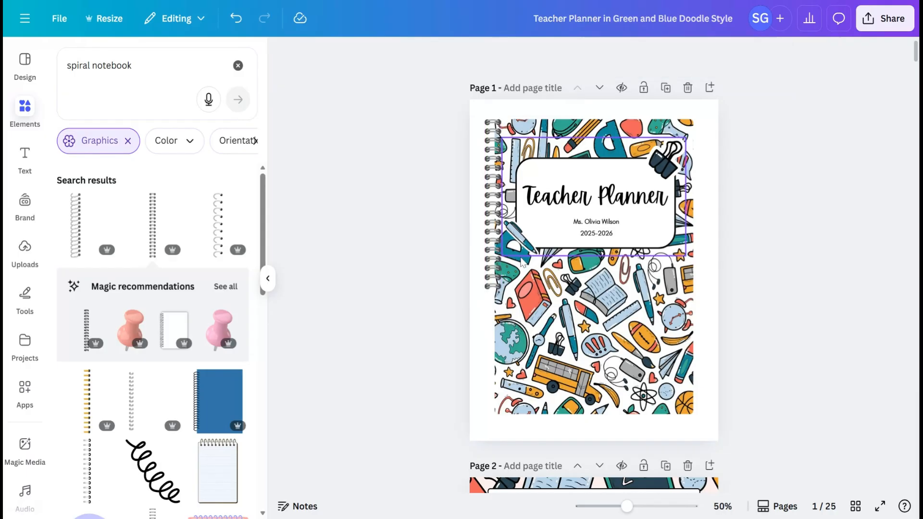
# Step: Duplicate the spiral binding and place the copy directly below the original along the cover's left edge
pyautogui.click(496, 265)
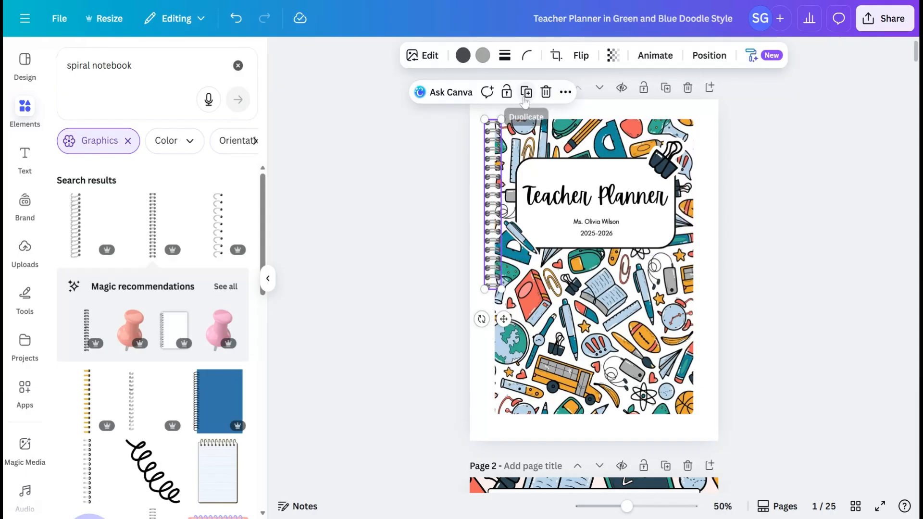
pyautogui.click(525, 95)
pyautogui.moveTo(492, 235); pyautogui.dragTo(487, 398)
pyautogui.click(422, 387)
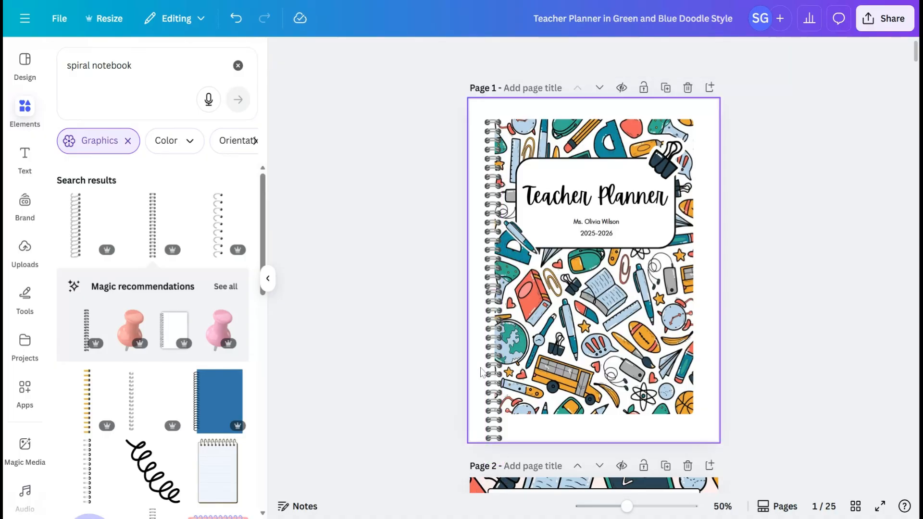
# Step: Crop the lower spiral binding with a freeform crop so it ends at the bottom edge of the cover pattern
pyautogui.click(494, 423)
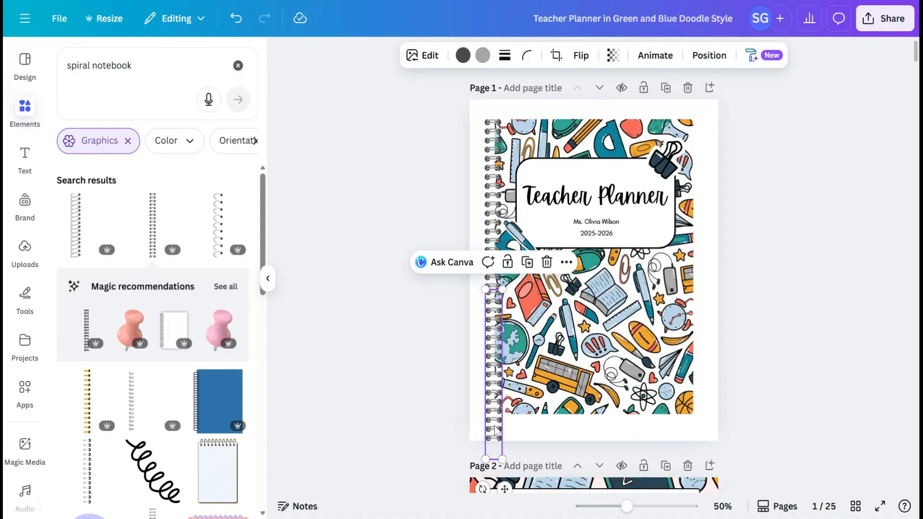
pyautogui.click(557, 54)
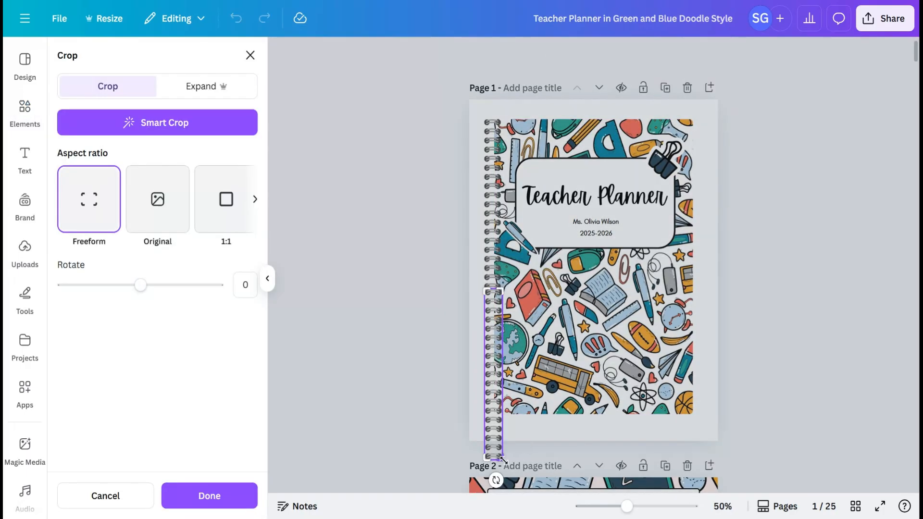
pyautogui.moveTo(501, 458); pyautogui.dragTo(506, 413)
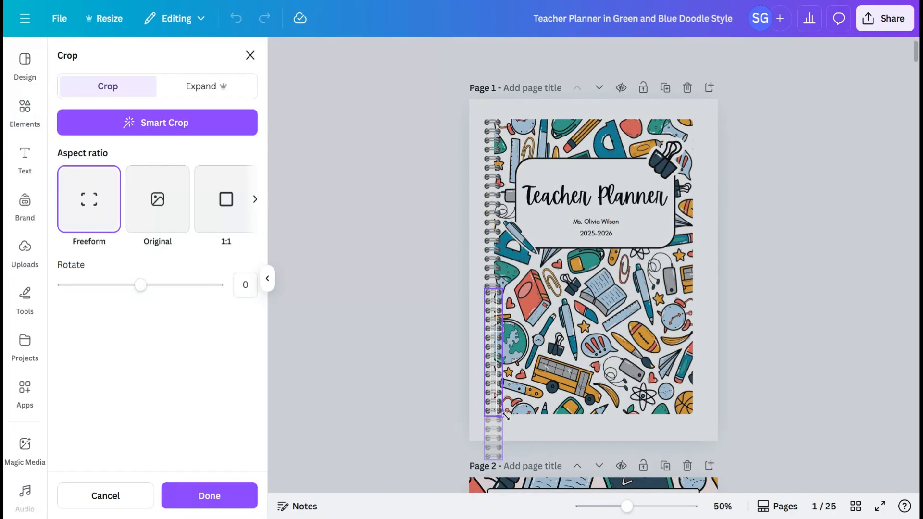
pyautogui.click(211, 502)
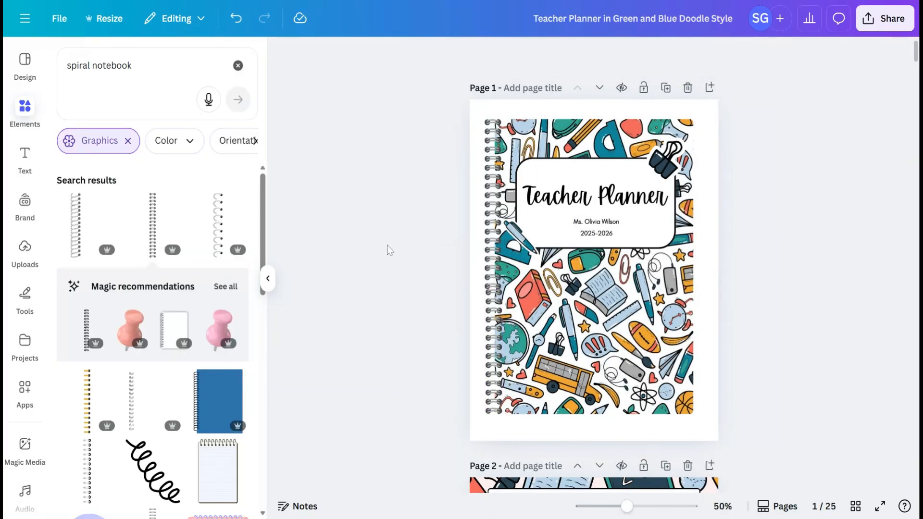
# Step: Group the pattern, title group and both spiral bindings on page 1 and shift the whole cover slightly down
pyautogui.moveTo(417, 106); pyautogui.dragTo(521, 427)
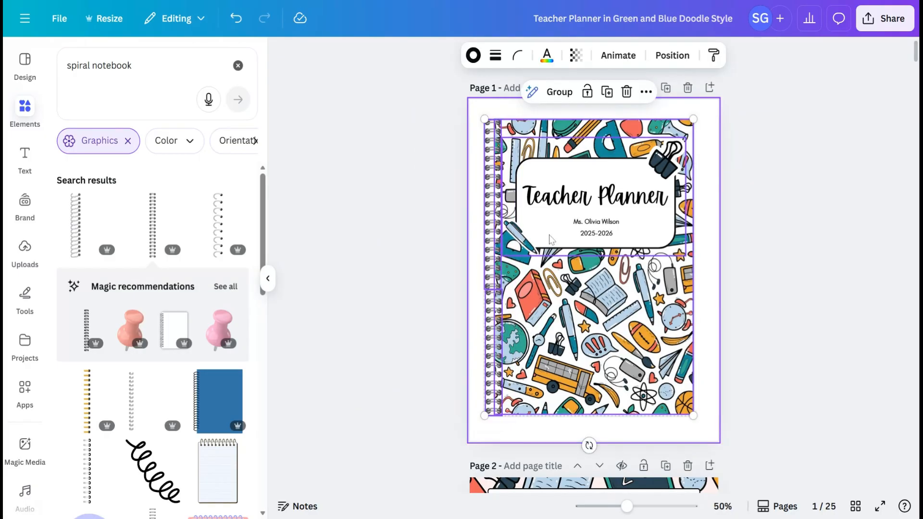
pyautogui.click(559, 91)
pyautogui.moveTo(604, 219); pyautogui.dragTo(601, 221)
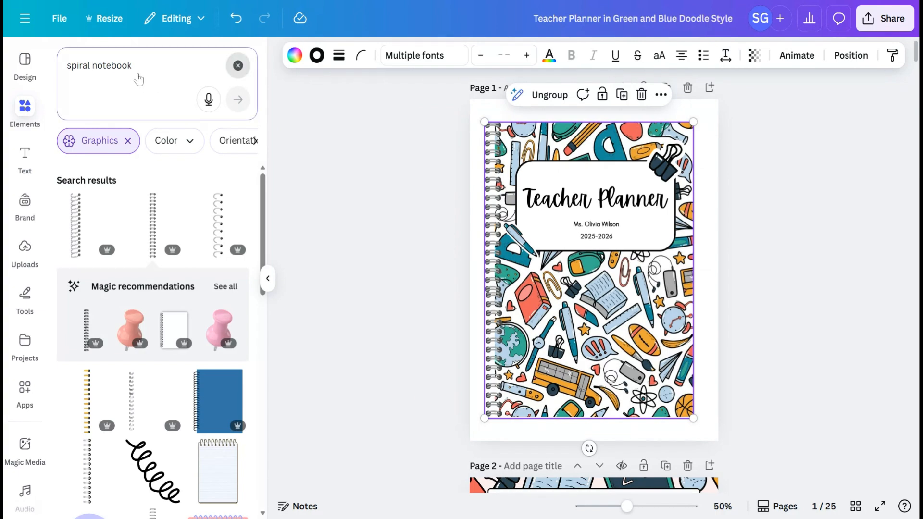
# Step: Search the graphics for "tabs" and add the plain yellow tab with rounded upper corners to page 1
pyautogui.click(238, 65)
pyautogui.write('tabs')
pyautogui.press('Return')
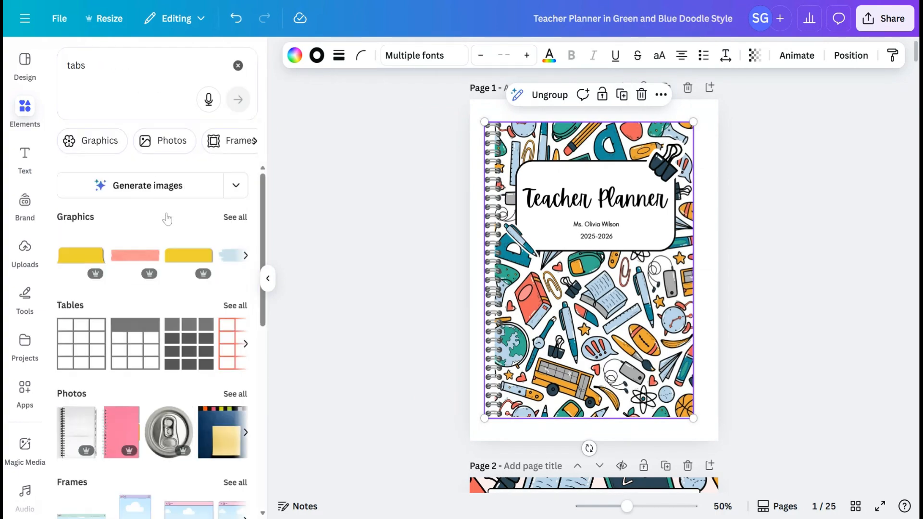
pyautogui.click(235, 217)
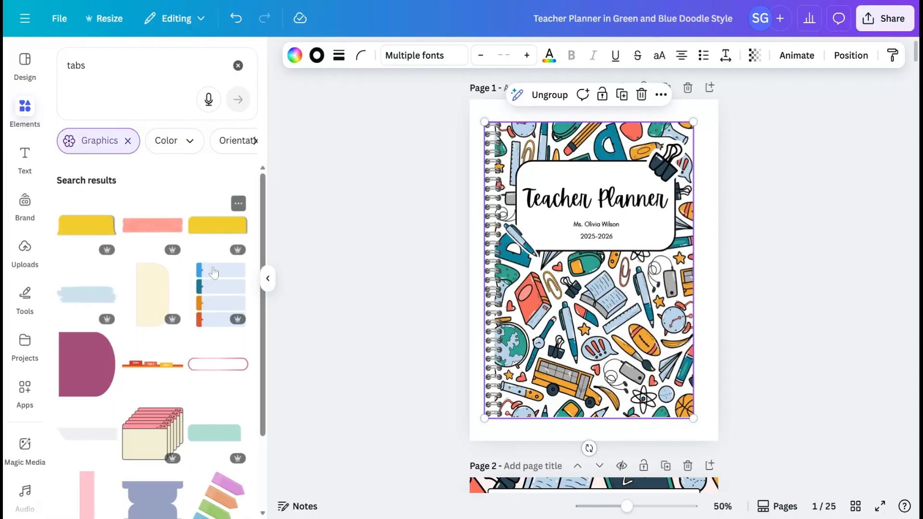
pyautogui.scroll(-2, 196, 356)
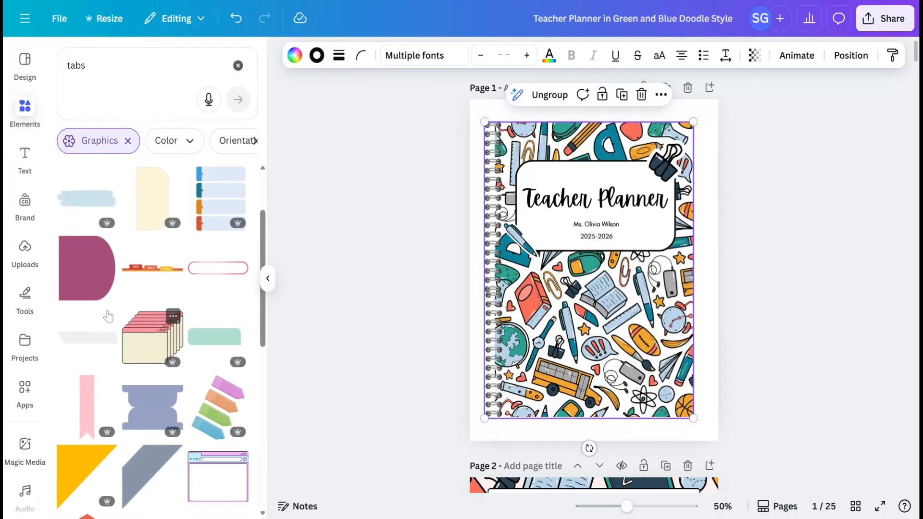
pyautogui.scroll(-3, 104, 399)
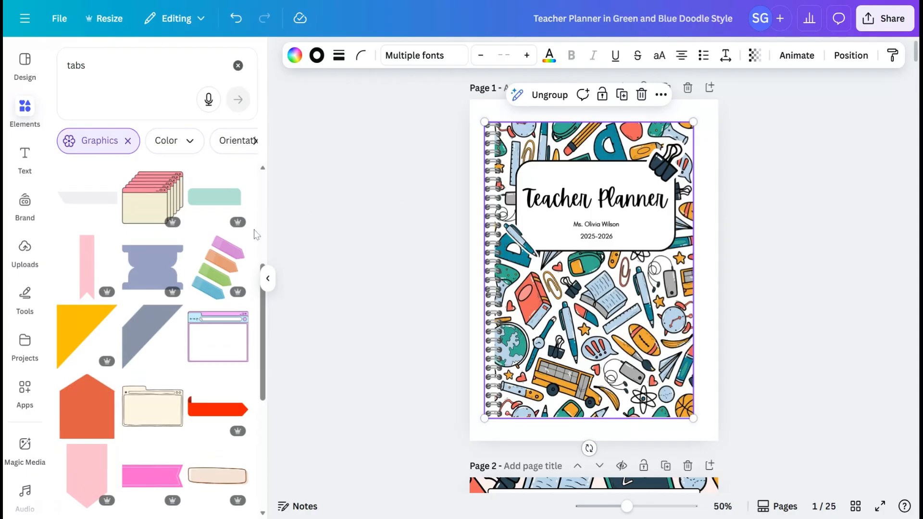
pyautogui.scroll(-4, 210, 261)
pyautogui.scroll(6, 210, 263)
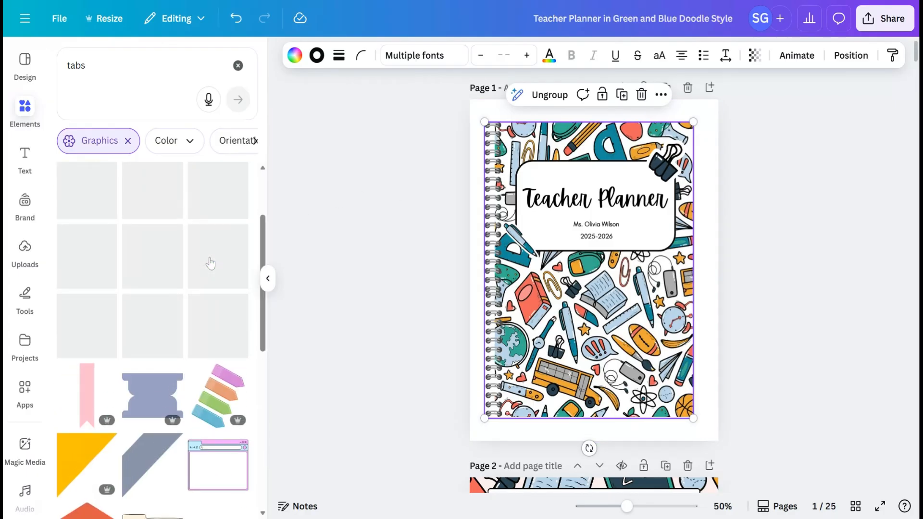
pyautogui.scroll(2, 210, 263)
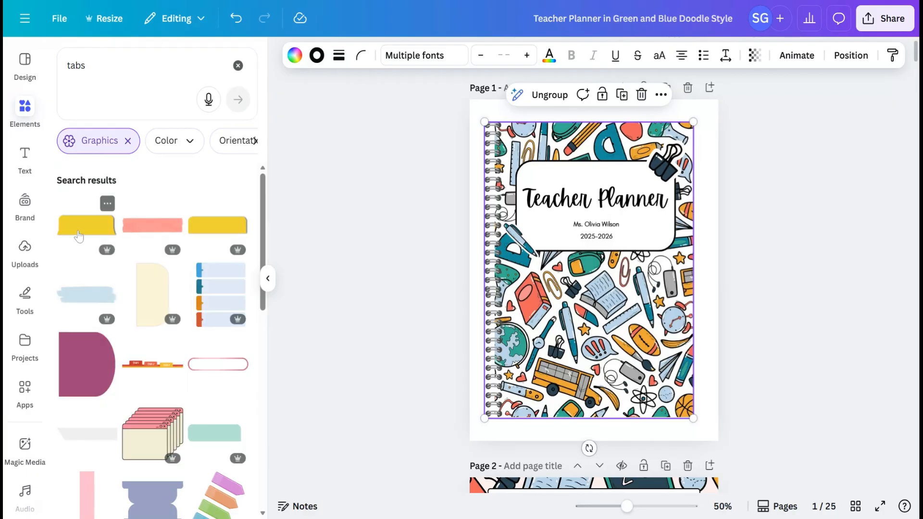
pyautogui.click(200, 225)
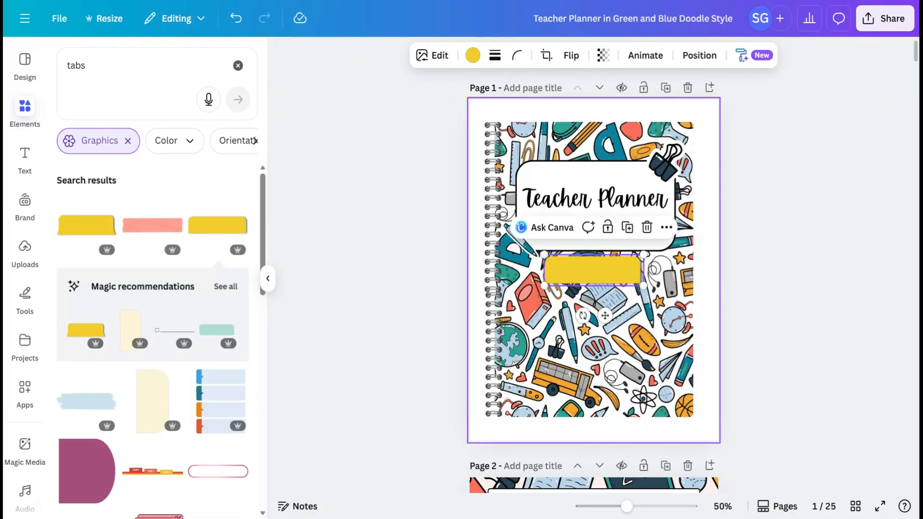
# Step: Recolor the yellow tab with the coral red #F0625D sampled from the book in the cover pattern
pyautogui.click(472, 55)
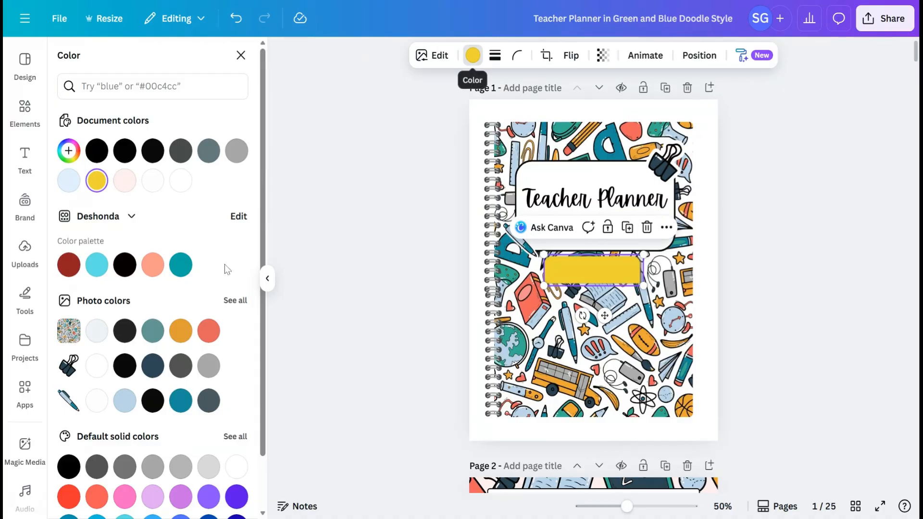
pyautogui.click(76, 157)
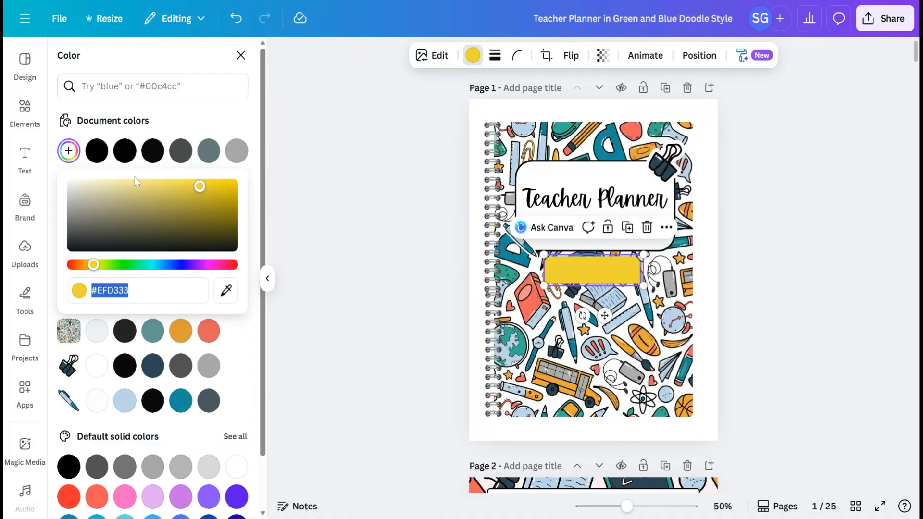
pyautogui.click(226, 292)
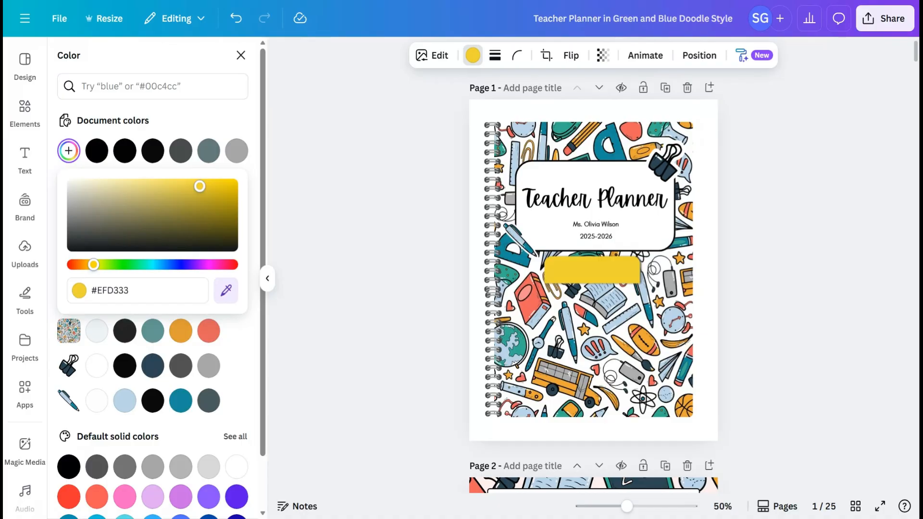
pyautogui.click(531, 293)
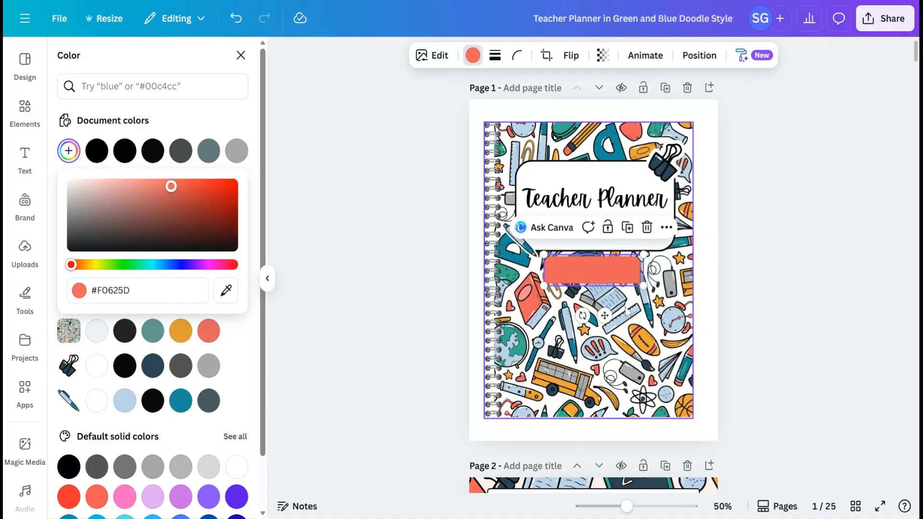
# Step: Rotate the coral tab upright, place it at the upper end of the cover's right edge and shrink it to about 1.65 by 0.49 in
pyautogui.moveTo(582, 315); pyautogui.dragTo(564, 298)
pyautogui.moveTo(532, 252); pyautogui.dragTo(532, 252)
pyautogui.moveTo(603, 250); pyautogui.dragTo(697, 154)
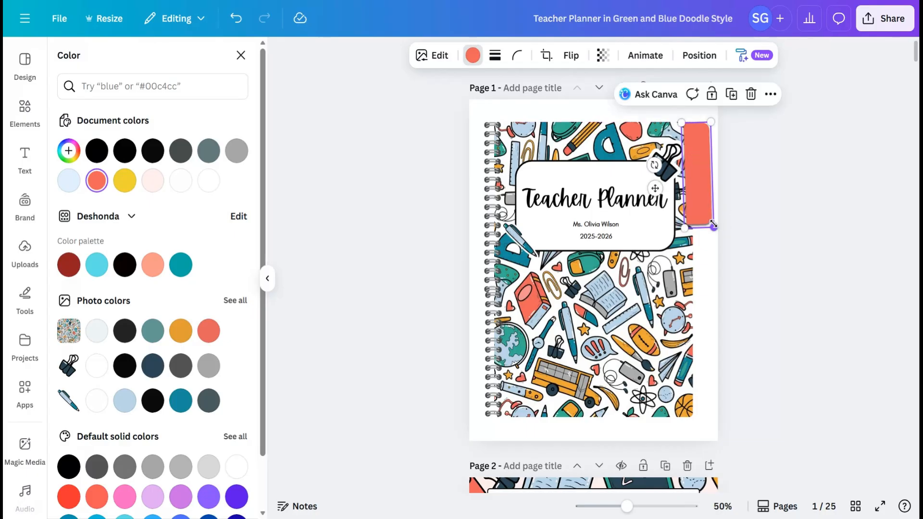
pyautogui.moveTo(713, 224); pyautogui.dragTo(662, 167)
# Step: Send the coral tab backward behind the cover group so only its outer edge sticks out
pyautogui.click(700, 56)
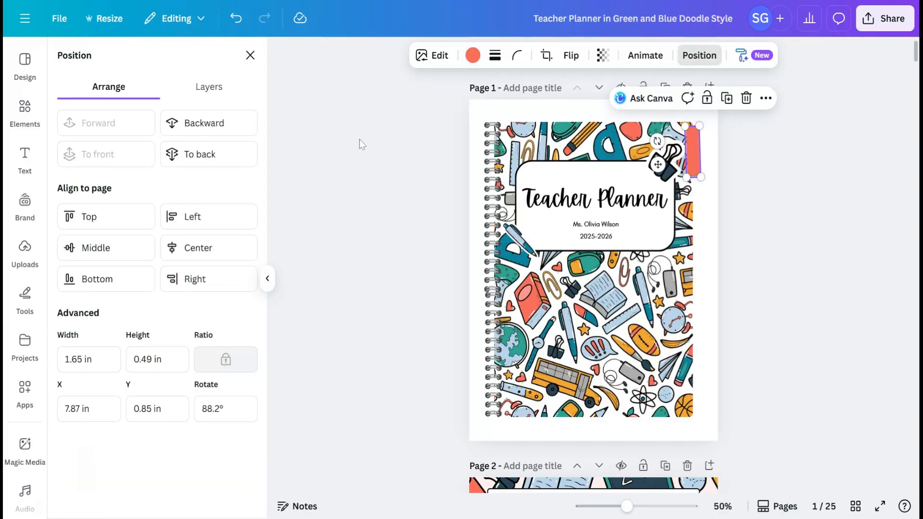
pyautogui.click(185, 124)
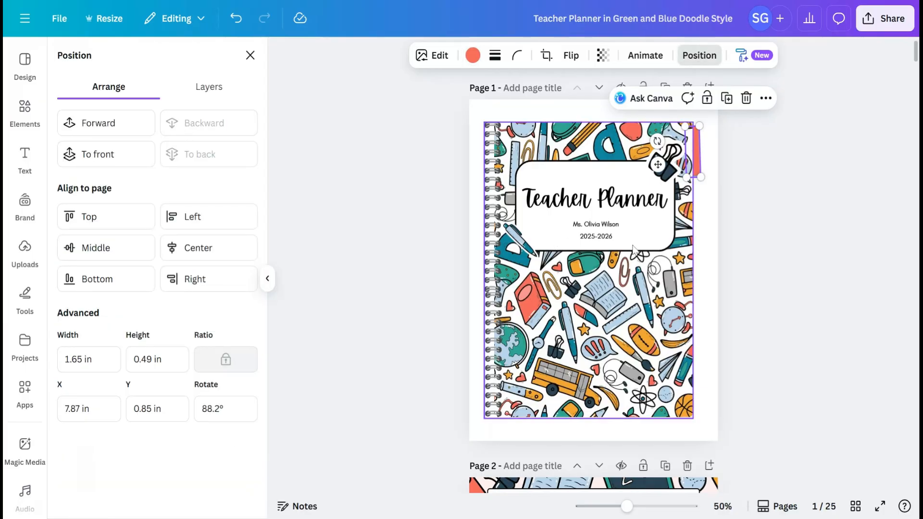
pyautogui.click(713, 201)
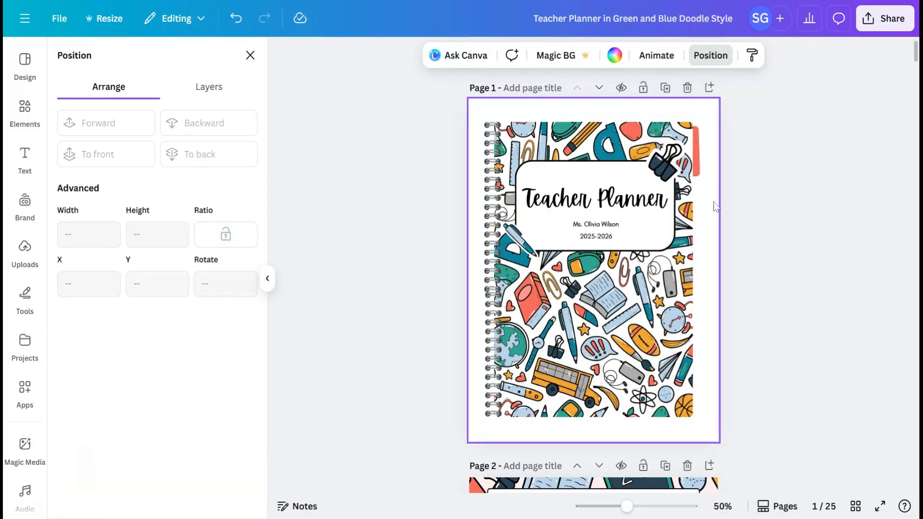
# Step: Straighten the coral tab to 90° and enlarge it to about 2.11 by 0.62 in at the cover's right edge
pyautogui.click(694, 137)
pyautogui.moveTo(699, 126); pyautogui.dragTo(700, 122)
pyautogui.moveTo(701, 176)
pyautogui.mouseDown()
pyautogui.moveTo(706, 188)
pyautogui.moveTo(694, 170)
pyautogui.mouseUp()
pyautogui.moveTo(656, 149)
pyautogui.mouseDown()
pyautogui.moveTo(667, 139)
pyautogui.moveTo(658, 148)
pyautogui.mouseUp()
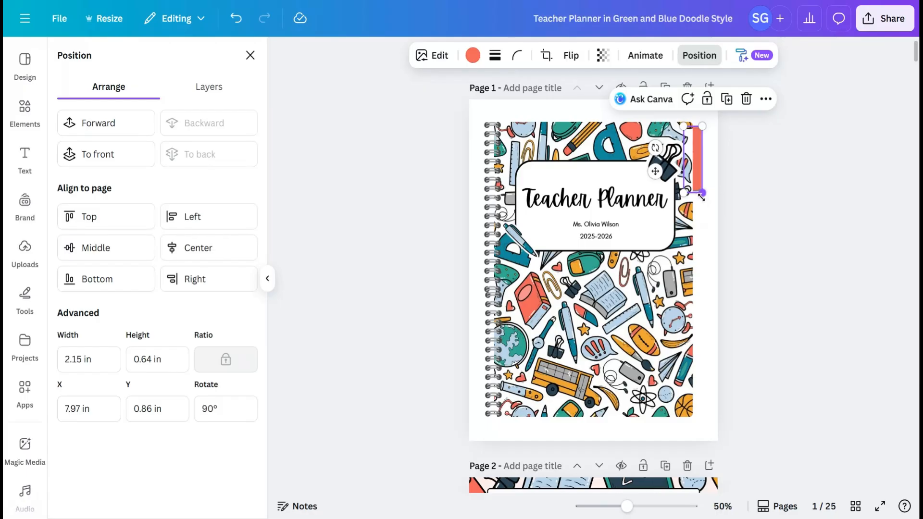
pyautogui.moveTo(702, 196)
pyautogui.mouseDown()
pyautogui.moveTo(710, 201)
pyautogui.moveTo(705, 192)
pyautogui.mouseUp()
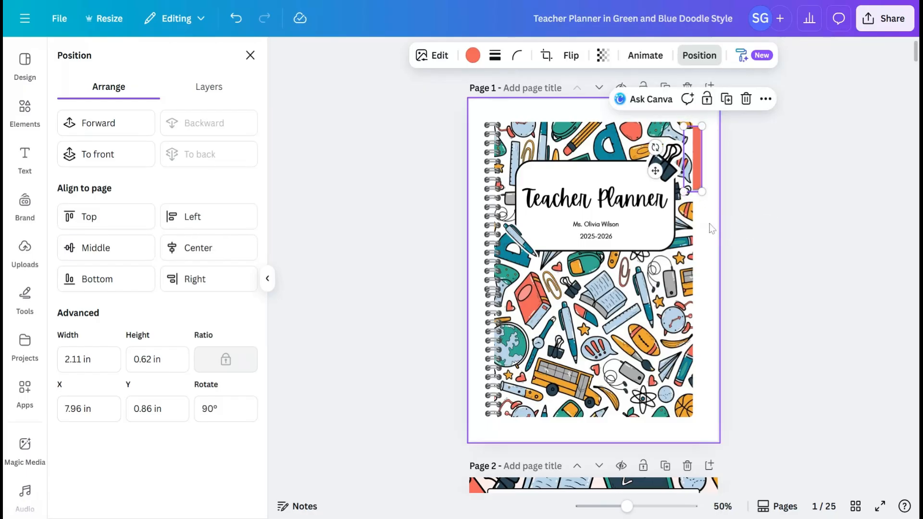
pyautogui.click(711, 228)
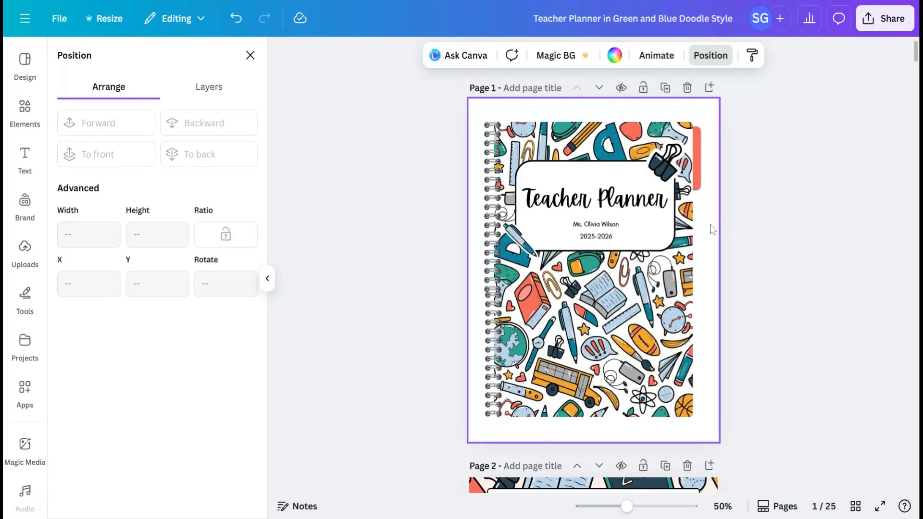
# Step: Add the cream tab graphic with two rounded corners and move it over the left part of the title card
pyautogui.click(699, 153)
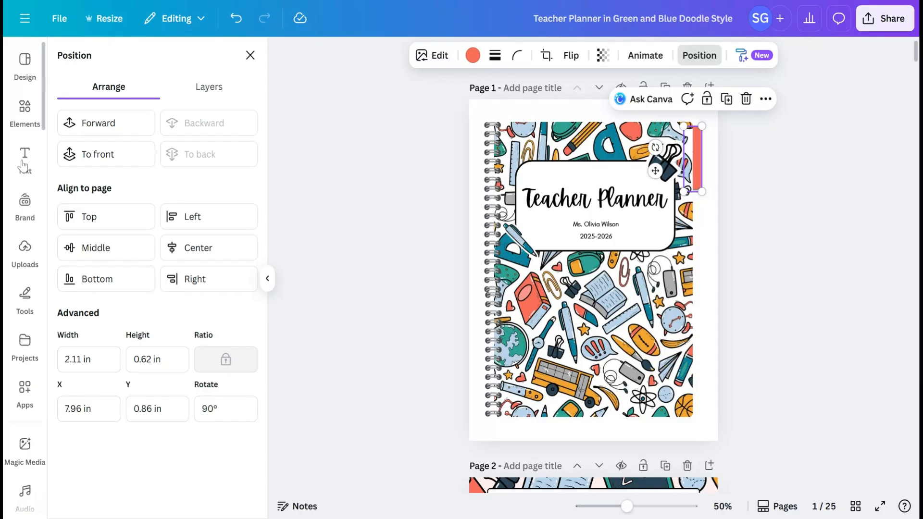
pyautogui.click(27, 121)
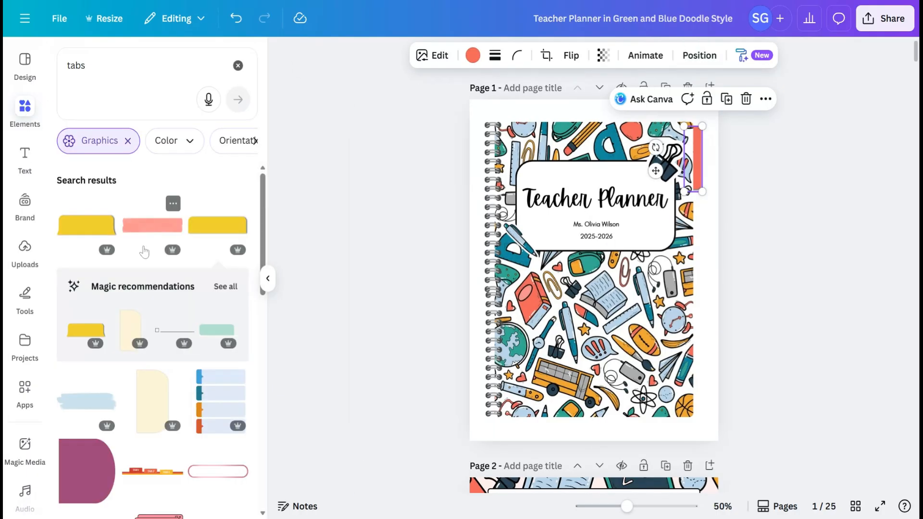
pyautogui.scroll(-3, 144, 251)
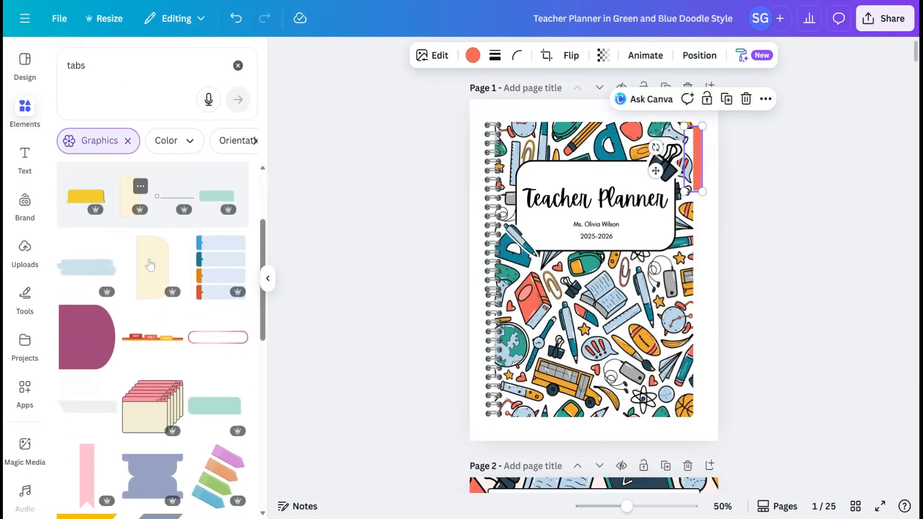
pyautogui.click(150, 264)
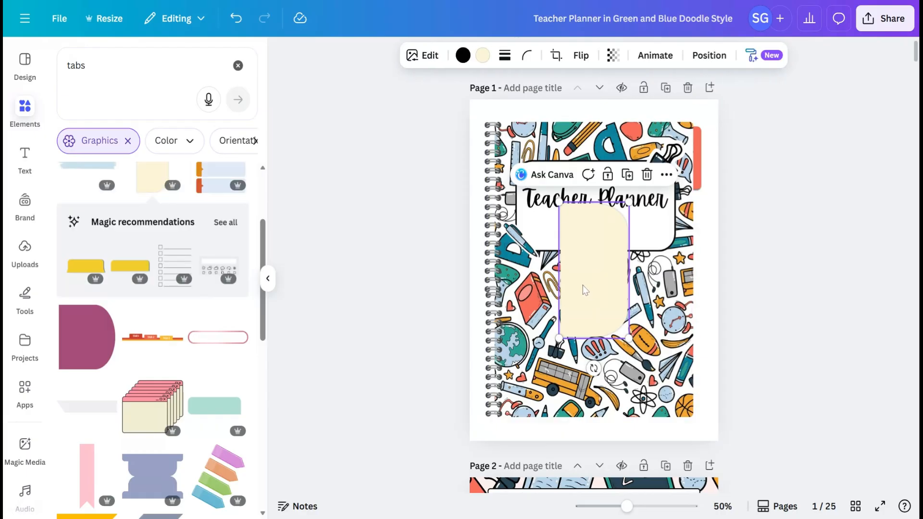
pyautogui.moveTo(585, 290); pyautogui.dragTo(541, 269)
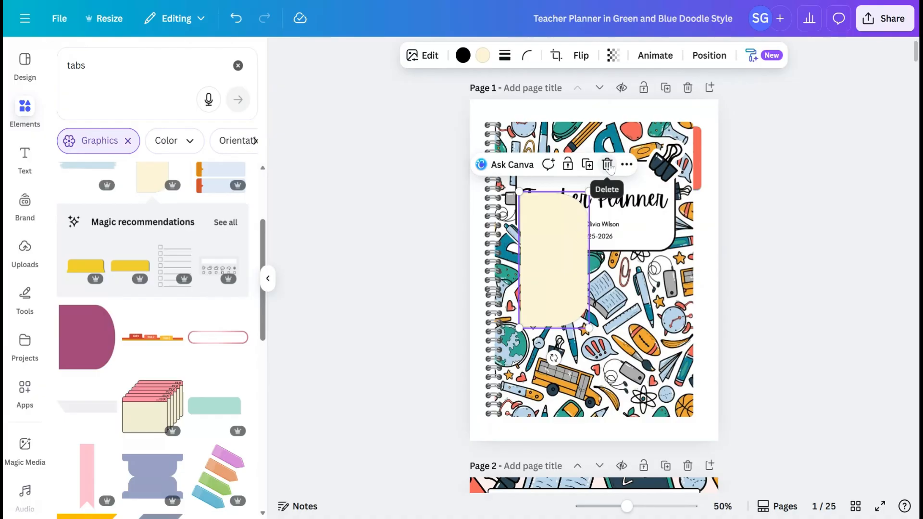
# Step: Browse further tab graphics for an alternative divider shape and reselect the coral tab on the cover
pyautogui.scroll(-5, 153, 374)
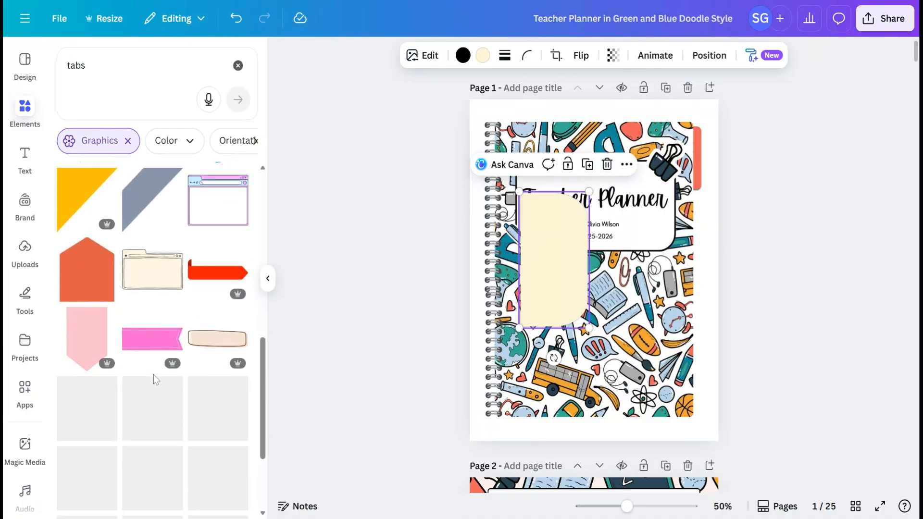
pyautogui.scroll(-5, 154, 374)
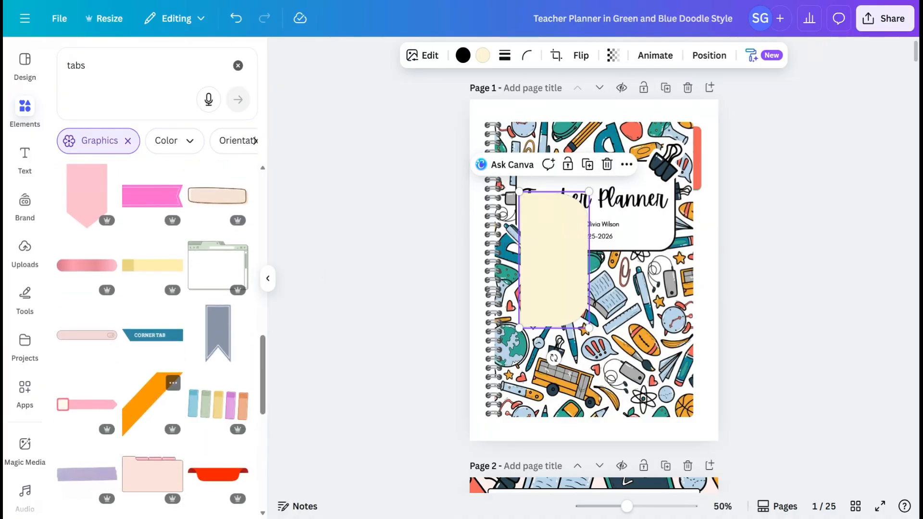
pyautogui.scroll(10, 162, 358)
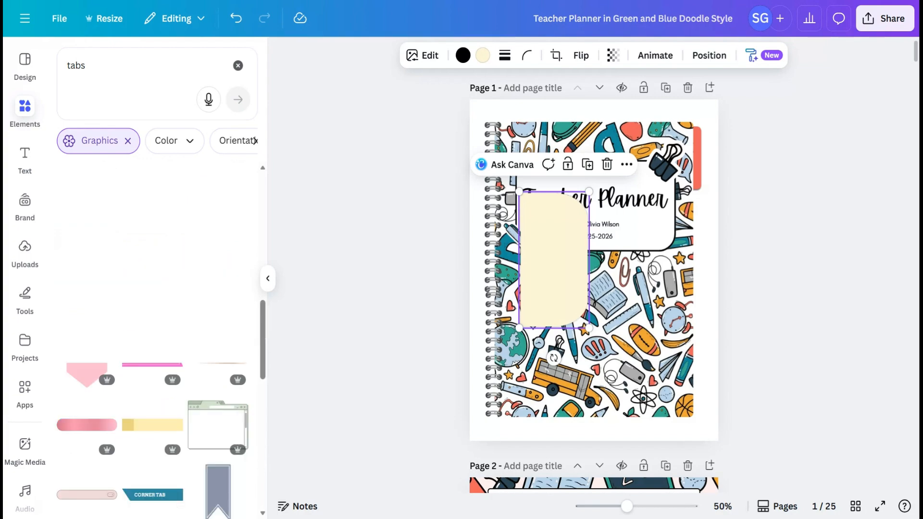
pyautogui.scroll(1, 160, 356)
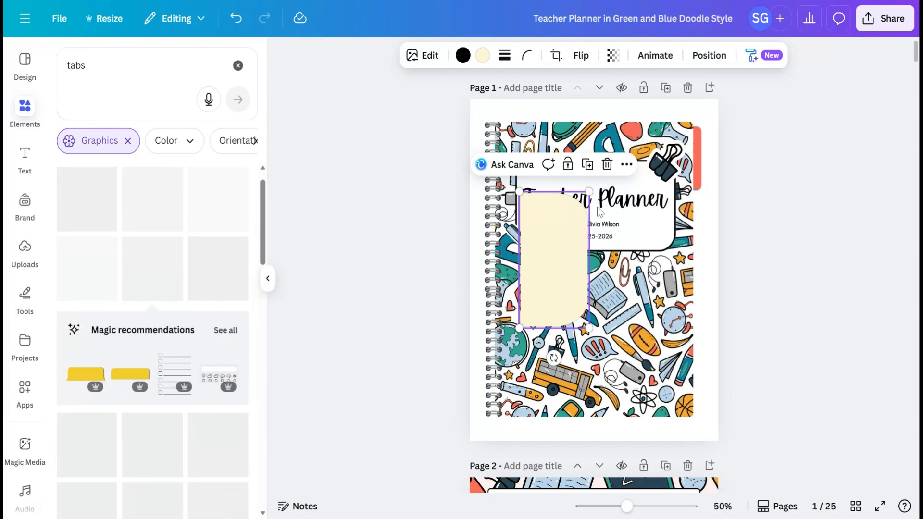
pyautogui.click(706, 171)
pyautogui.click(697, 165)
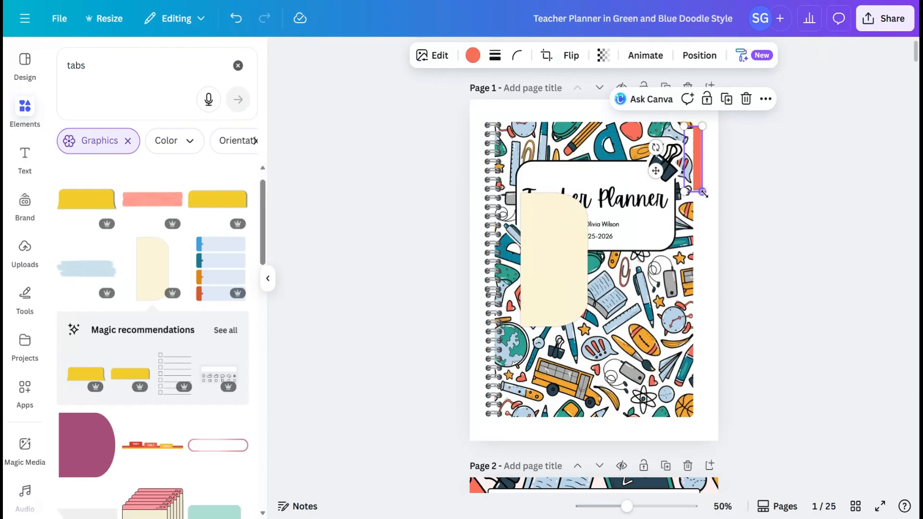
pyautogui.moveTo(701, 191)
pyautogui.mouseDown()
pyautogui.moveTo(717, 198)
pyautogui.moveTo(703, 192)
pyautogui.mouseUp()
# Step: Clear the tab search and add a basic square shape to page 1
pyautogui.click(238, 65)
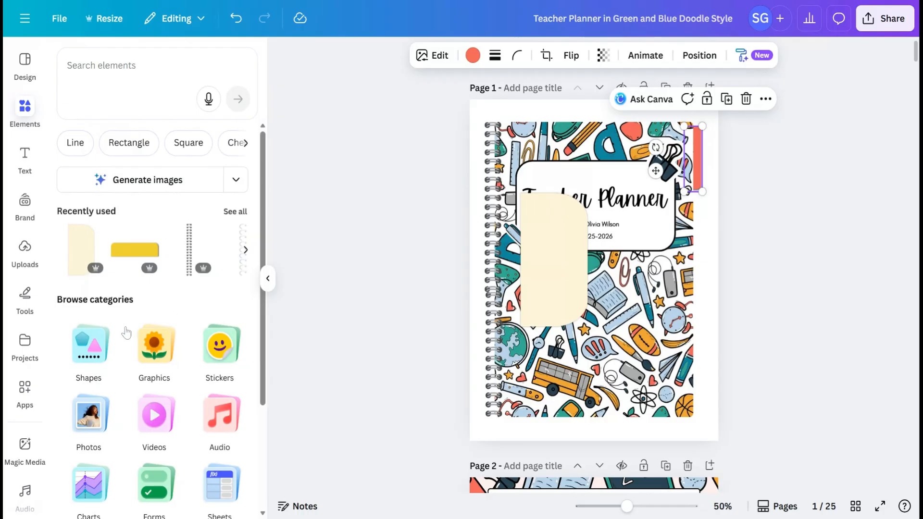
pyautogui.click(91, 350)
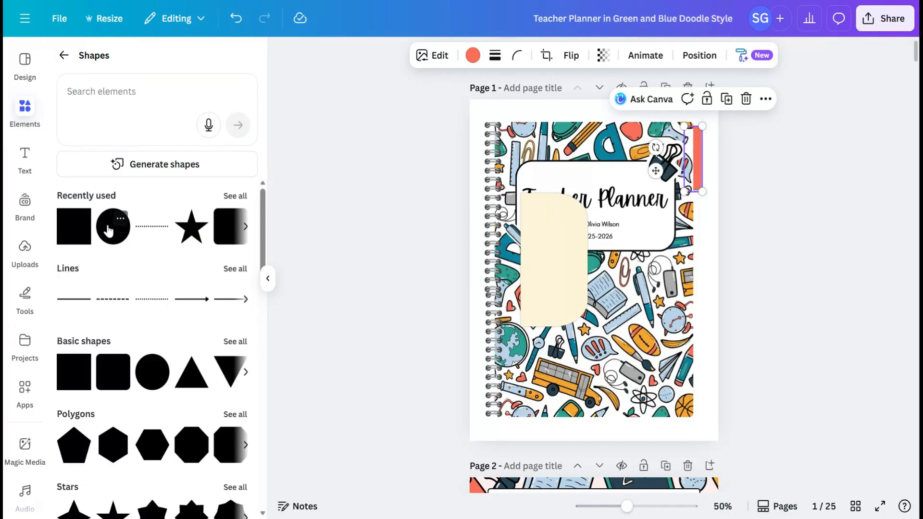
pyautogui.click(73, 239)
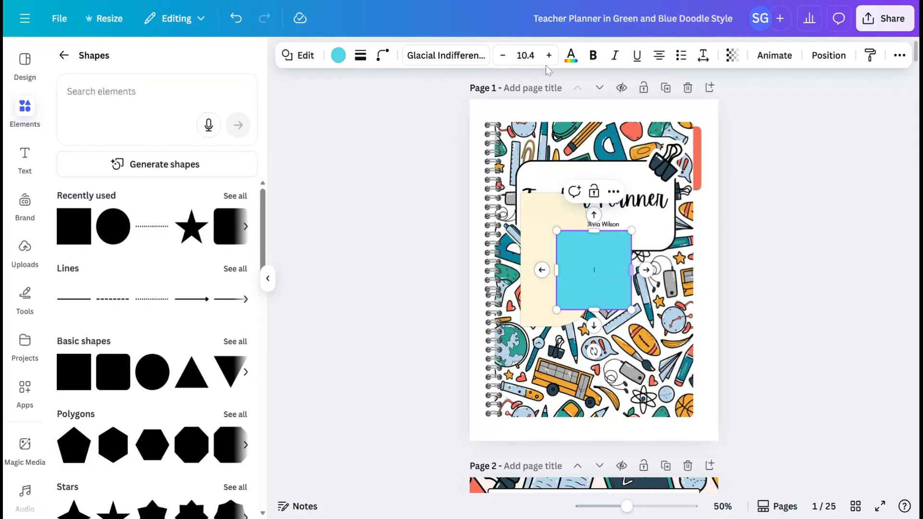
# Step: Set the square's corner rounding to 50, narrow it to about 0.9 in wide and shorten it into a small upright tab
pyautogui.click(383, 55)
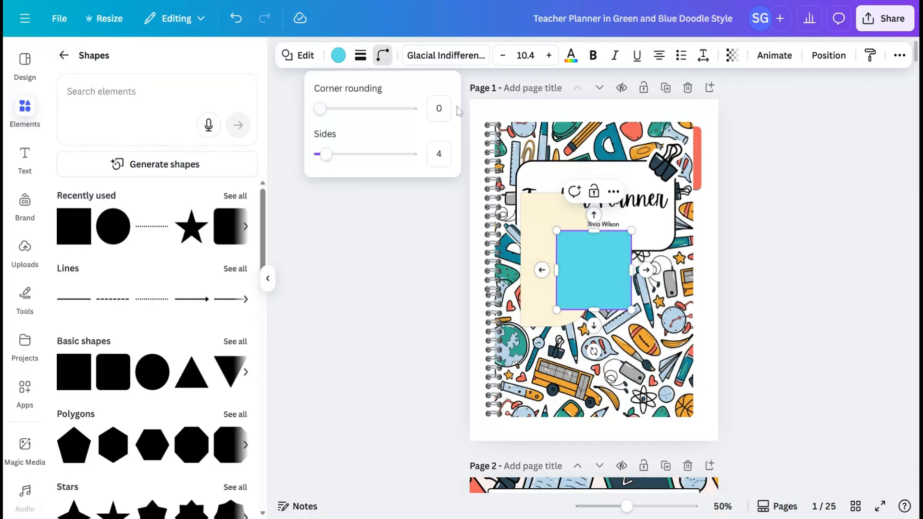
pyautogui.moveTo(324, 115); pyautogui.dragTo(368, 124)
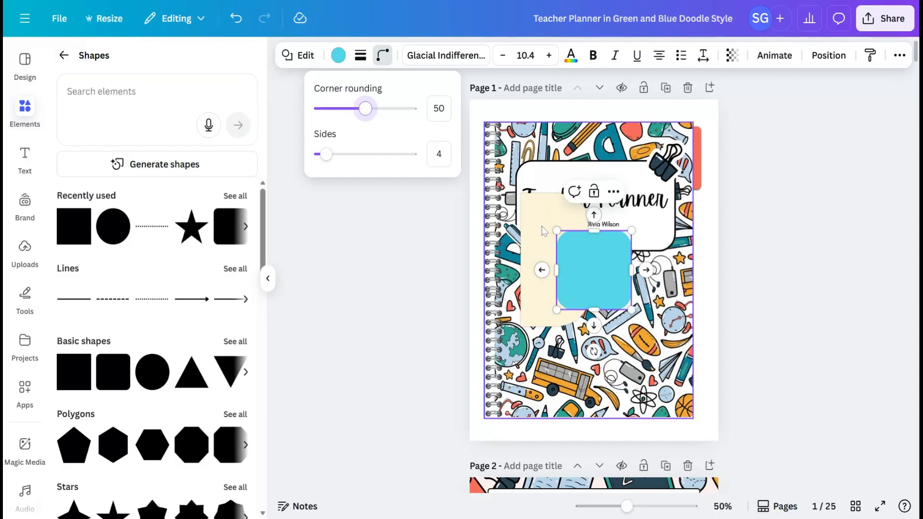
pyautogui.moveTo(557, 270); pyautogui.dragTo(604, 270)
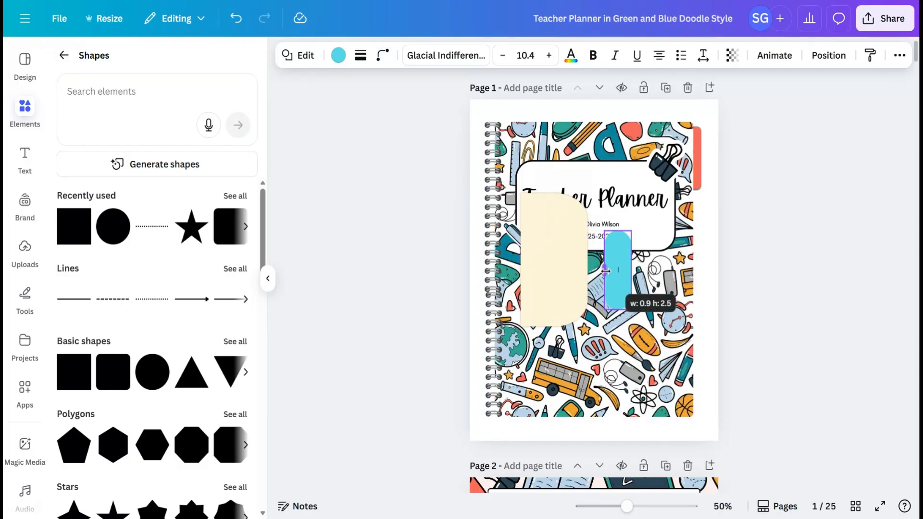
pyautogui.moveTo(618, 309); pyautogui.dragTo(621, 280)
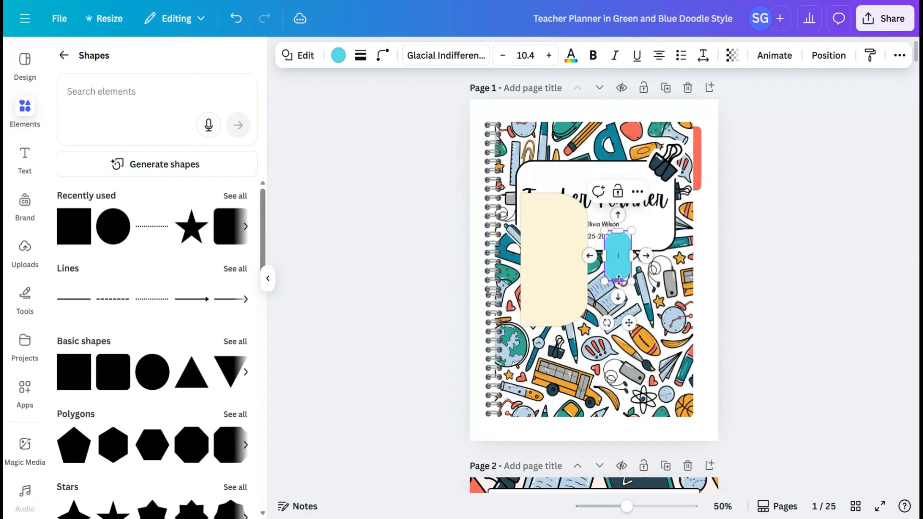
# Step: Recolor the new rounded tab coral and delete the old coral tab graphic from the cover's right edge
pyautogui.click(339, 56)
pyautogui.click(153, 185)
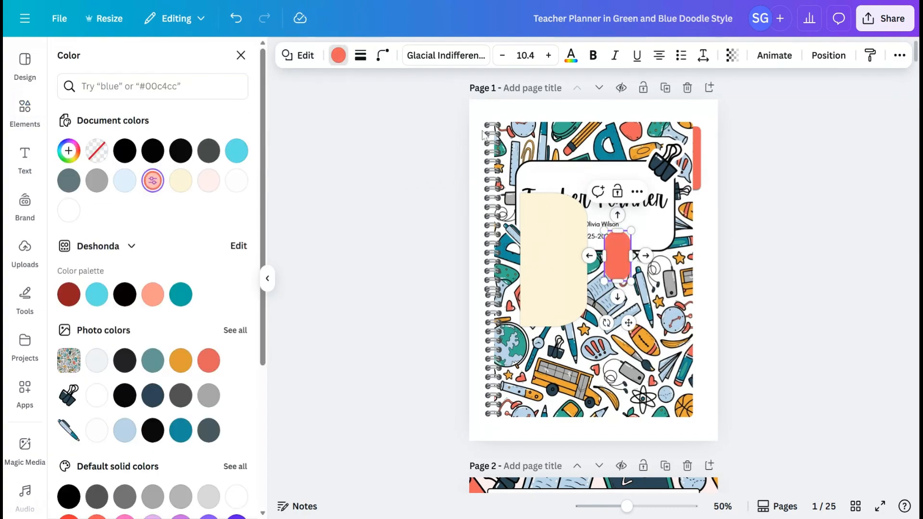
pyautogui.click(699, 166)
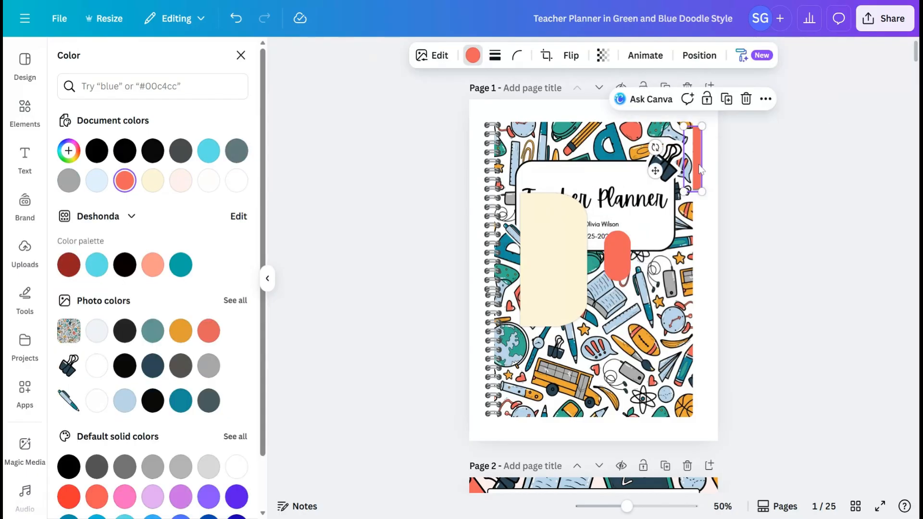
pyautogui.click(746, 99)
# Step: Place the new coral tab over the cover's upper right edge at about X 7.19 in, Y 0.85 in and send it to back
pyautogui.moveTo(614, 270); pyautogui.dragTo(696, 170)
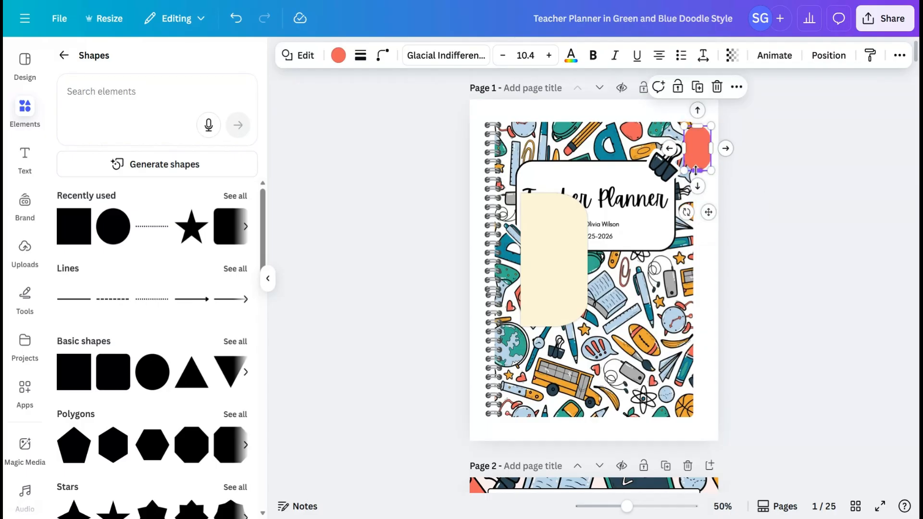
pyautogui.click(823, 56)
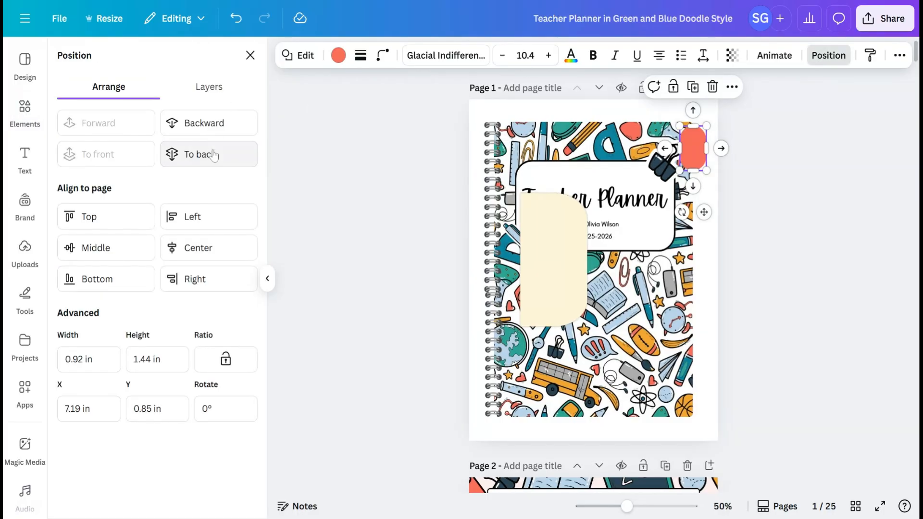
pyautogui.click(207, 155)
pyautogui.click(728, 235)
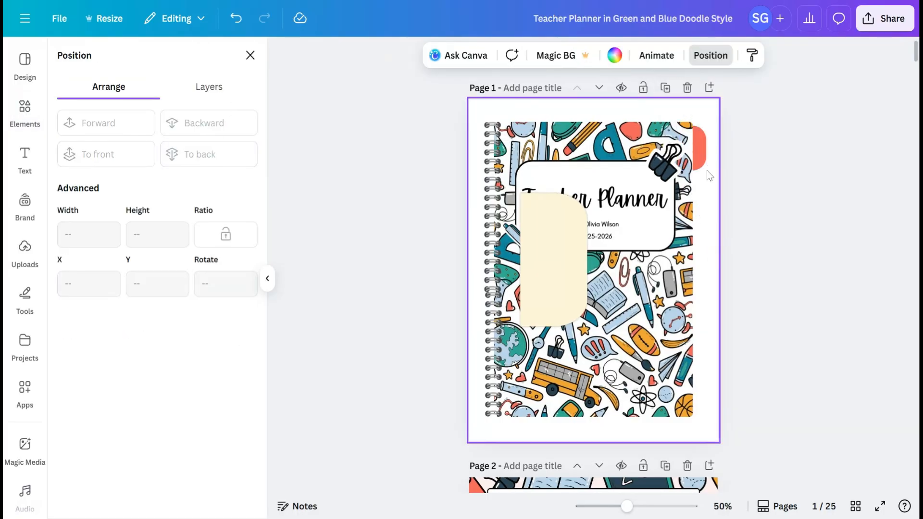
# Step: Duplicate the coral tab, place the copy below it at about Y 2.44 in and send the copy to back
pyautogui.click(699, 151)
pyautogui.click(693, 87)
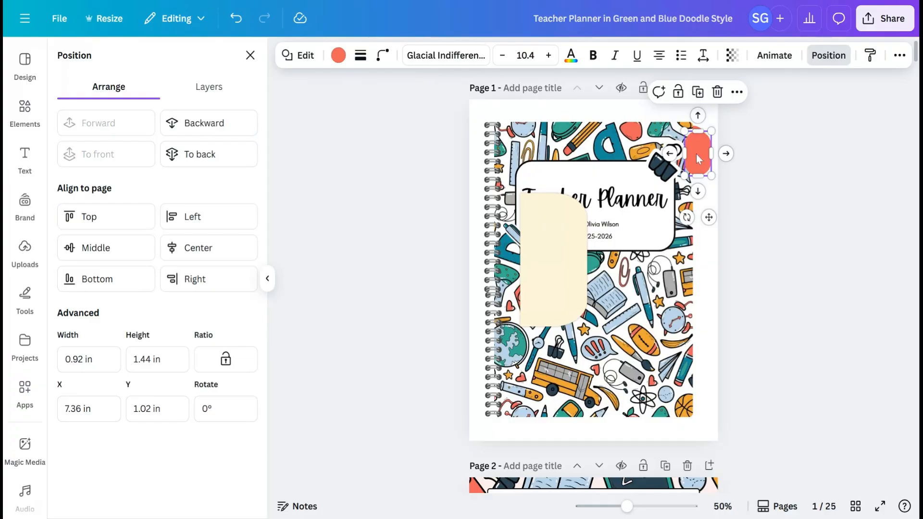
pyautogui.moveTo(696, 154); pyautogui.dragTo(692, 198)
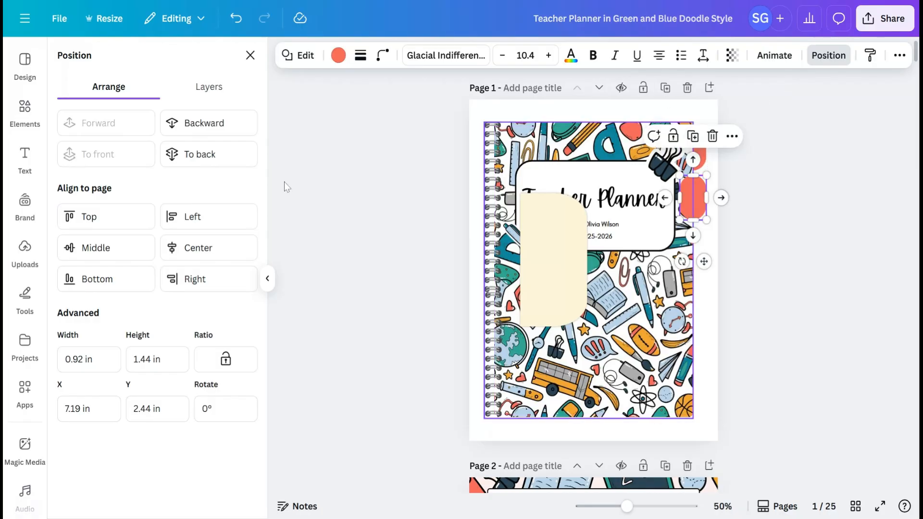
pyautogui.click(208, 155)
pyautogui.click(700, 276)
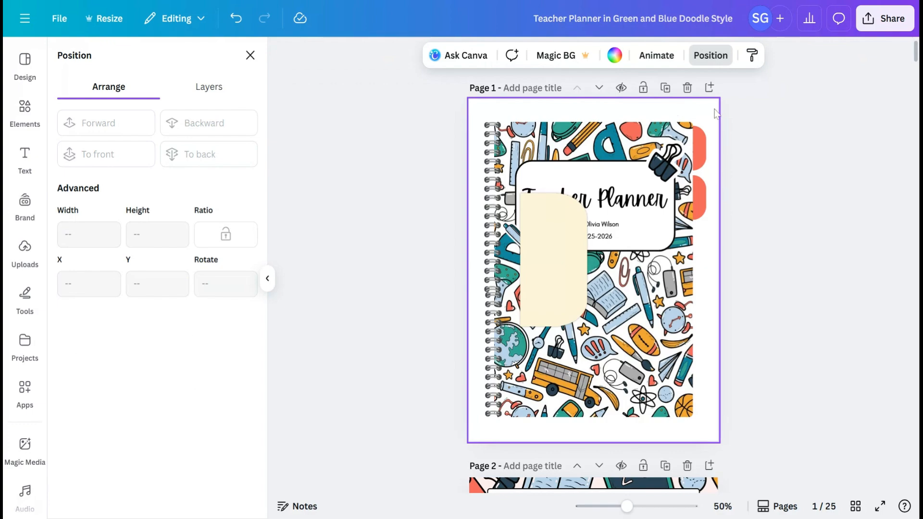
# Step: Shorten the upper coral tab to about 1.13 in high and delete the taller copy below it
pyautogui.click(698, 167)
pyautogui.moveTo(695, 171); pyautogui.dragTo(695, 161)
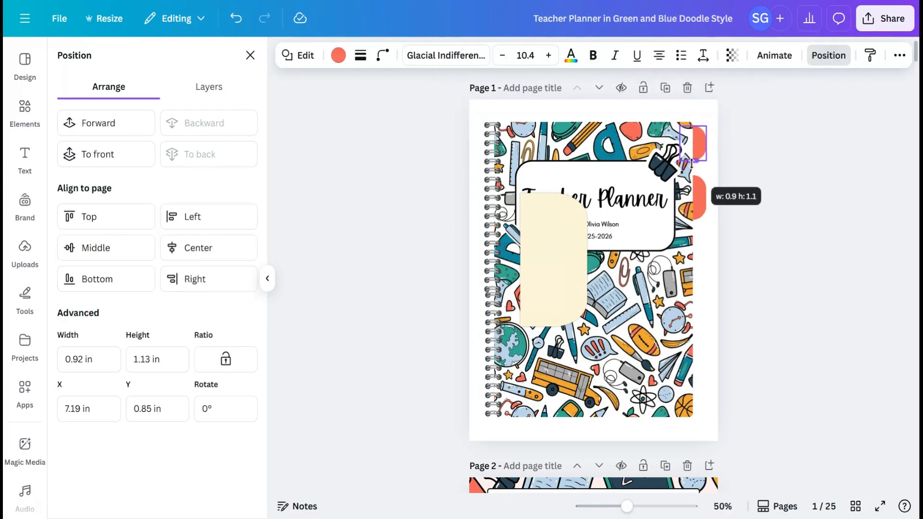
pyautogui.click(699, 220)
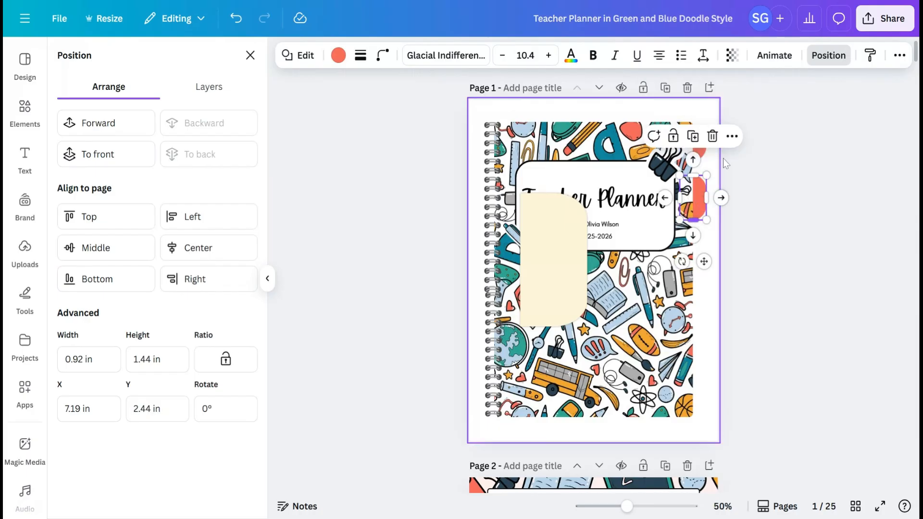
pyautogui.click(712, 136)
# Step: Add two copies of the shortened tab down the cover's right edge at about Y 2.13 in and 3.4 in, sending each to back
pyautogui.click(701, 143)
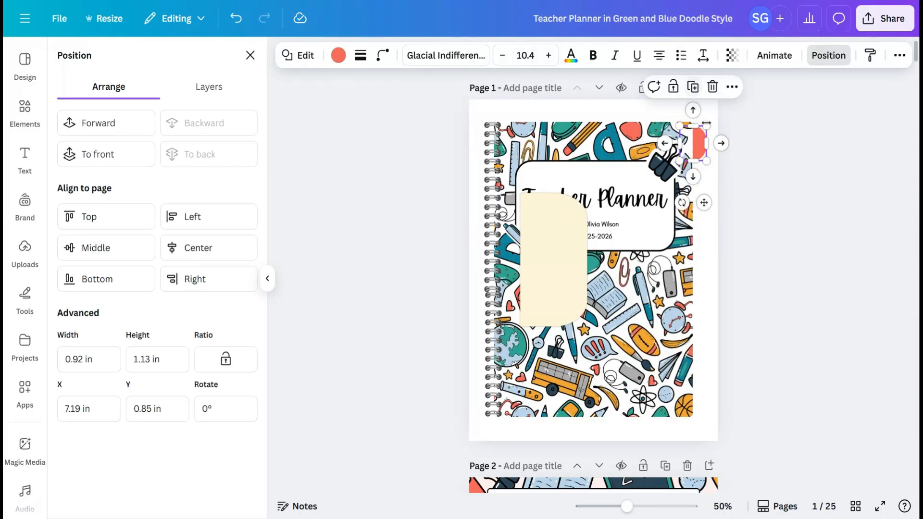
pyautogui.click(695, 91)
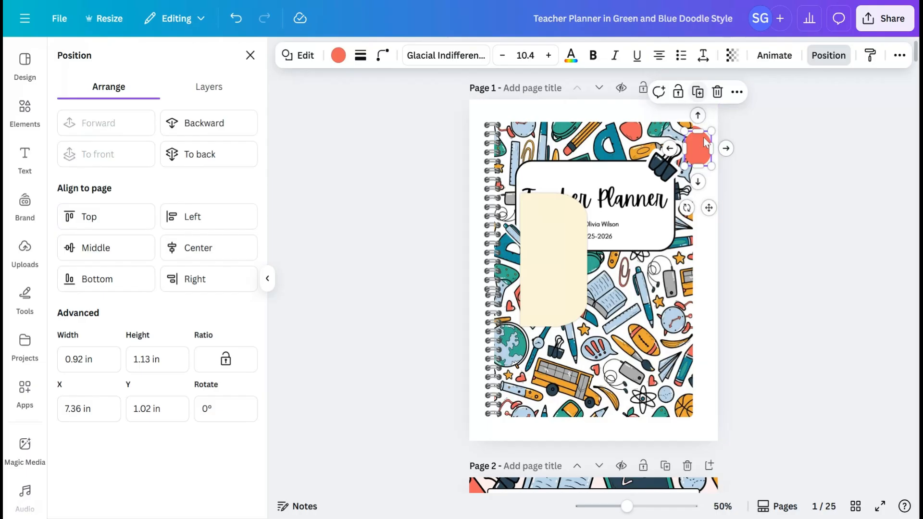
pyautogui.moveTo(698, 165)
pyautogui.mouseDown()
pyautogui.moveTo(695, 185)
pyautogui.moveTo(696, 174)
pyautogui.mouseUp()
pyautogui.click(238, 154)
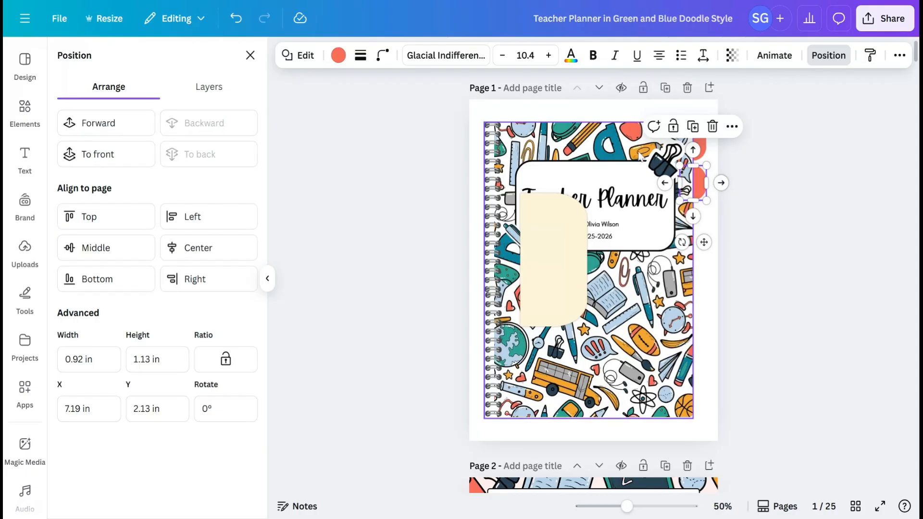
pyautogui.click(695, 129)
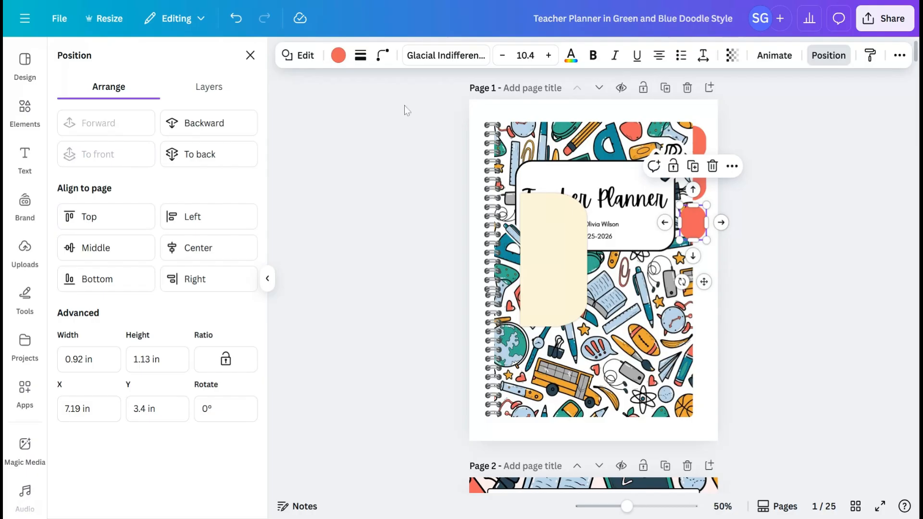
pyautogui.click(199, 154)
pyautogui.click(797, 223)
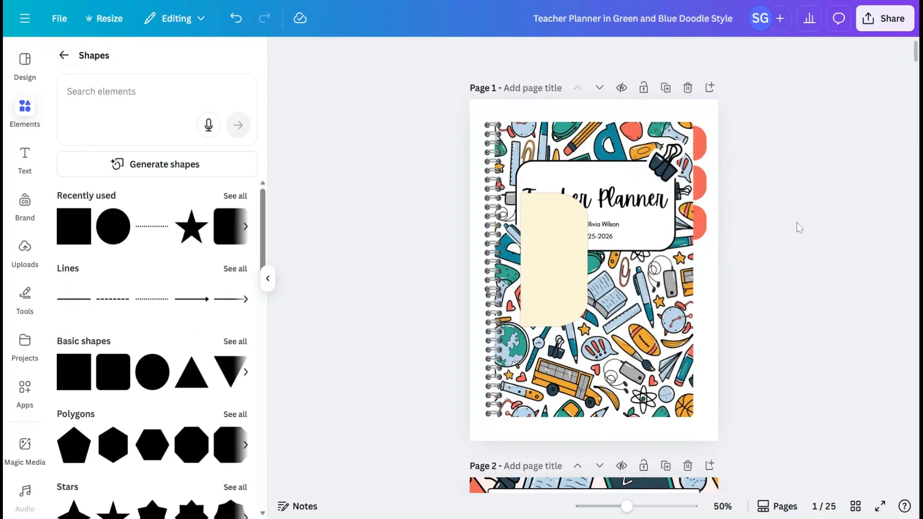
# Step: Duplicate the third tab, place the copy below it at about Y 4.69 in and send it to back
pyautogui.click(695, 230)
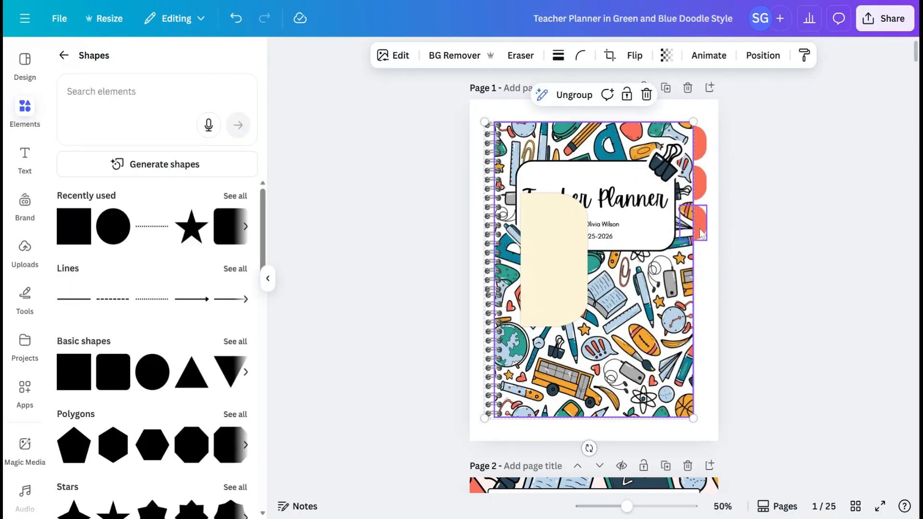
pyautogui.click(700, 234)
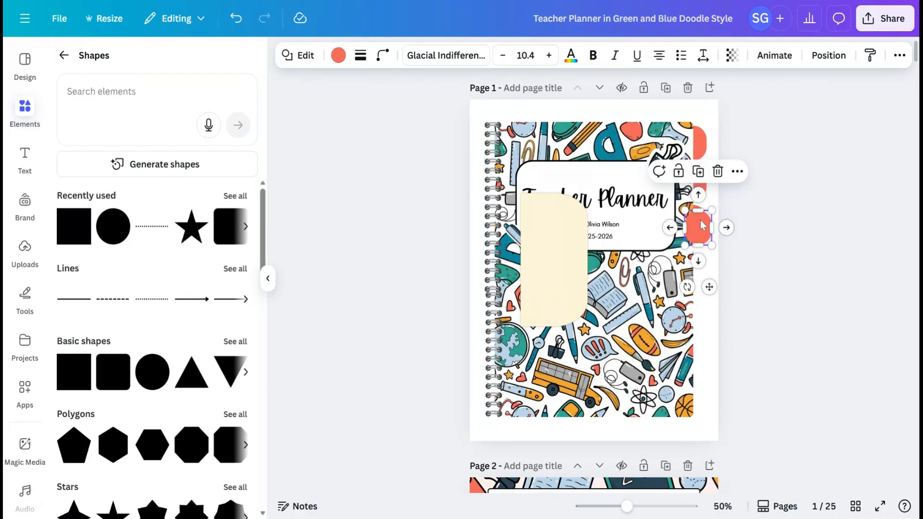
pyautogui.moveTo(702, 225); pyautogui.dragTo(694, 256)
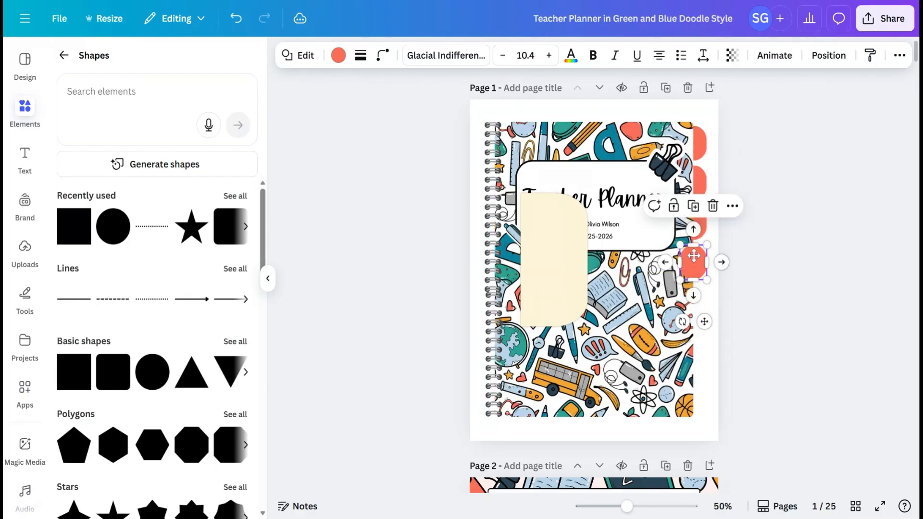
pyautogui.click(829, 55)
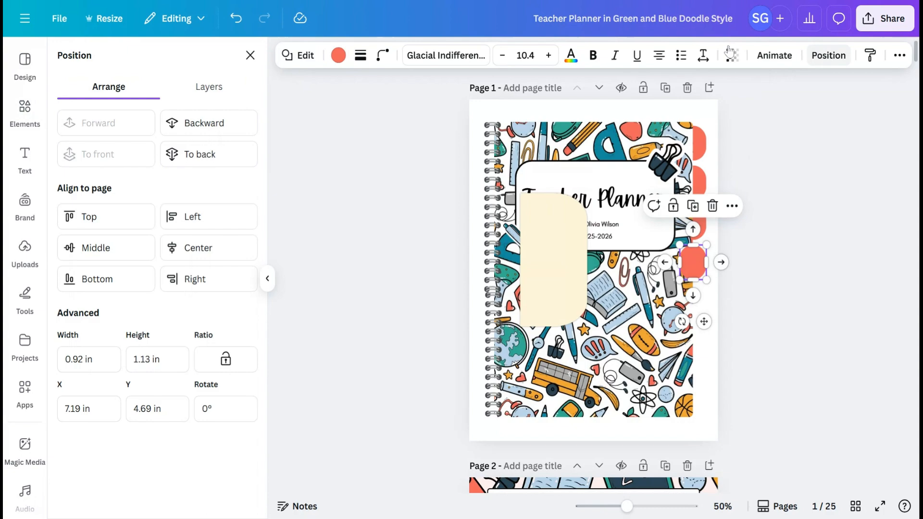
pyautogui.click(191, 160)
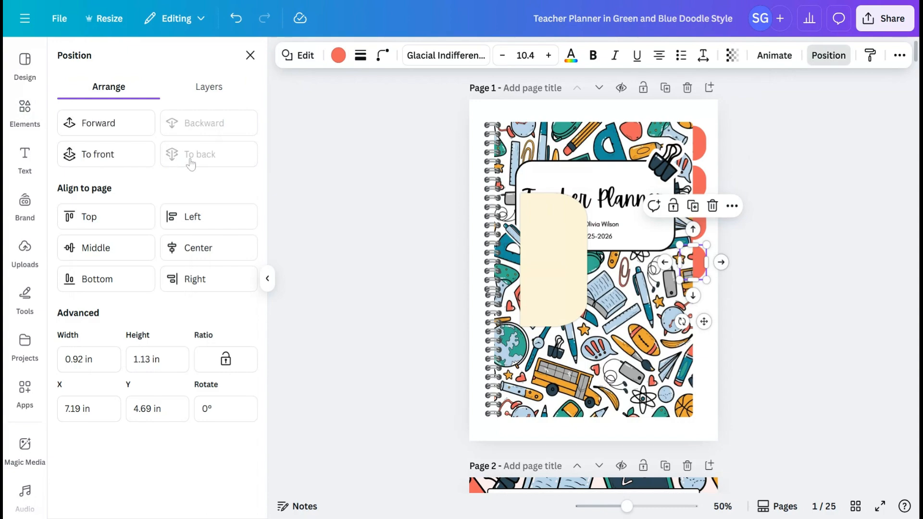
pyautogui.click(774, 158)
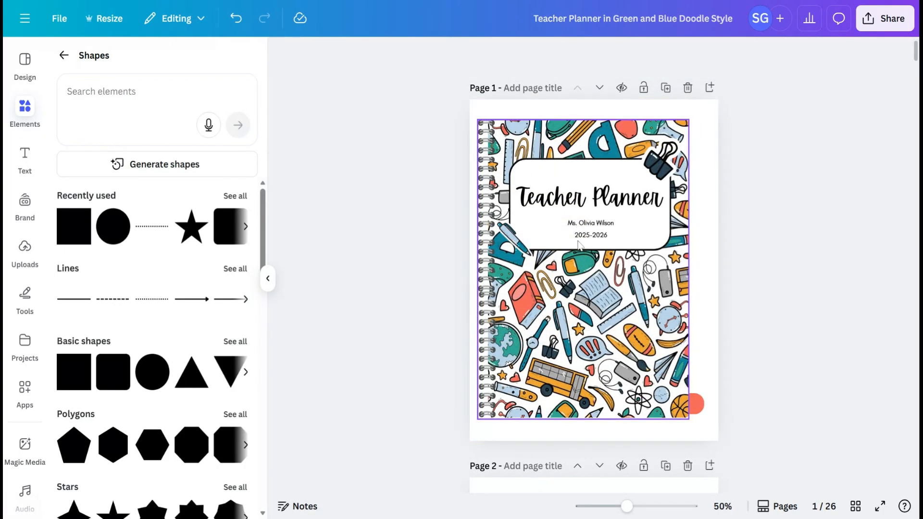
# Step: Duplicate the small coral tab at the cover's lower right, place the copy just above at about Y 8.63 in and send it to back
pyautogui.click(697, 406)
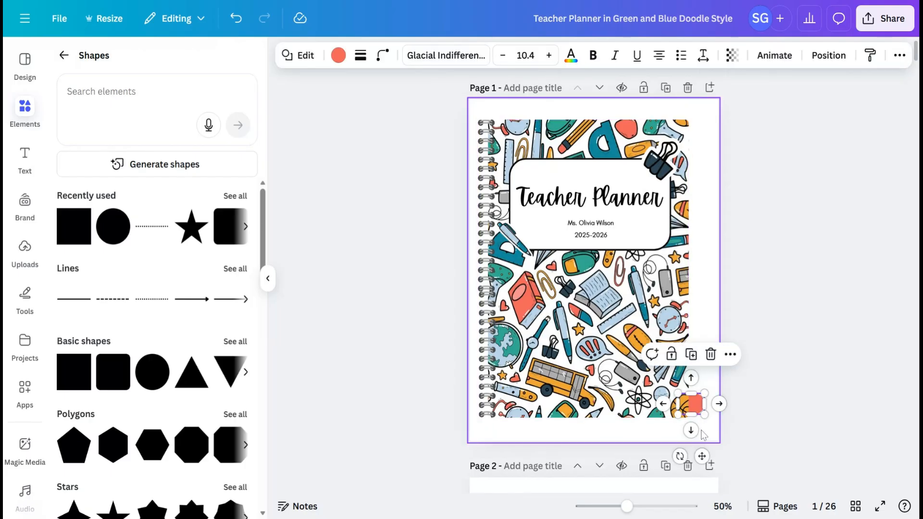
pyautogui.moveTo(700, 453); pyautogui.dragTo(695, 427)
pyautogui.click(690, 360)
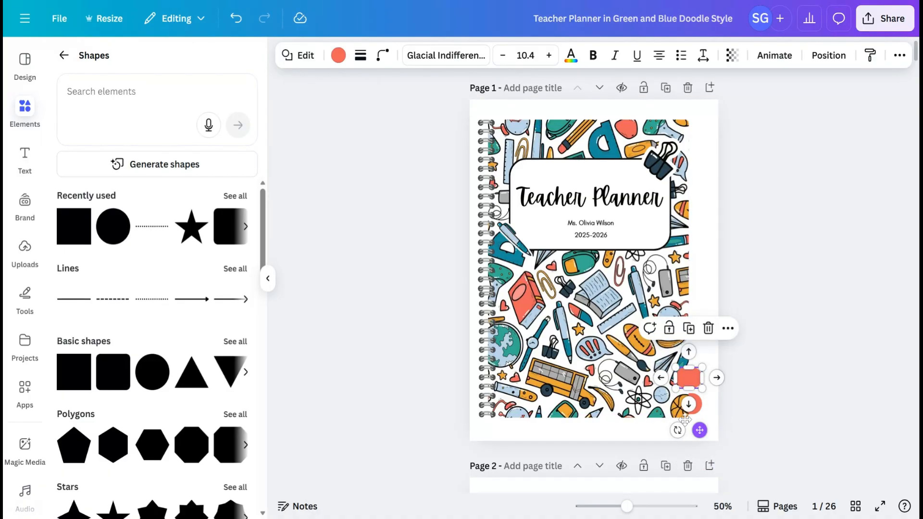
pyautogui.click(828, 54)
pyautogui.click(177, 155)
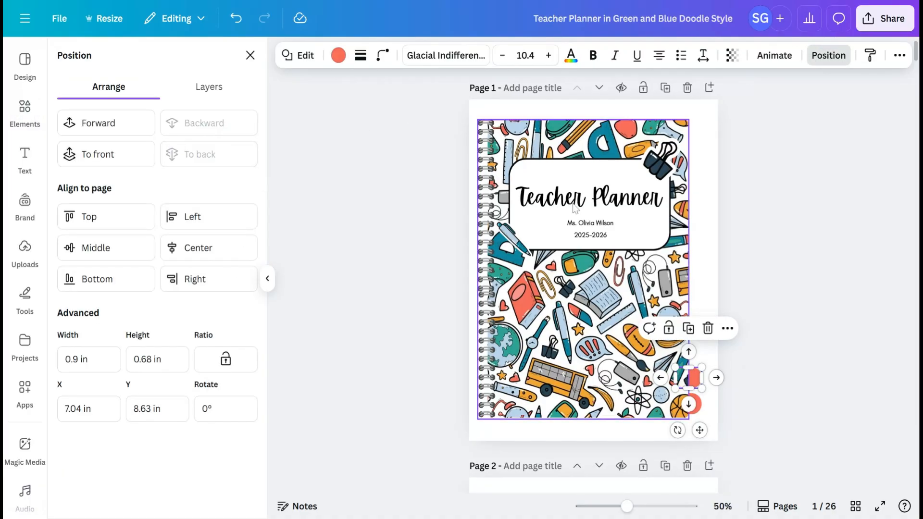
# Step: Add three more tab copies upward along the cover's edge at Y 7.79, 6.95 and 6.11 in, sending each to back
pyautogui.click(688, 337)
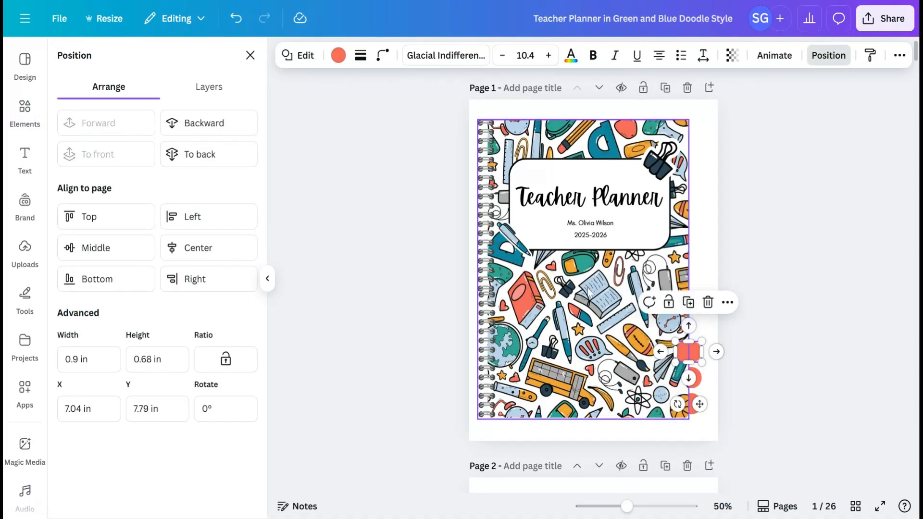
pyautogui.click(208, 165)
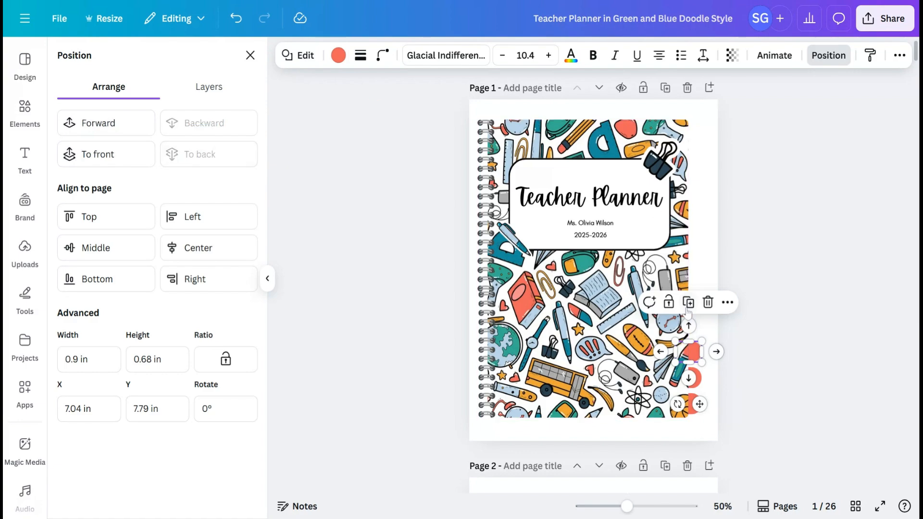
pyautogui.click(689, 325)
pyautogui.click(190, 161)
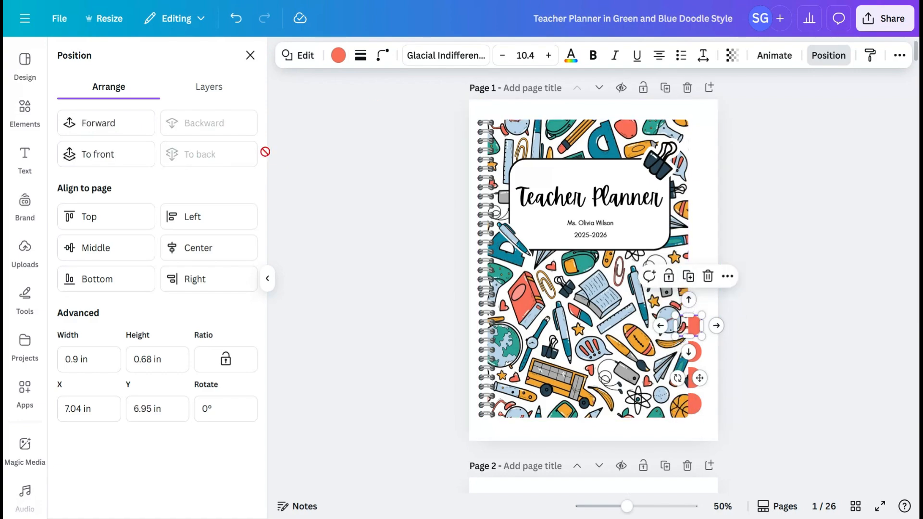
pyautogui.click(689, 277)
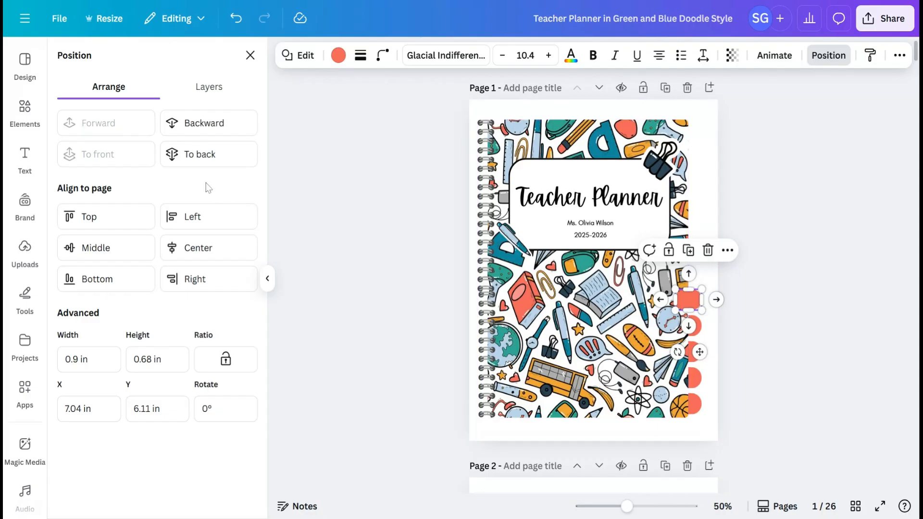
pyautogui.click(194, 155)
# Step: Continue the tab column with three copies at Y 5.28, 4.44 and 3.6 in, sending each behind the cover
pyautogui.click(688, 273)
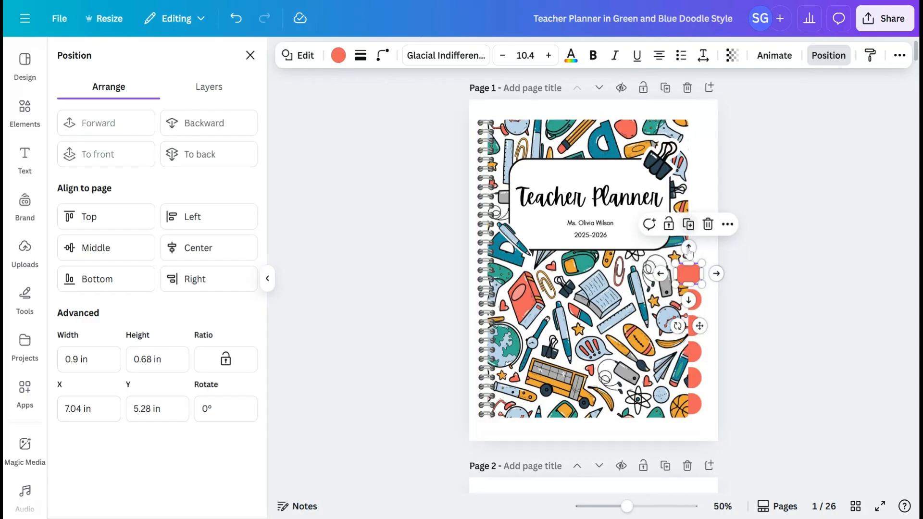
pyautogui.click(179, 163)
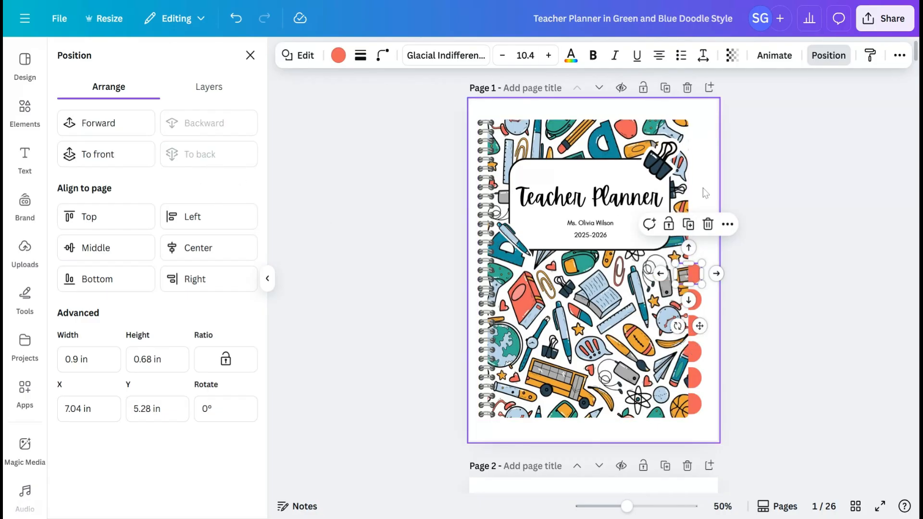
pyautogui.click(688, 248)
pyautogui.click(214, 155)
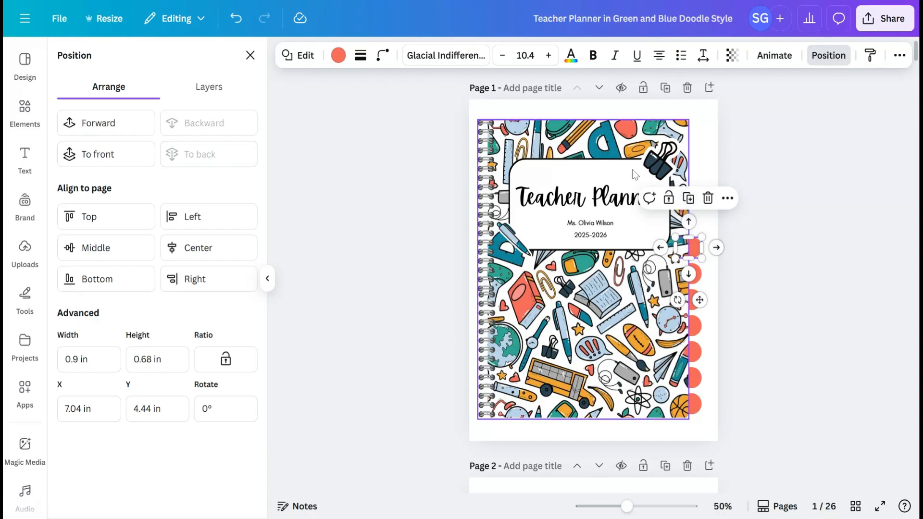
pyautogui.click(688, 221)
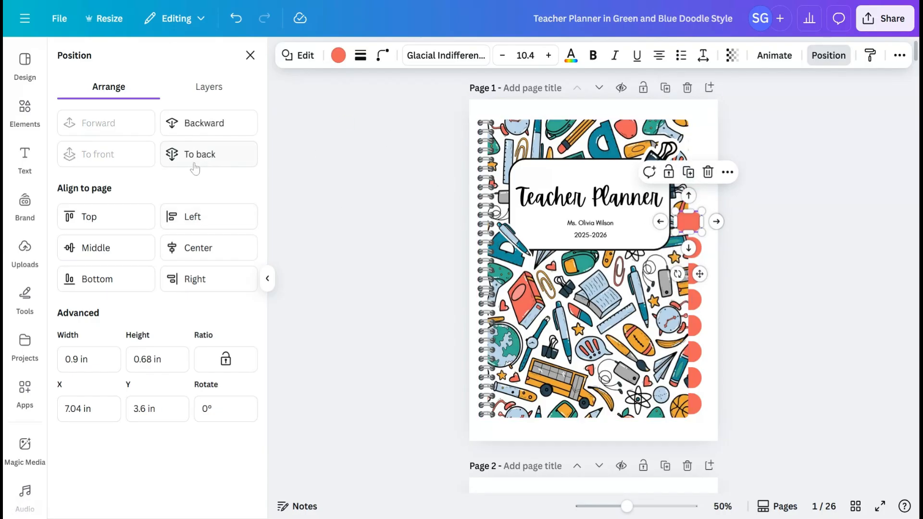
pyautogui.click(194, 156)
# Step: Add two further tab copies at Y 2.76 and 1.92 in near the top of the cover's edge and send both to back
pyautogui.click(688, 195)
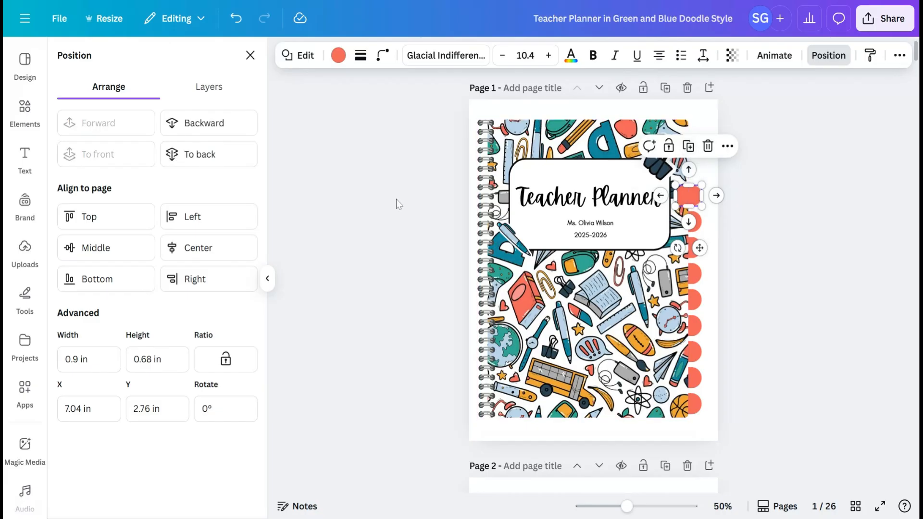
pyautogui.click(198, 154)
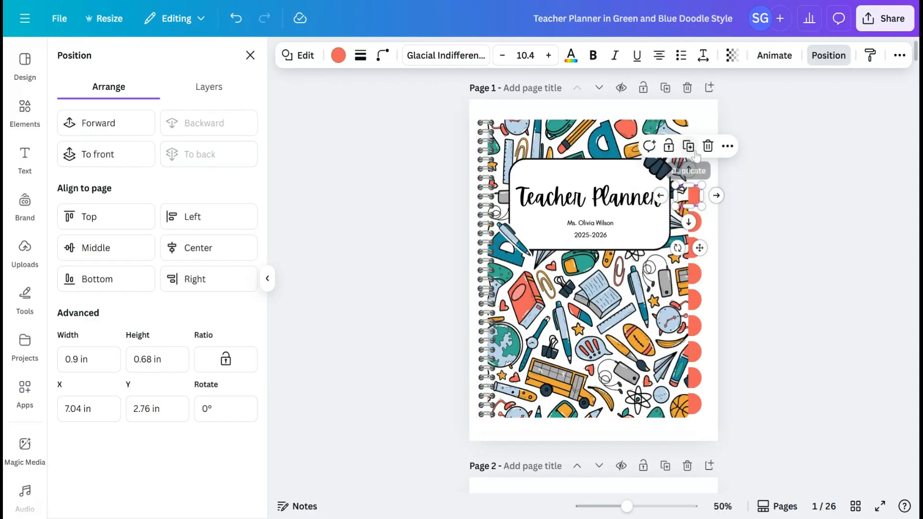
pyautogui.click(689, 169)
pyautogui.click(216, 157)
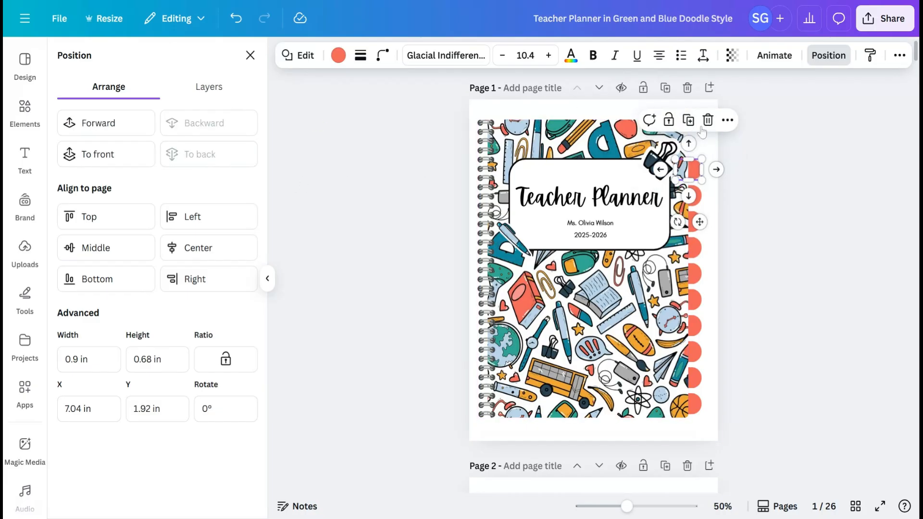
# Step: Extend the cover's tab column upward with two more copies at Y 1.08 and 0.24 in, sending the first behind the cover
pyautogui.click(688, 143)
pyautogui.click(220, 157)
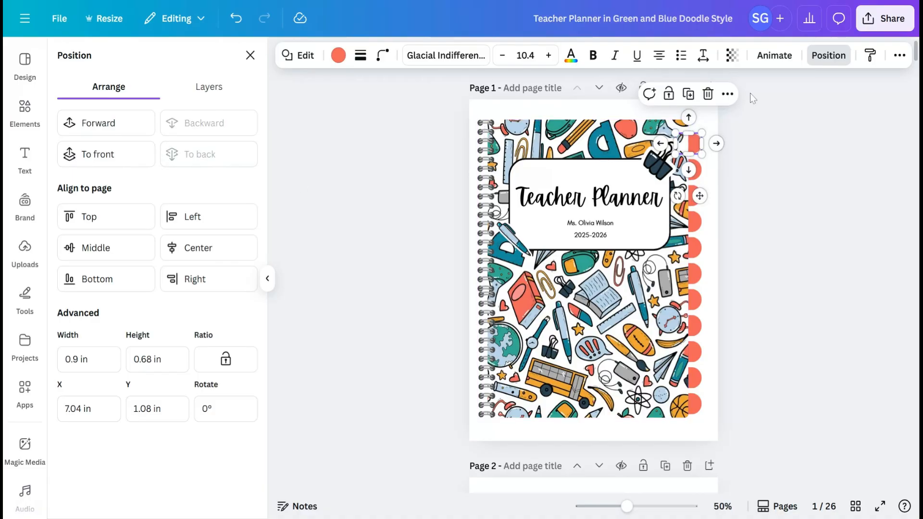
pyautogui.click(689, 117)
pyautogui.click(688, 96)
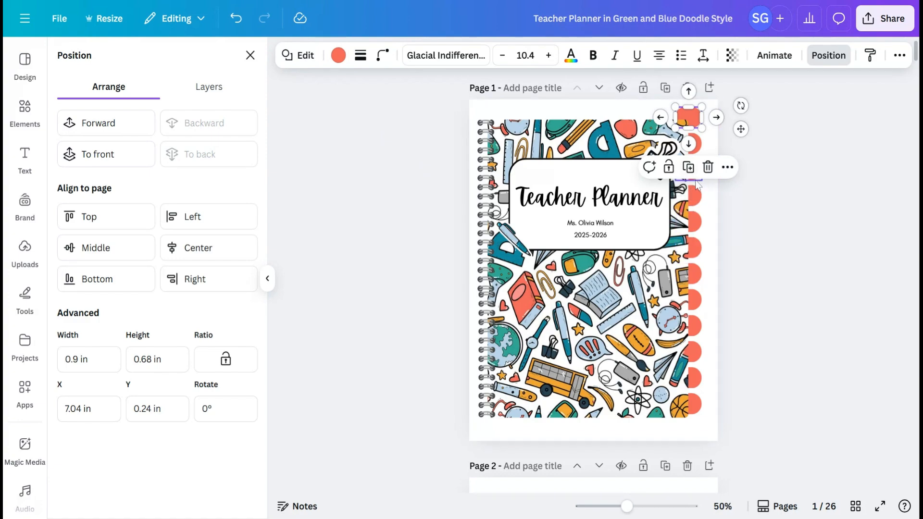
pyautogui.press('Escape')
pyautogui.click(765, 203)
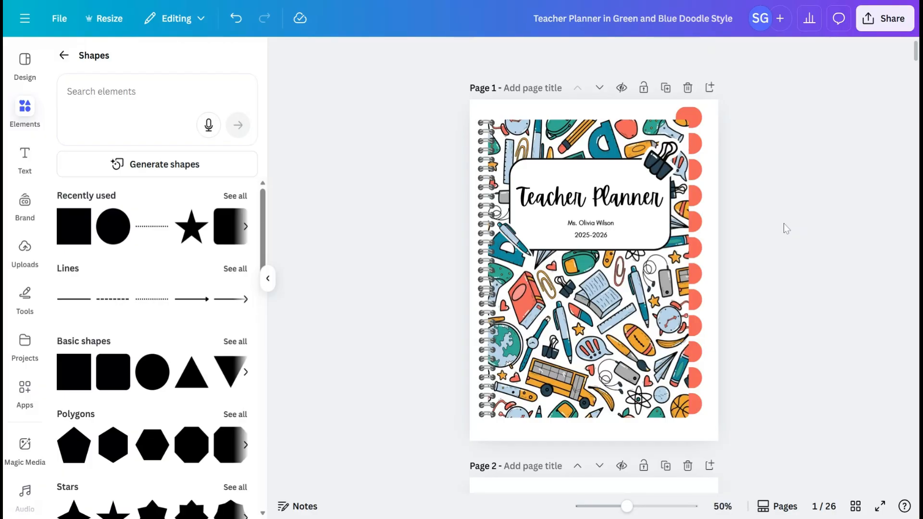
# Step: Select all the edge tabs except the one above the cover and shrink them together to about 0.81 × 0.61 in each
pyautogui.click(692, 118)
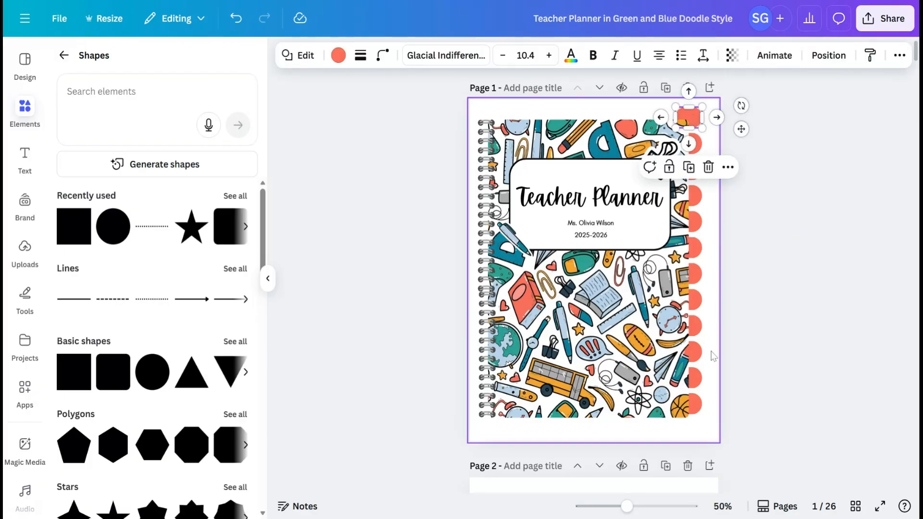
pyautogui.moveTo(704, 423); pyautogui.dragTo(701, 134)
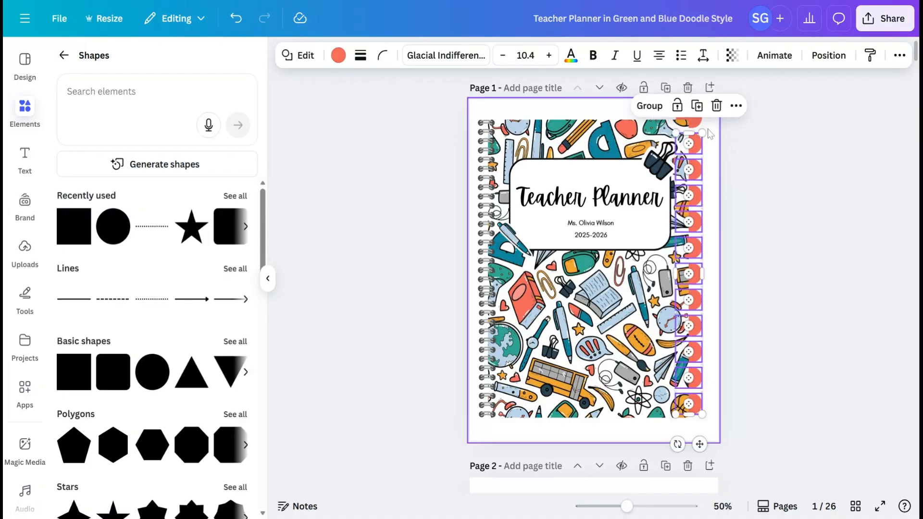
pyautogui.moveTo(702, 131); pyautogui.dragTo(683, 160)
pyautogui.click(785, 180)
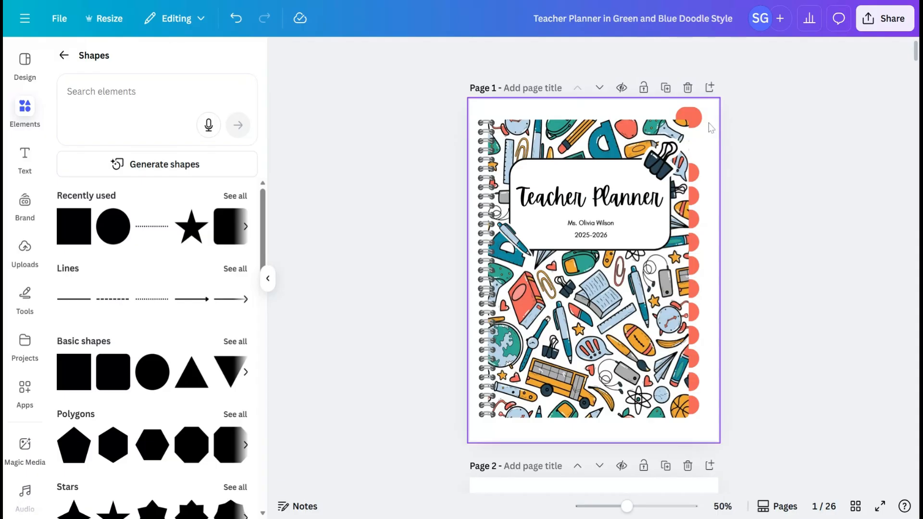
# Step: Duplicate the uppermost resized tab, place the copy just above it at X 7.09, Y 1.3 in and send it to back
pyautogui.click(688, 172)
pyautogui.click(688, 136)
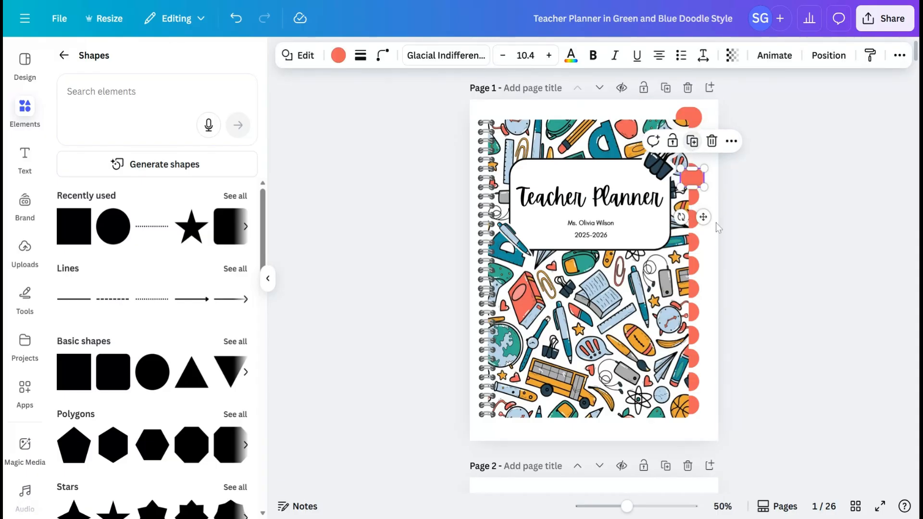
pyautogui.moveTo(703, 211); pyautogui.dragTo(699, 187)
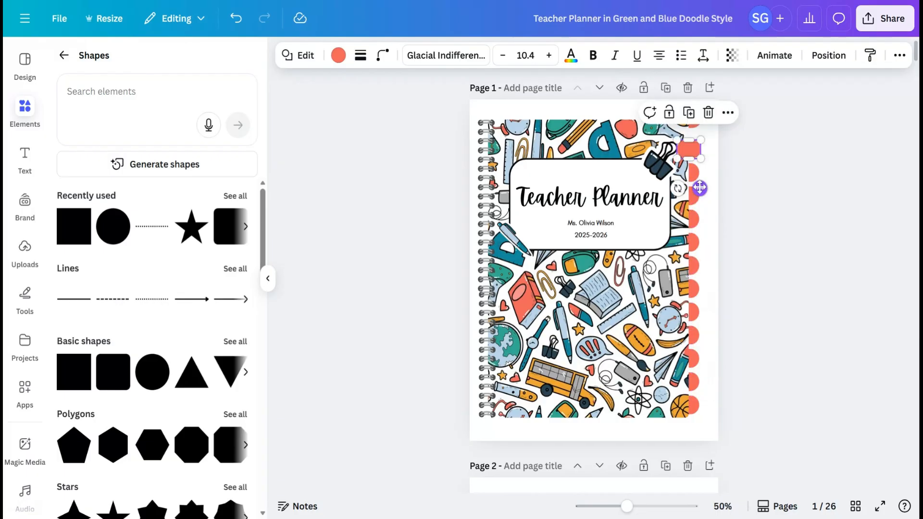
pyautogui.click(819, 55)
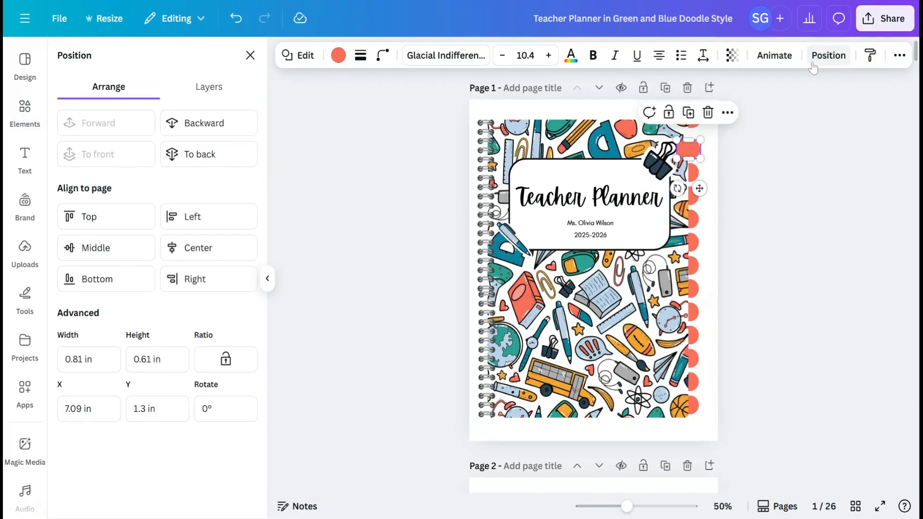
pyautogui.click(237, 154)
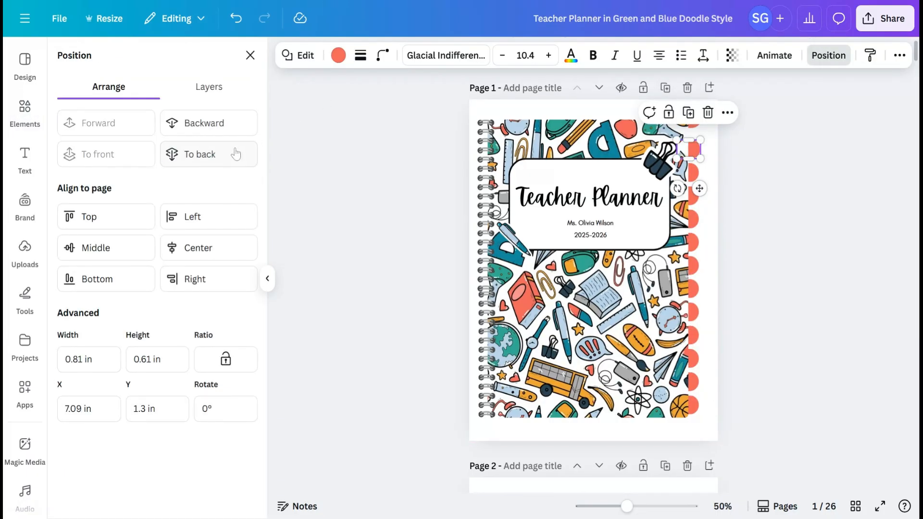
pyautogui.click(728, 176)
# Step: Delete the larger tab above the cover and put a copy of the uppermost small tab at about Y 0.65 in, behind the cover
pyautogui.click(696, 115)
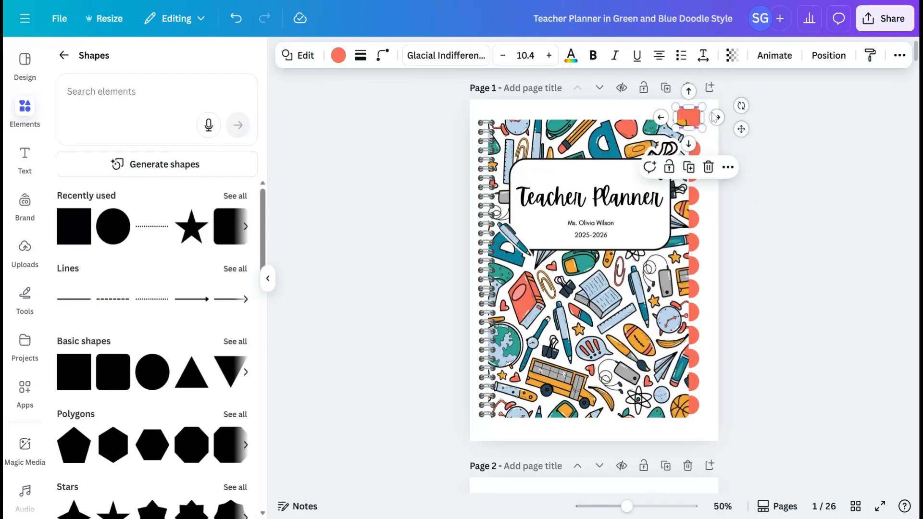
pyautogui.moveTo(688, 118); pyautogui.dragTo(689, 149)
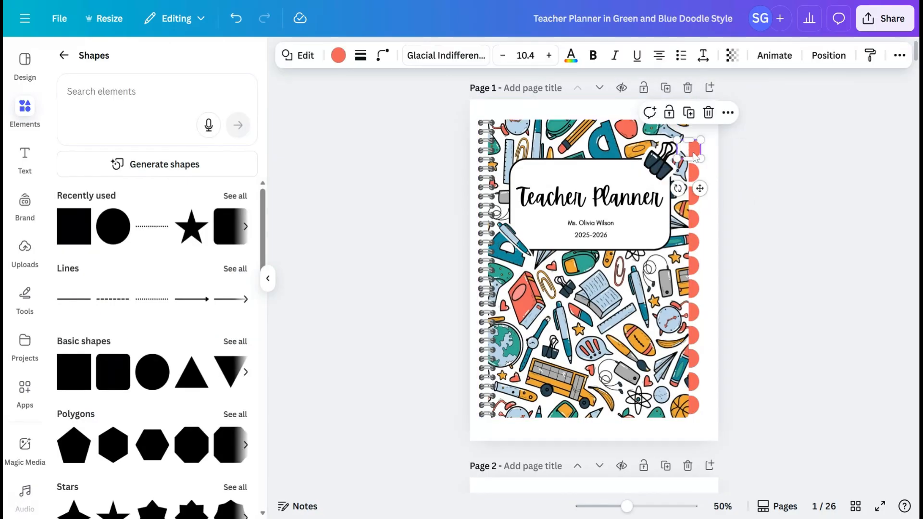
pyautogui.click(689, 113)
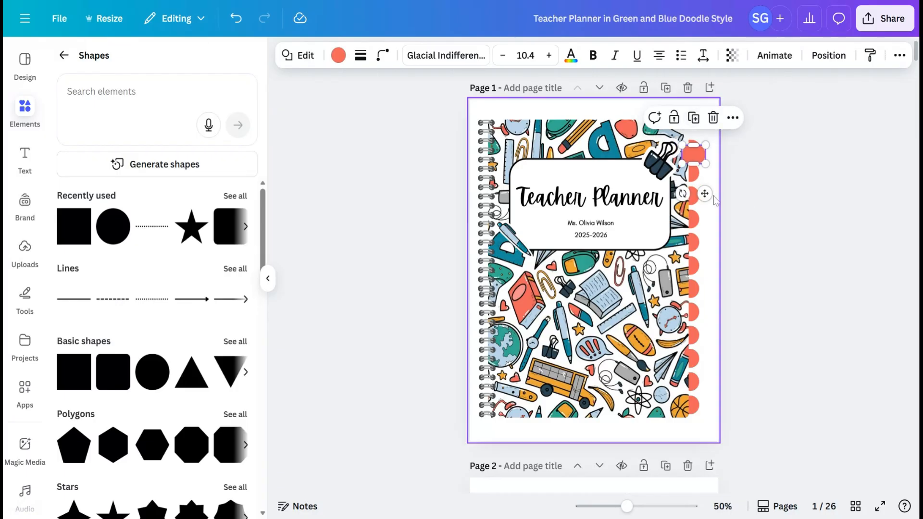
pyautogui.moveTo(704, 193); pyautogui.dragTo(705, 167)
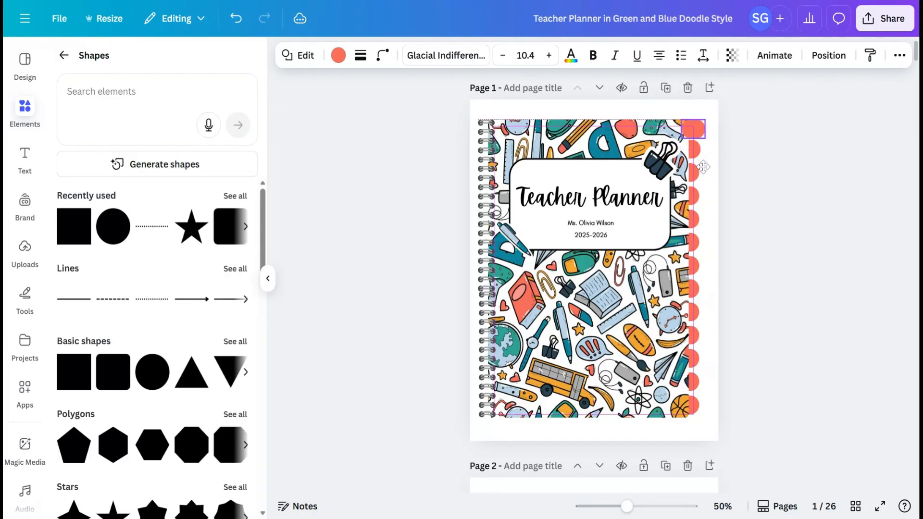
pyautogui.click(826, 56)
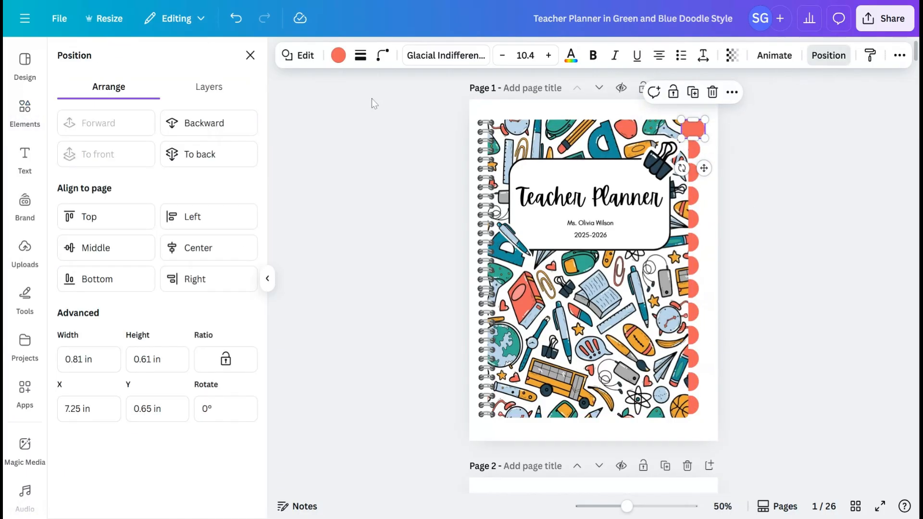
pyautogui.click(243, 154)
pyautogui.click(731, 225)
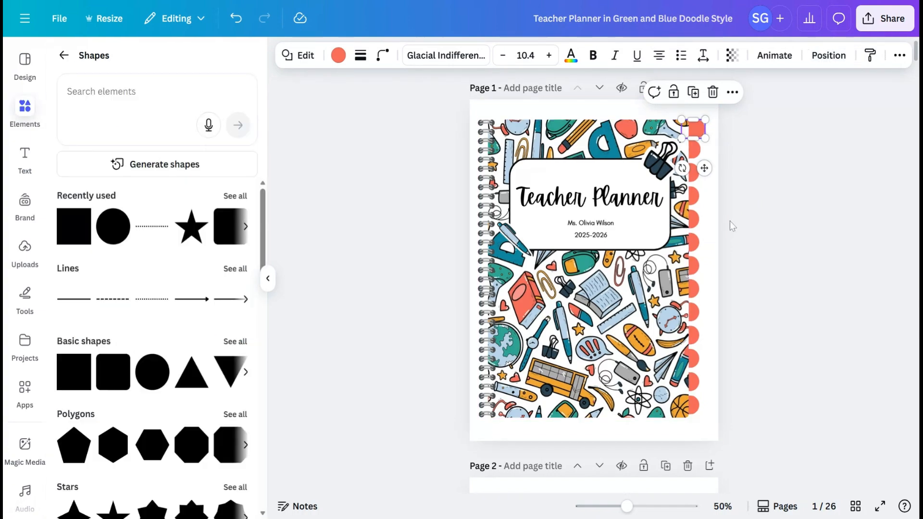
# Step: Shift the topmost tab inward to line up with the column and slightly nudge the second tab's position
pyautogui.click(716, 221)
pyautogui.click(704, 135)
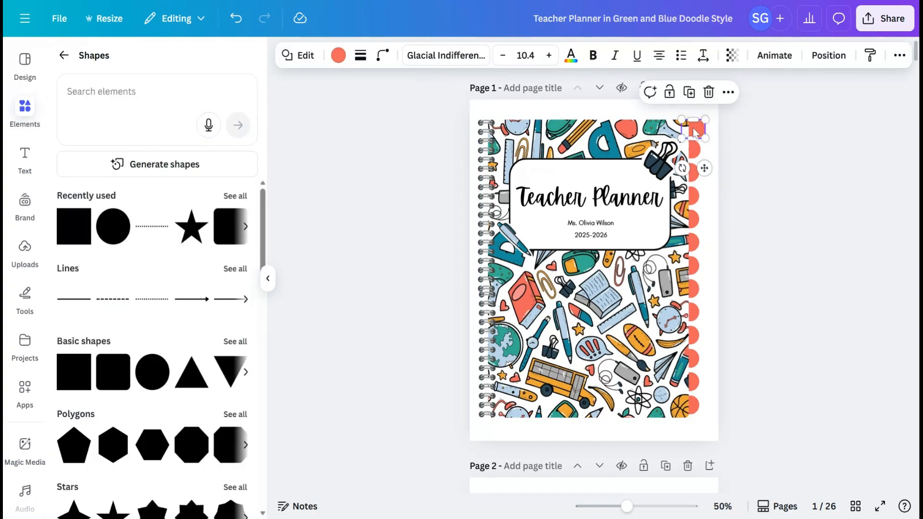
pyautogui.moveTo(704, 168); pyautogui.dragTo(700, 168)
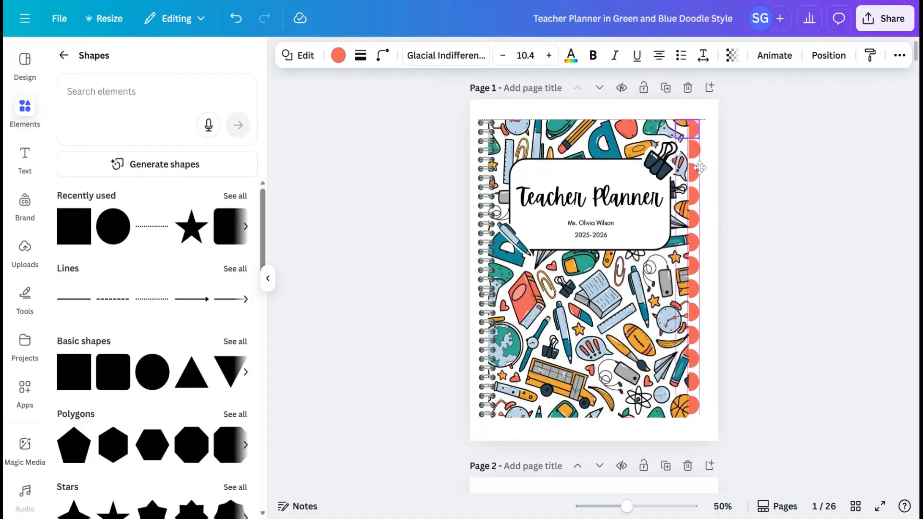
pyautogui.click(759, 193)
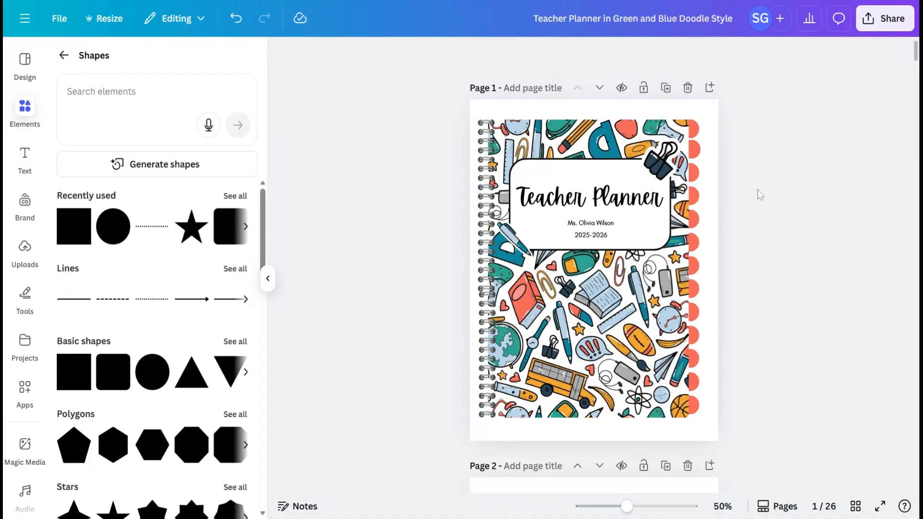
pyautogui.click(695, 150)
pyautogui.moveTo(701, 188); pyautogui.dragTo(702, 187)
pyautogui.click(756, 204)
# Step: Add a heading text to the cover page reading "Home"
pyautogui.keyDown('ctrl'); pyautogui.scroll(2, 700, 174); pyautogui.keyUp('ctrl')
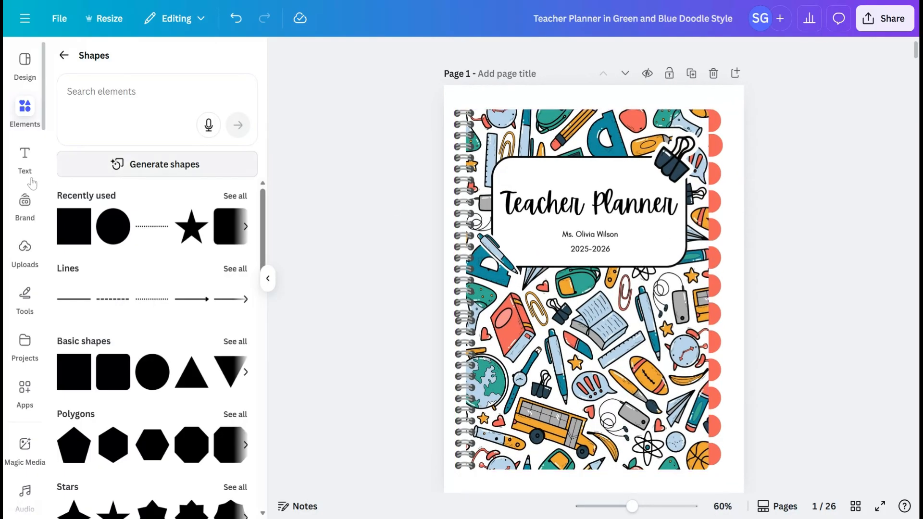
pyautogui.click(26, 162)
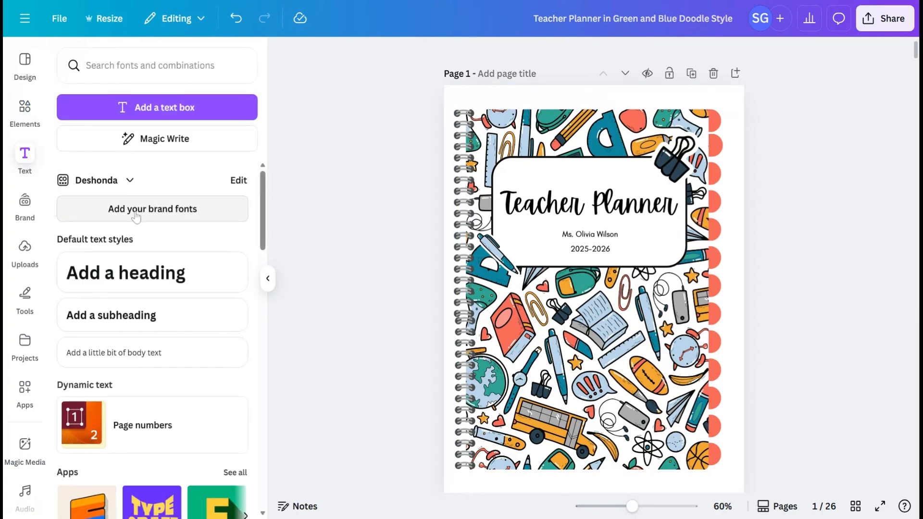
pyautogui.click(105, 283)
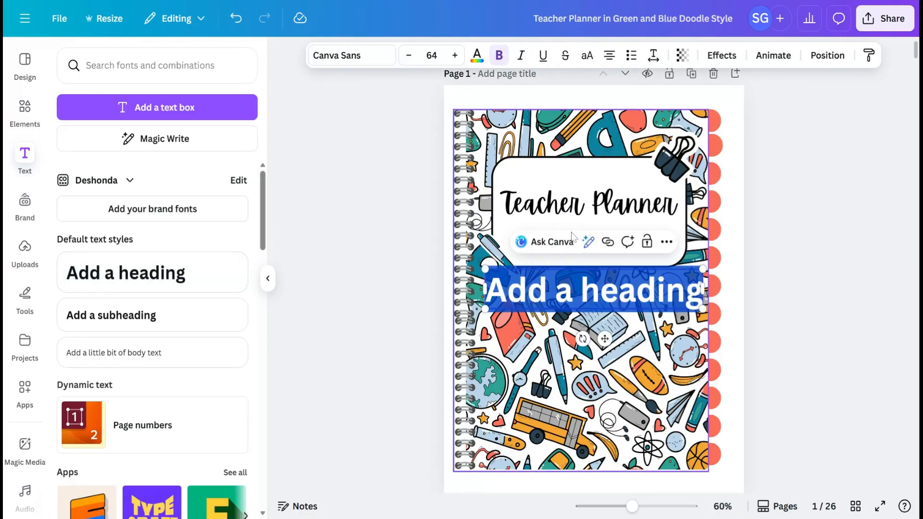
pyautogui.press('BackSpace')
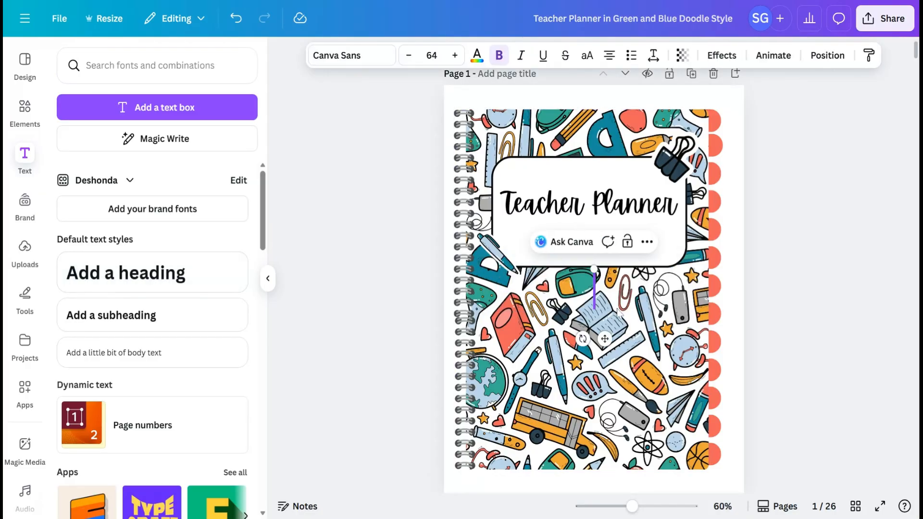
pyautogui.write('Home')
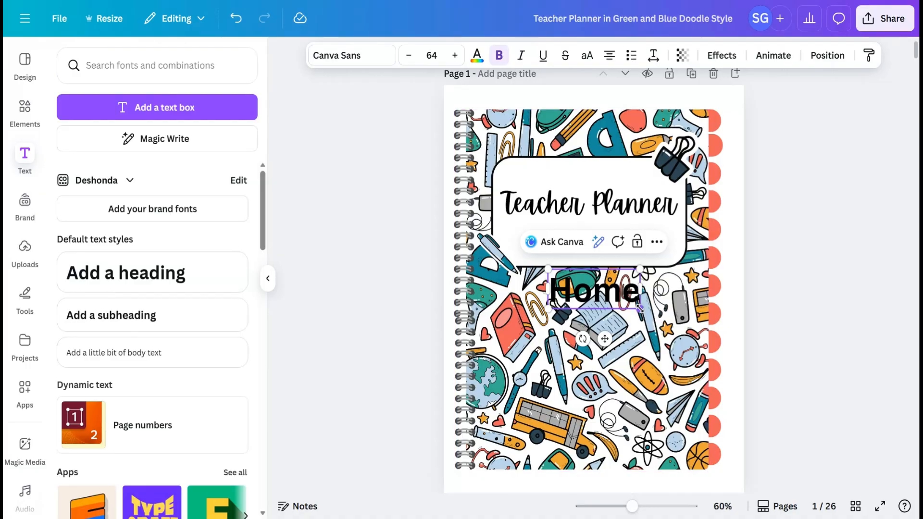
# Step: Rotate the Home text a quarter turn so it reads upward and shrink it to about font size 31.8
pyautogui.moveTo(640, 308); pyautogui.dragTo(613, 297)
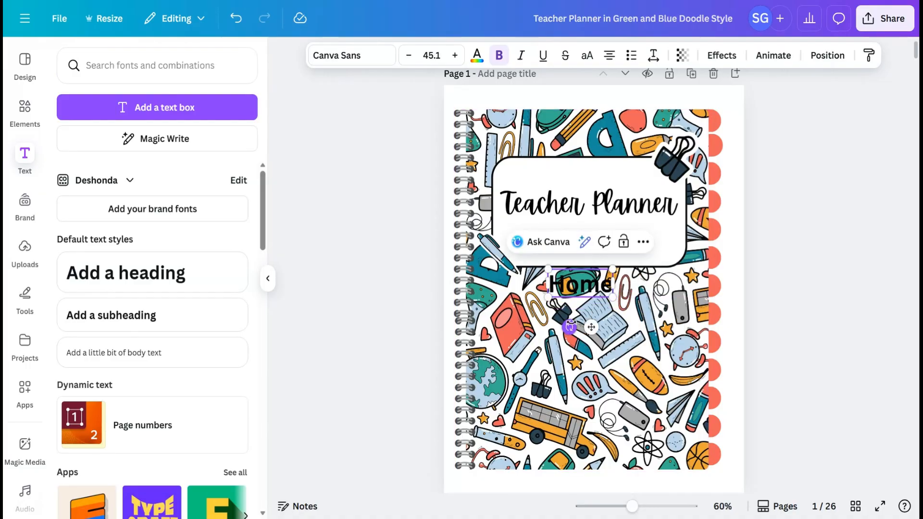
pyautogui.moveTo(569, 328); pyautogui.dragTo(637, 319)
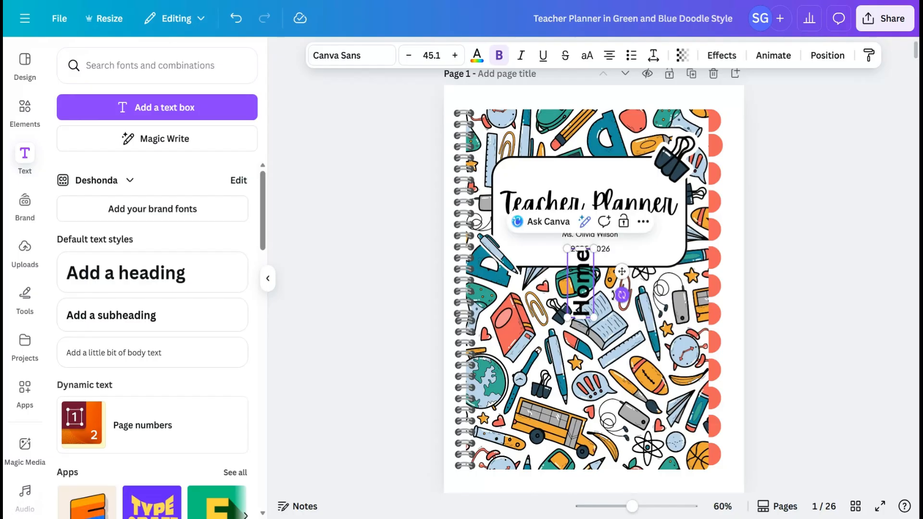
pyautogui.click(476, 56)
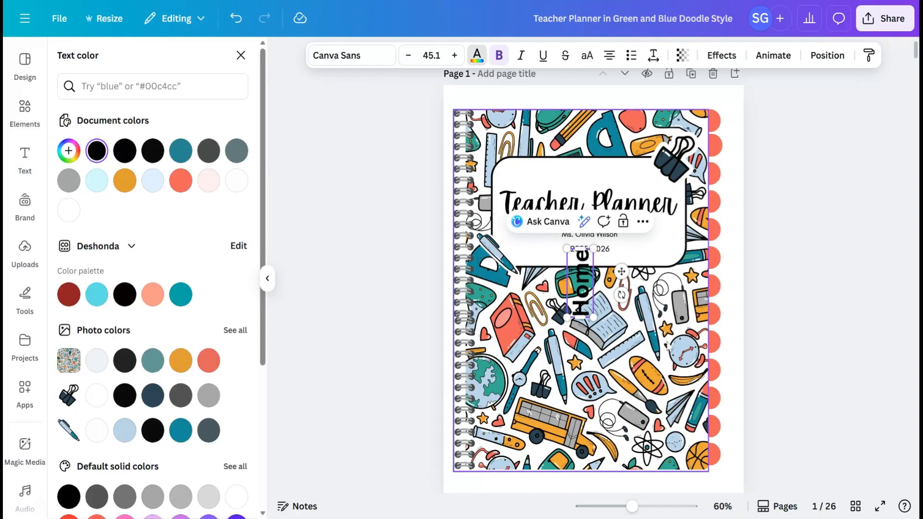
pyautogui.moveTo(593, 248); pyautogui.dragTo(586, 269)
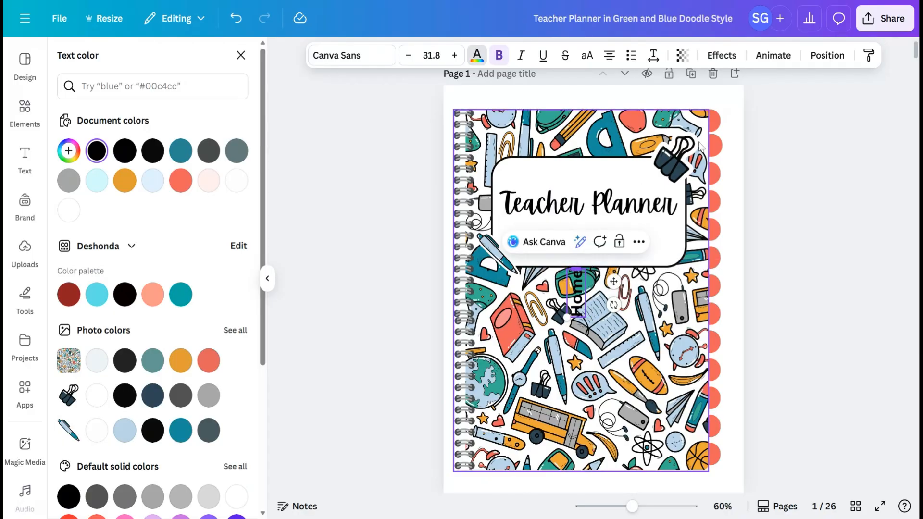
# Step: Convert the Home text to uppercase and fit it onto the cover's topmost tab at about font size 8.8
pyautogui.click(587, 57)
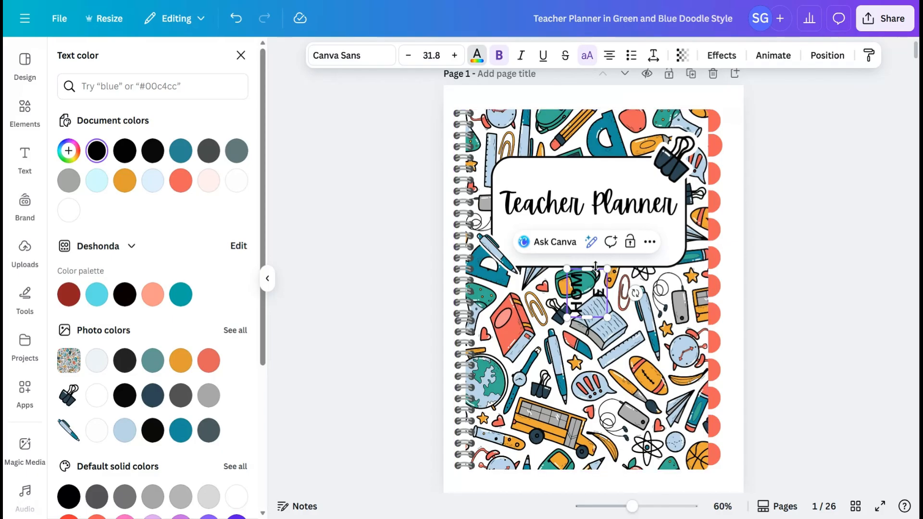
pyautogui.moveTo(587, 268); pyautogui.dragTo(710, 131)
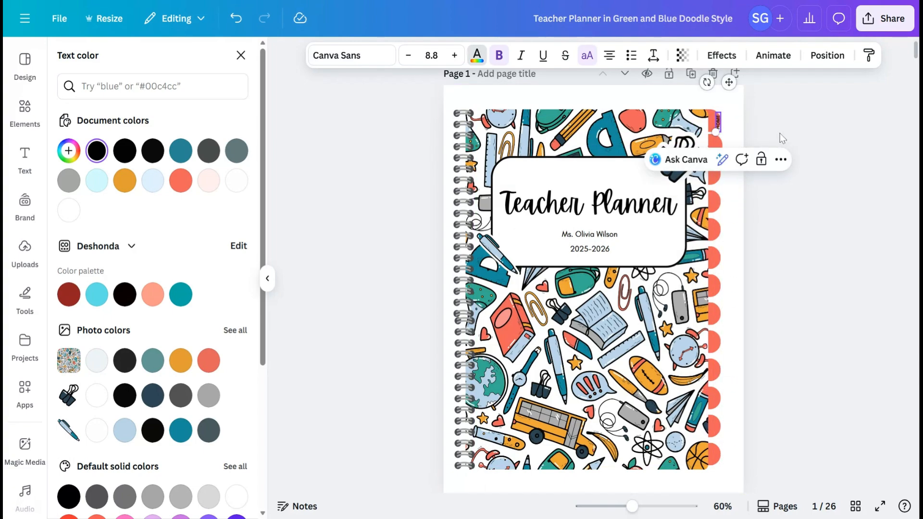
pyautogui.moveTo(729, 83); pyautogui.dragTo(722, 83)
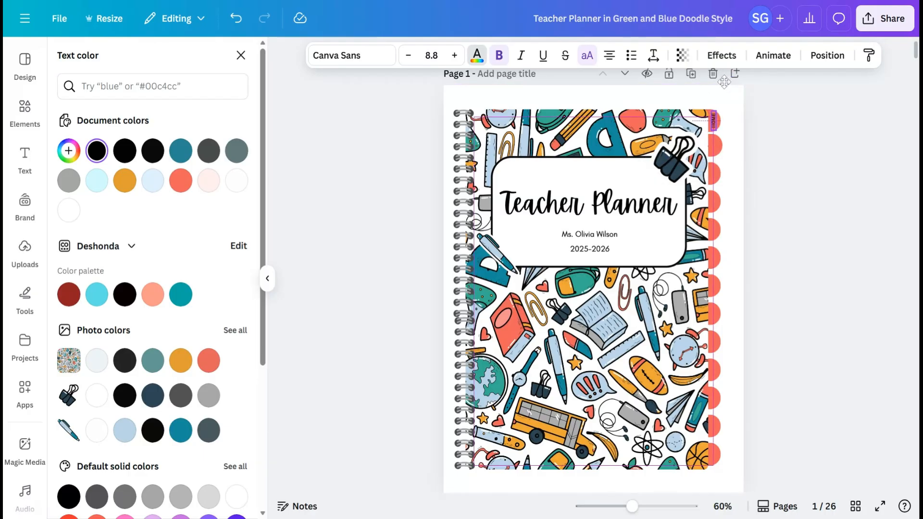
pyautogui.moveTo(723, 82); pyautogui.dragTo(724, 82)
pyautogui.click(807, 144)
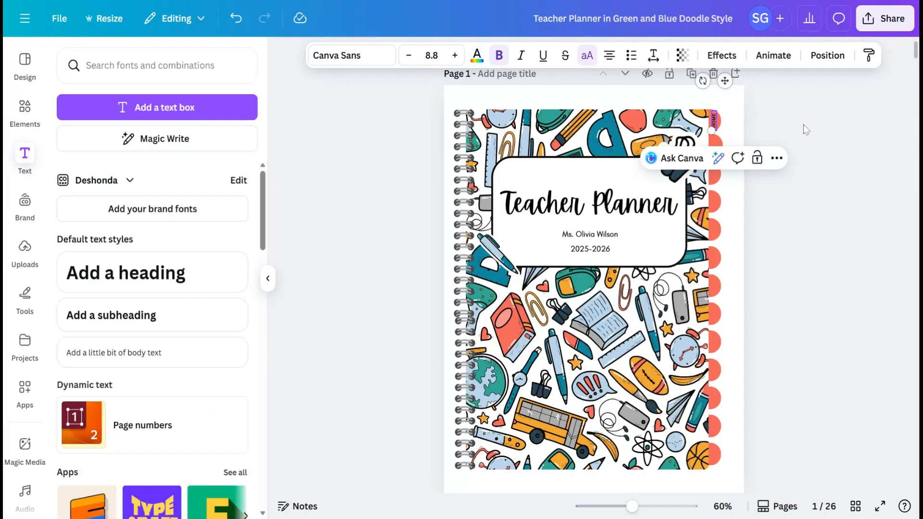
pyautogui.click(715, 124)
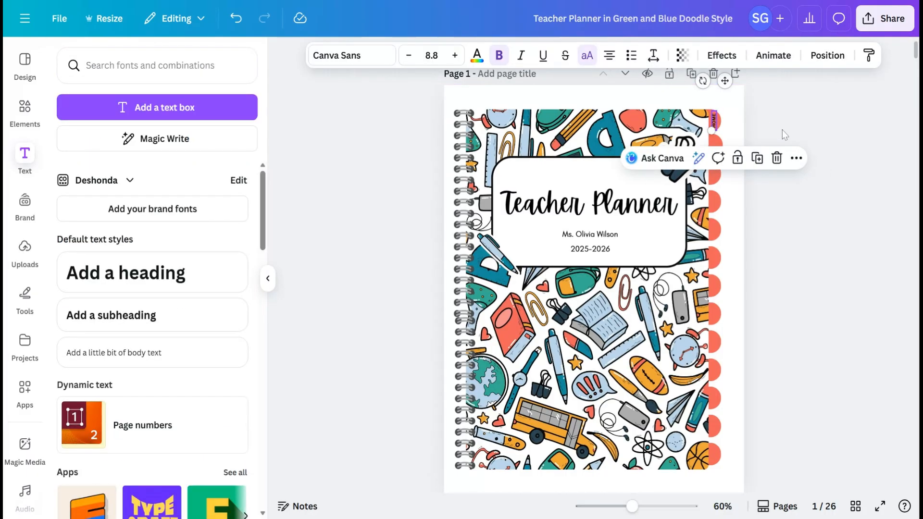
# Step: Look through the planner's opening pages, from the second cover through personal information and calendars to the timetable, checking which pages lack titles
pyautogui.scroll(-5, 733, 288)
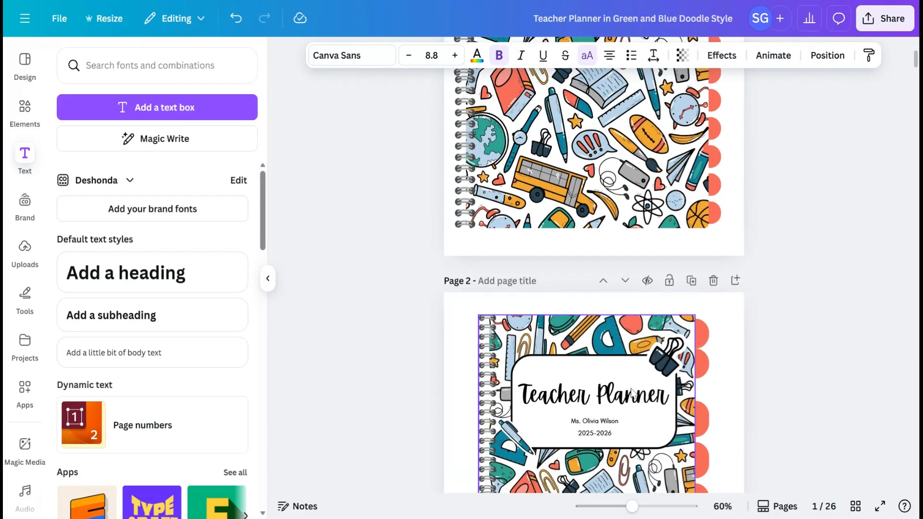
pyautogui.scroll(-10, 632, 393)
pyautogui.scroll(4, 631, 392)
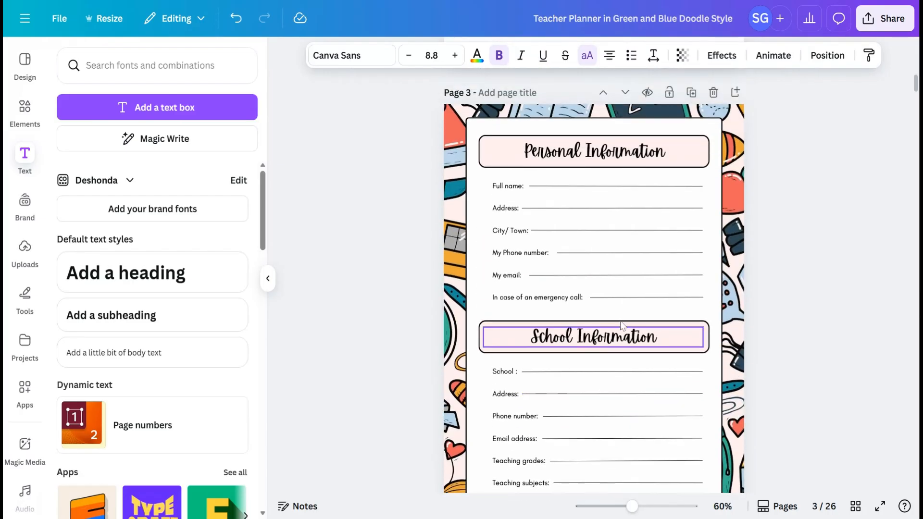
pyautogui.scroll(-10, 623, 325)
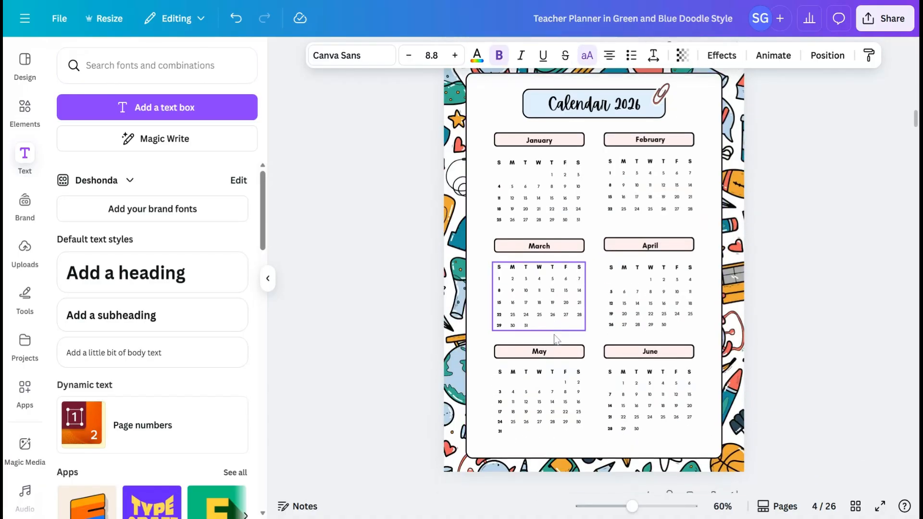
pyautogui.scroll(-15, 555, 339)
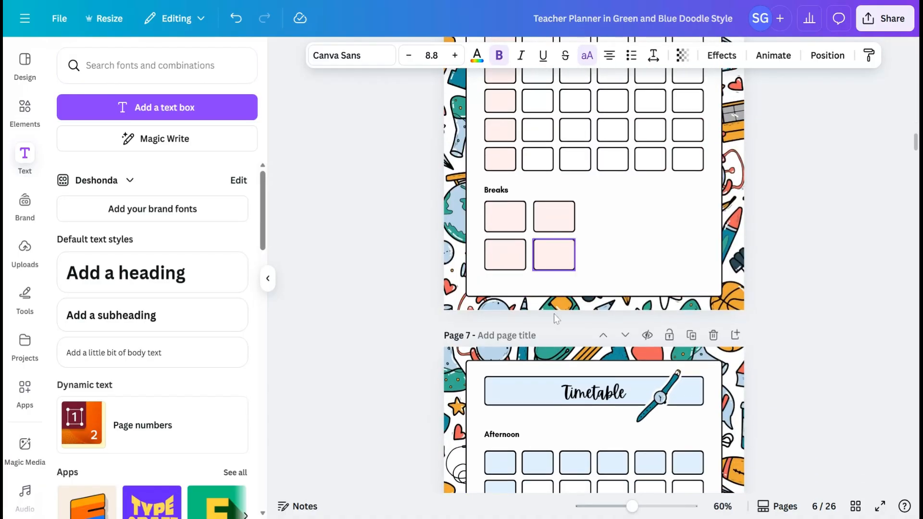
pyautogui.scroll(15, 554, 314)
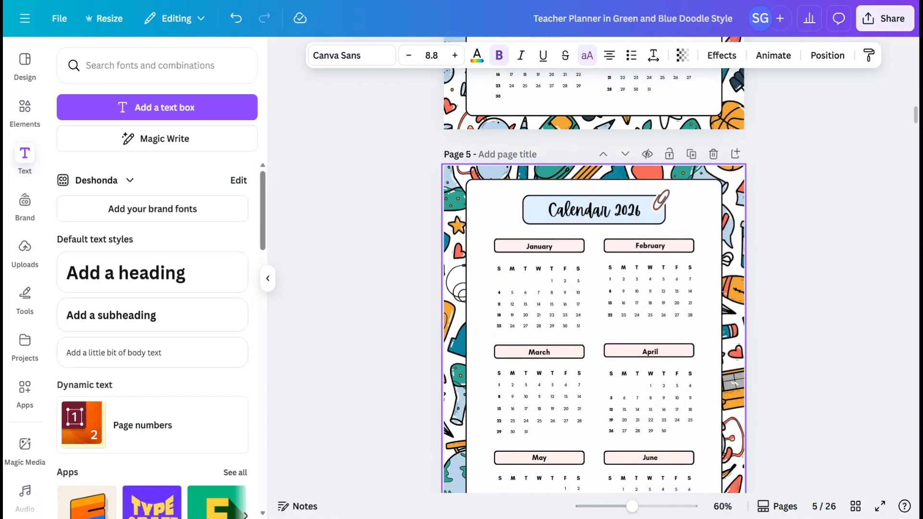
pyautogui.scroll(6, 501, 158)
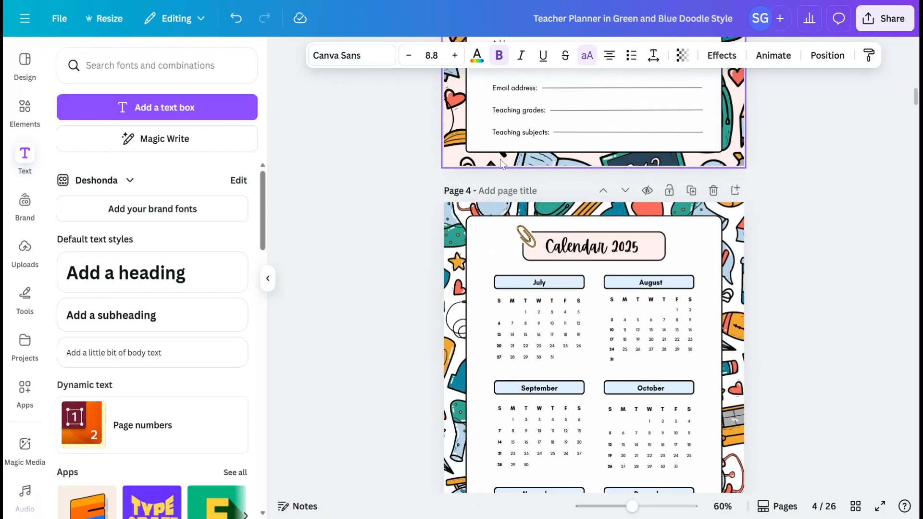
pyautogui.scroll(8, 520, 175)
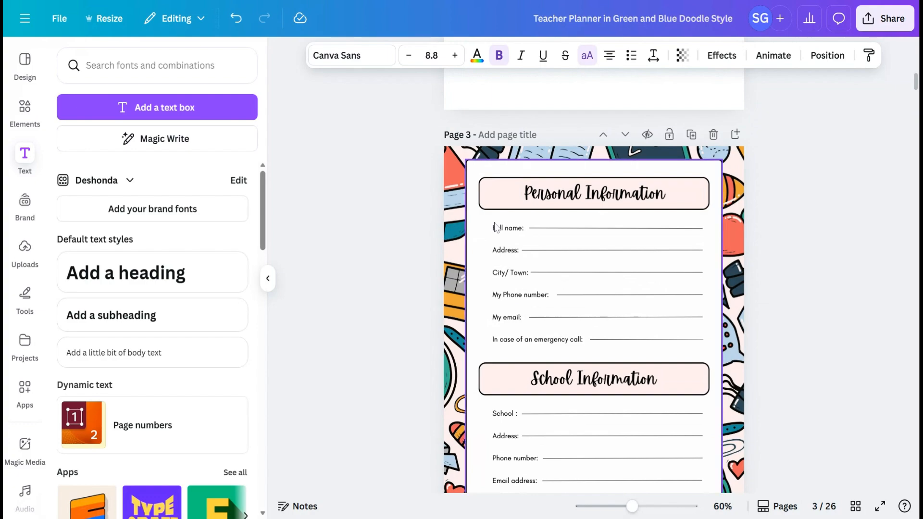
pyautogui.scroll(-8, 497, 227)
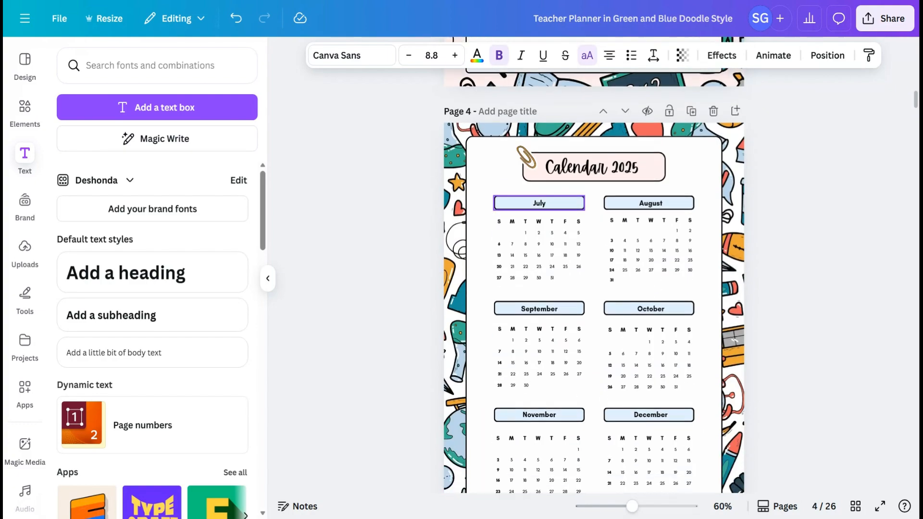
pyautogui.click(500, 111)
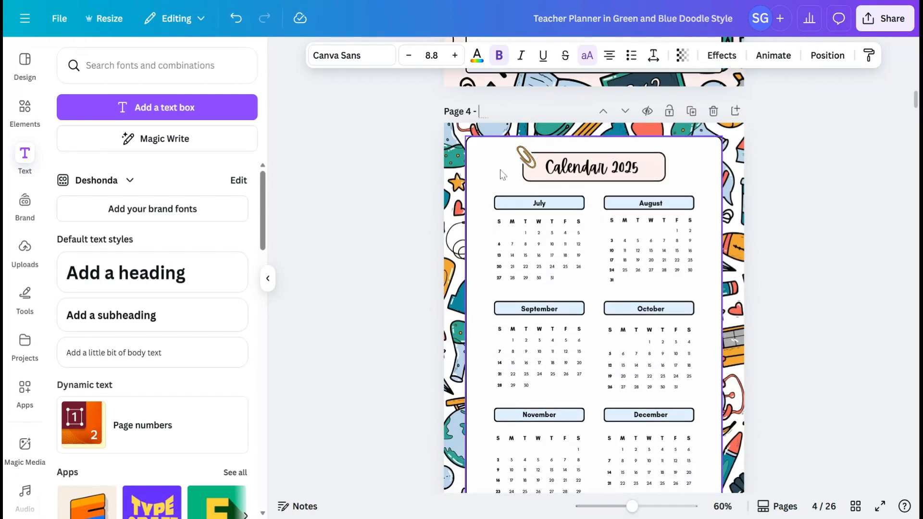
# Step: Examine the timetable, birthdays calendar, monthly planner and weekly planner pages to see which sections need titles and tabs
pyautogui.scroll(-20, 500, 173)
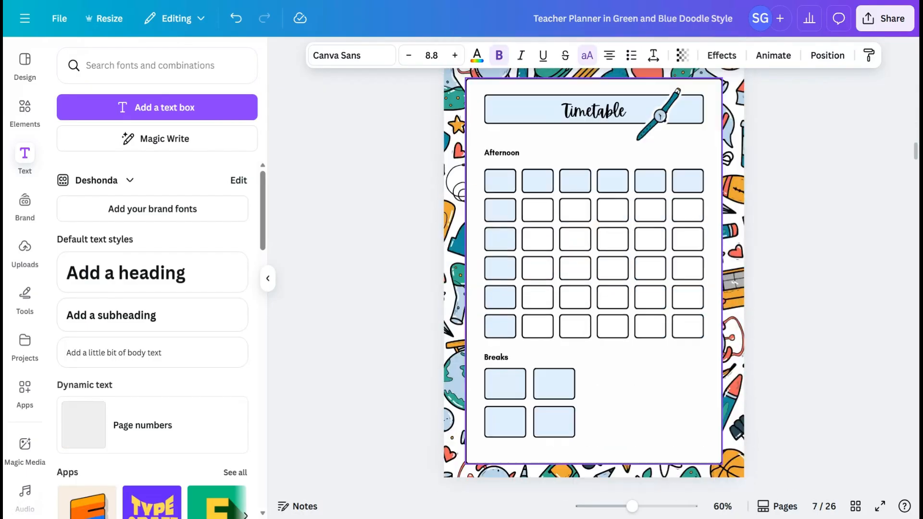
pyautogui.scroll(-12, 593, 279)
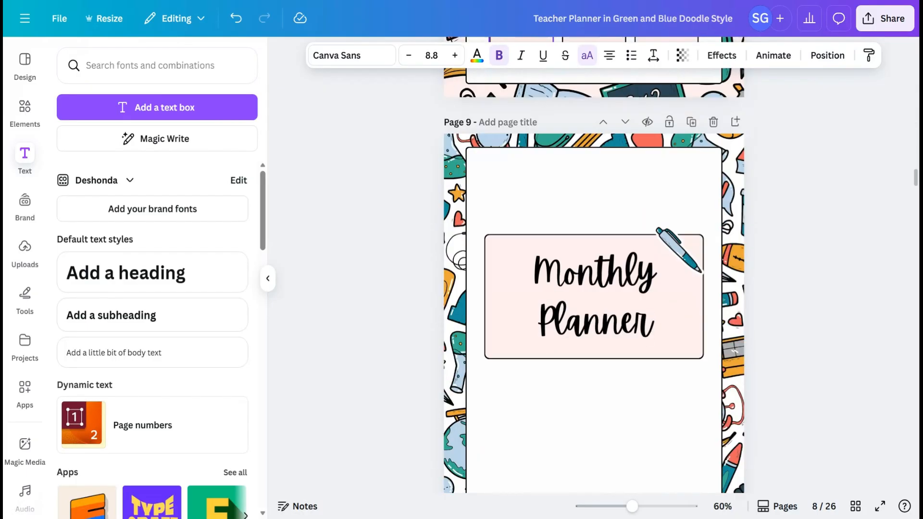
pyautogui.scroll(-12, 517, 240)
pyautogui.scroll(3, 516, 240)
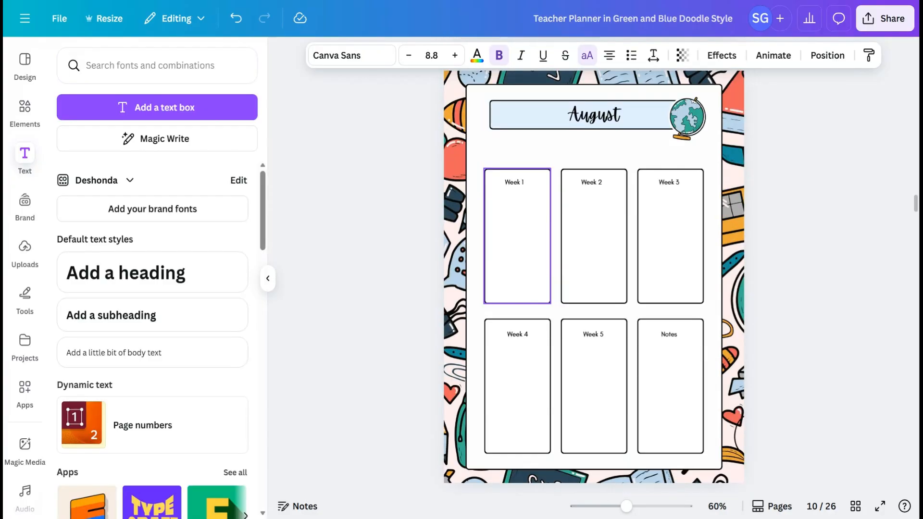
pyautogui.scroll(3, 517, 241)
pyautogui.scroll(-10, 517, 240)
pyautogui.scroll(5, 516, 240)
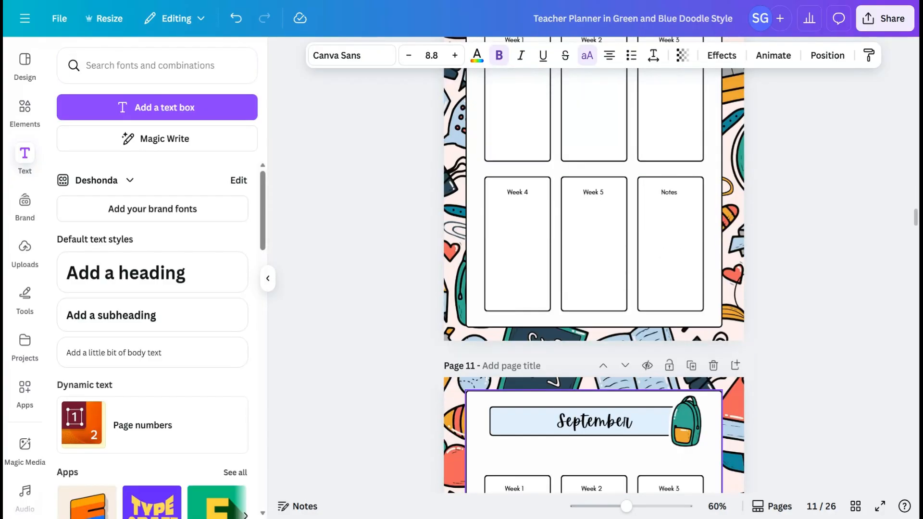
pyautogui.scroll(12, 594, 279)
pyautogui.scroll(-5, 594, 279)
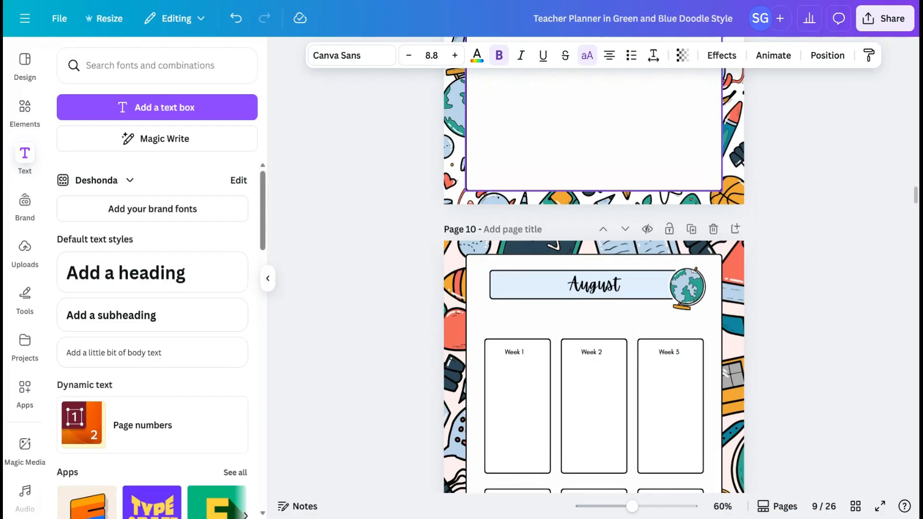
pyautogui.scroll(-15, 507, 294)
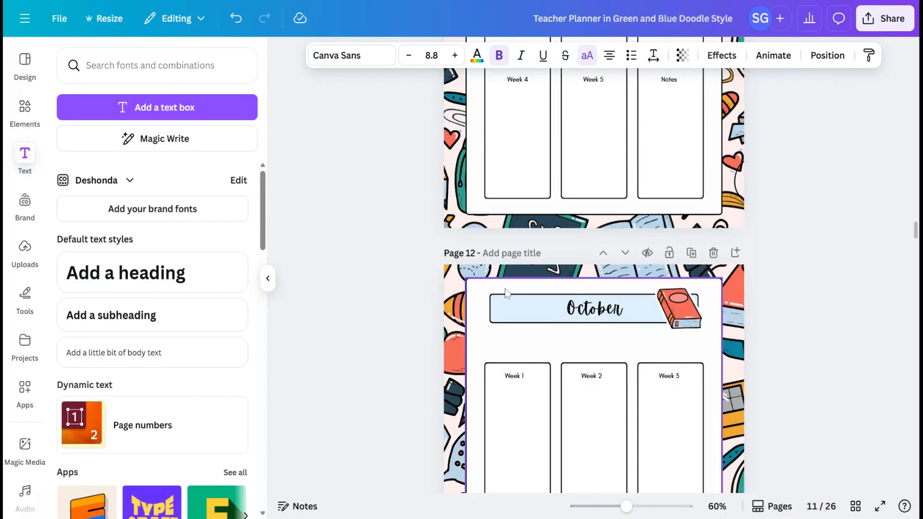
pyautogui.scroll(-20, 507, 294)
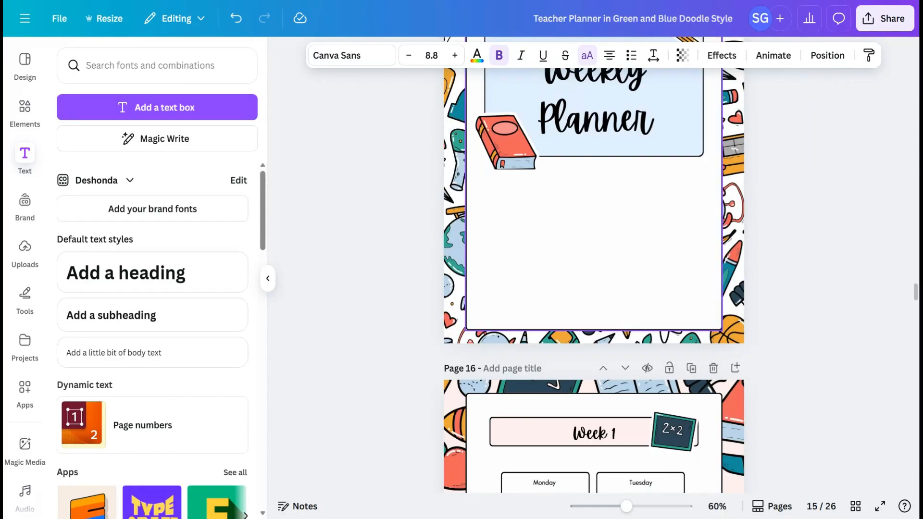
pyautogui.scroll(-7, 593, 278)
pyautogui.scroll(20, 593, 279)
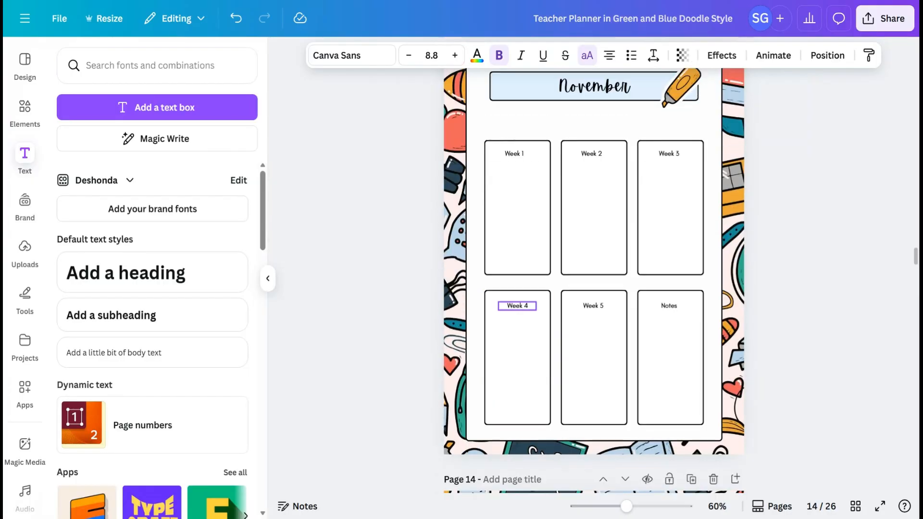
pyautogui.scroll(10, 594, 279)
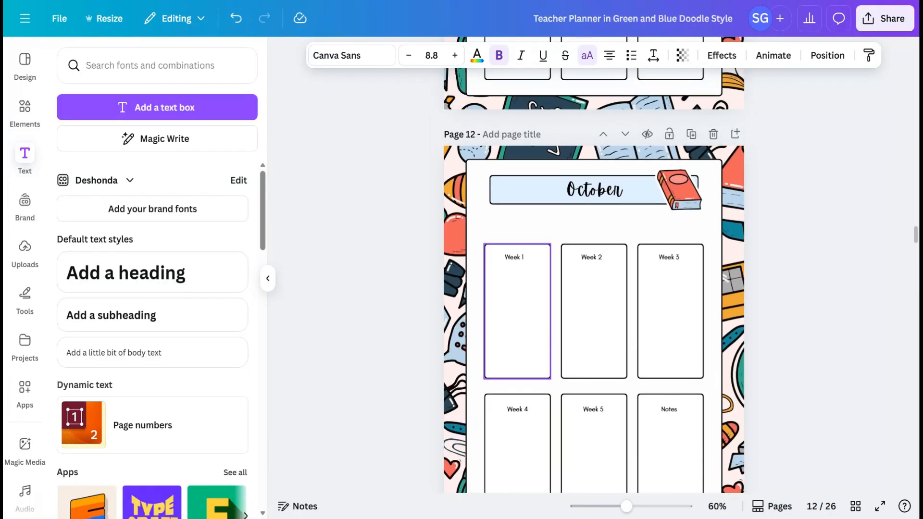
# Step: Add the page title "November" to page 13, the November monthly planner page
pyautogui.scroll(-5, 594, 279)
pyautogui.click(483, 267)
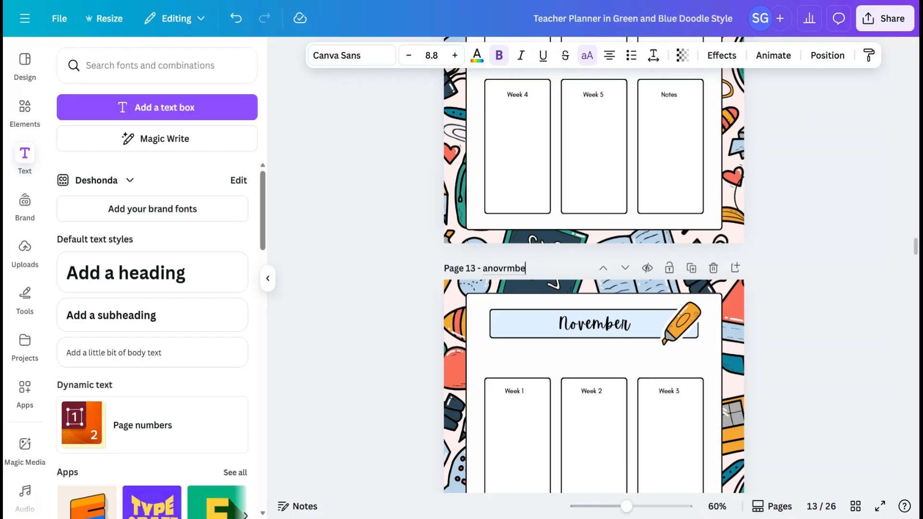
pyautogui.moveTo(526, 268); pyautogui.dragTo(469, 270)
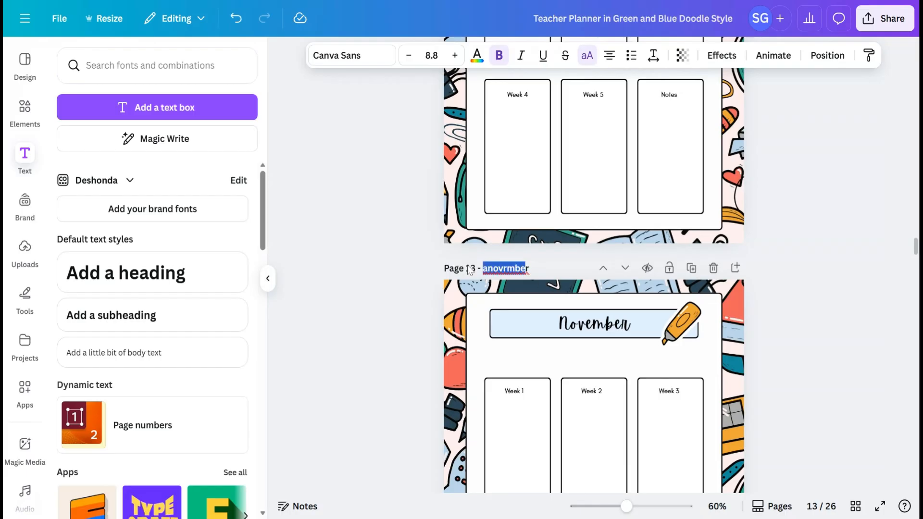
pyautogui.press('BackSpace')
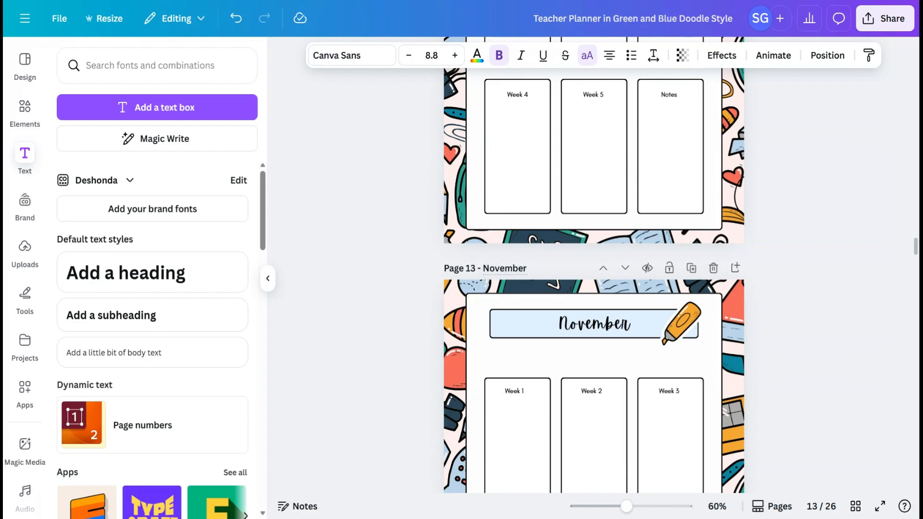
# Step: Title the preceding monthly pages to match their headings: page 12 "October", page 11 "September" and page 10 "August"
pyautogui.scroll(5, 594, 279)
pyautogui.click(483, 117)
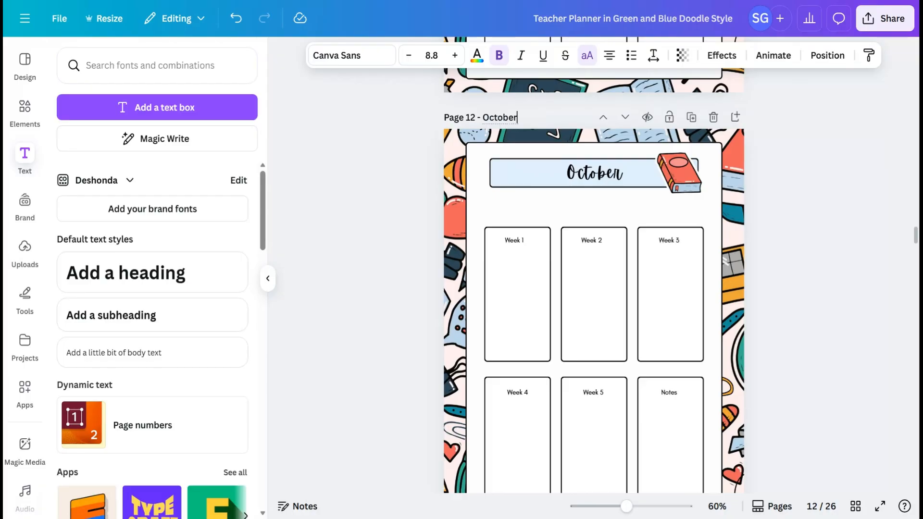
pyautogui.scroll(6, 593, 279)
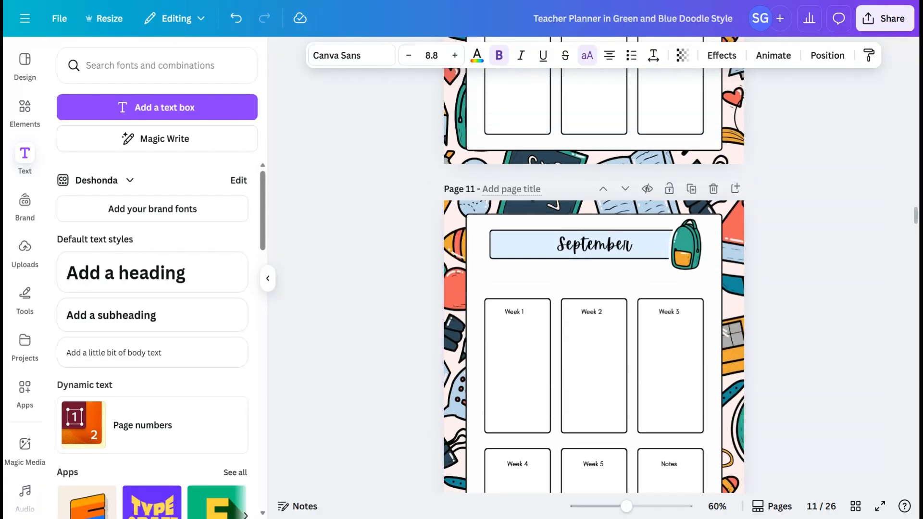
pyautogui.click(497, 192)
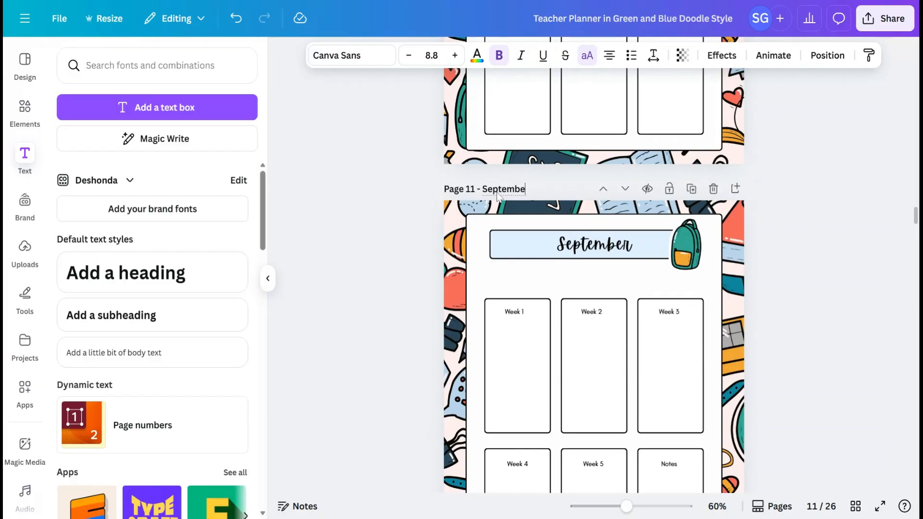
pyautogui.scroll(10, 500, 226)
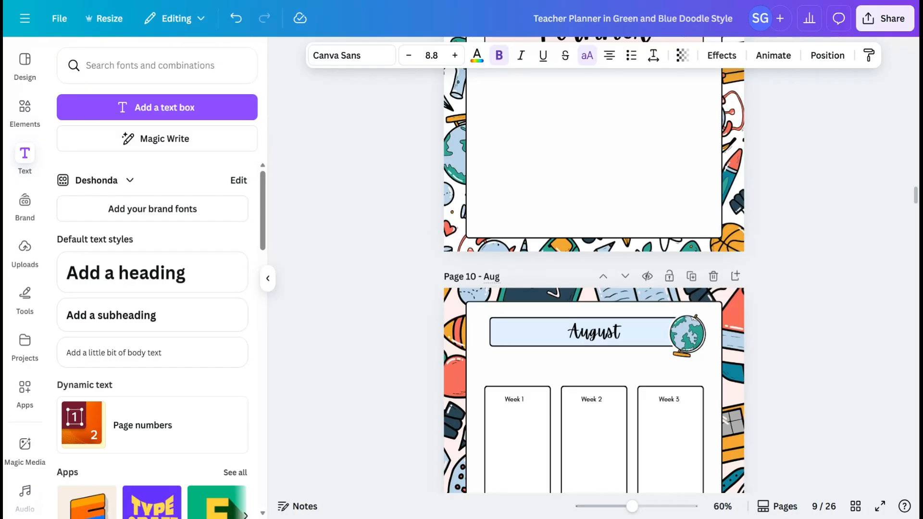
pyautogui.scroll(8, 593, 280)
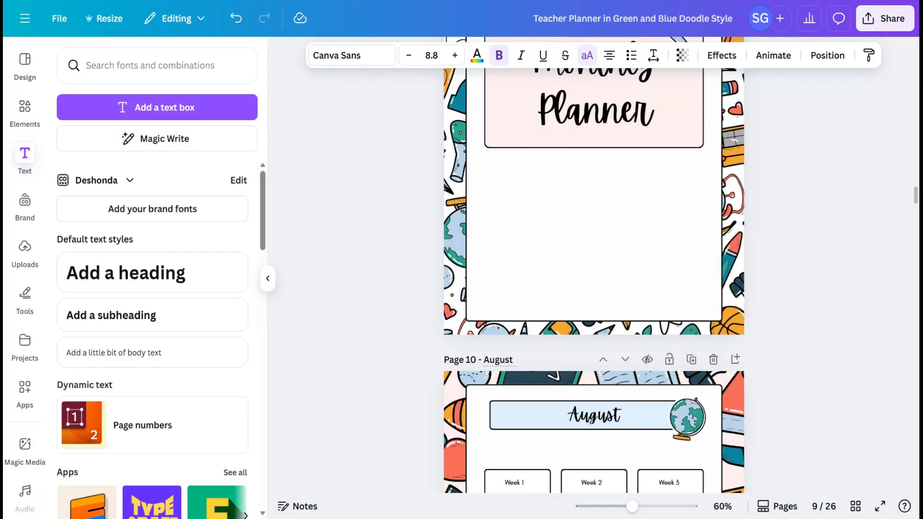
# Step: Duplicate the HOME label on the page 1 cover and place the copy on the second side tab
pyautogui.scroll(10, 593, 280)
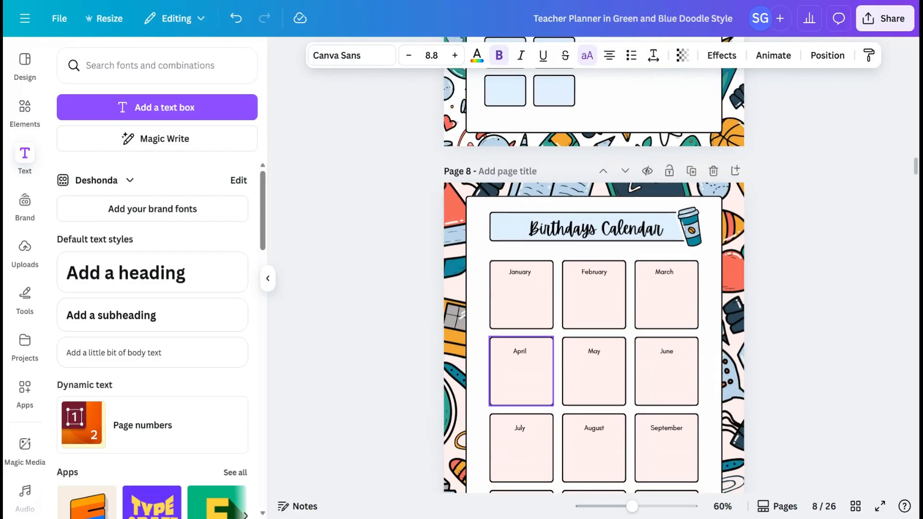
pyautogui.scroll(12, 755, 229)
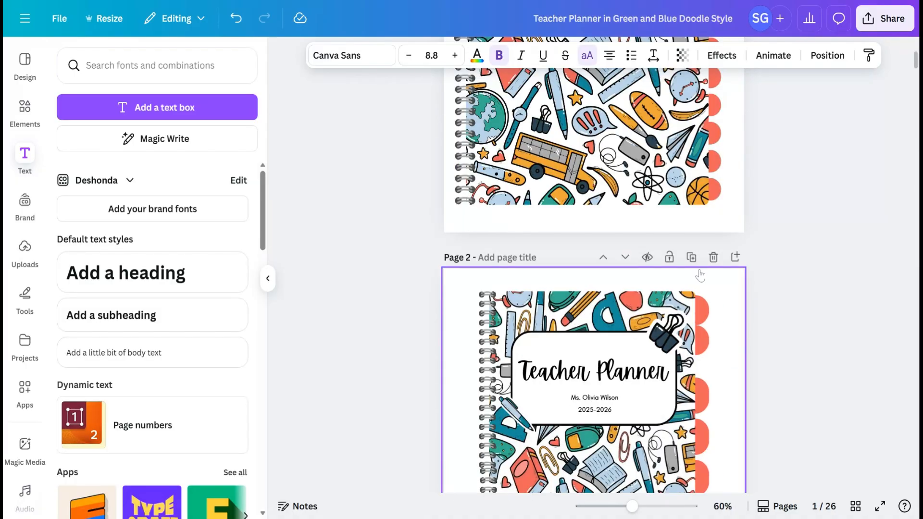
pyautogui.scroll(6, 730, 141)
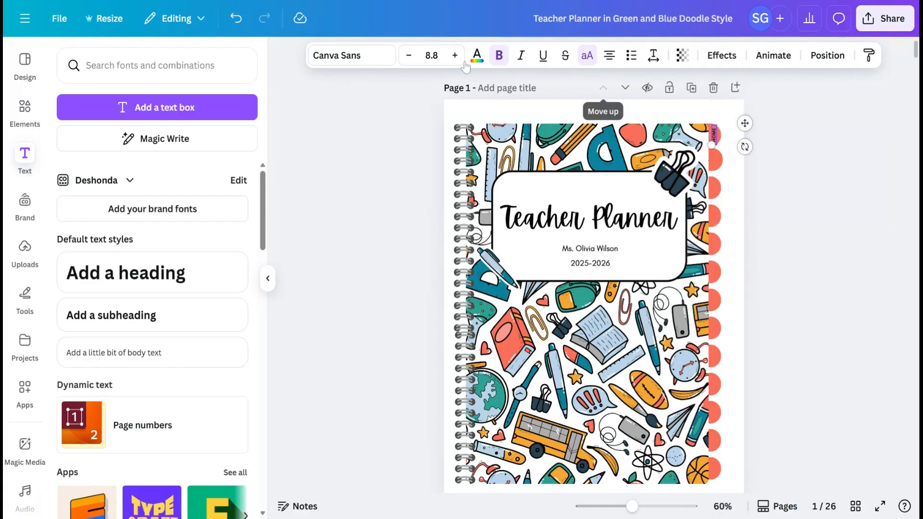
pyautogui.click(721, 121)
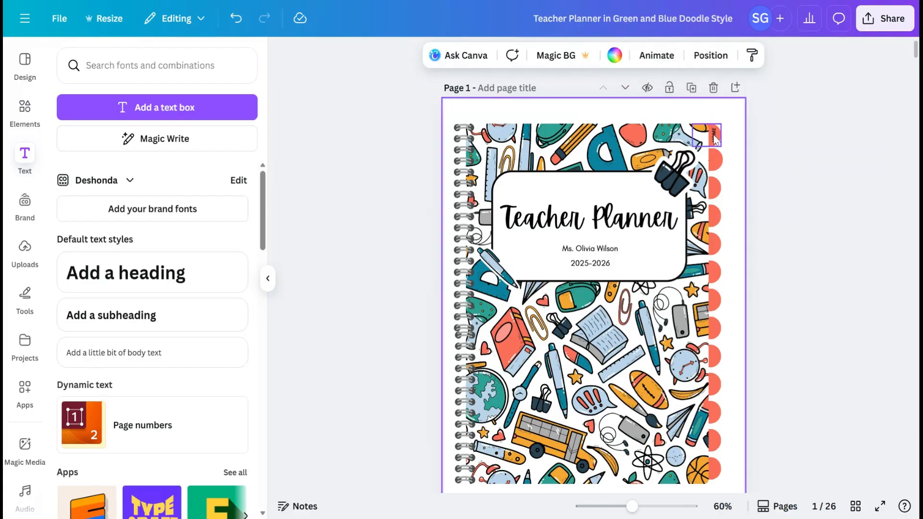
pyautogui.click(714, 135)
pyautogui.click(756, 99)
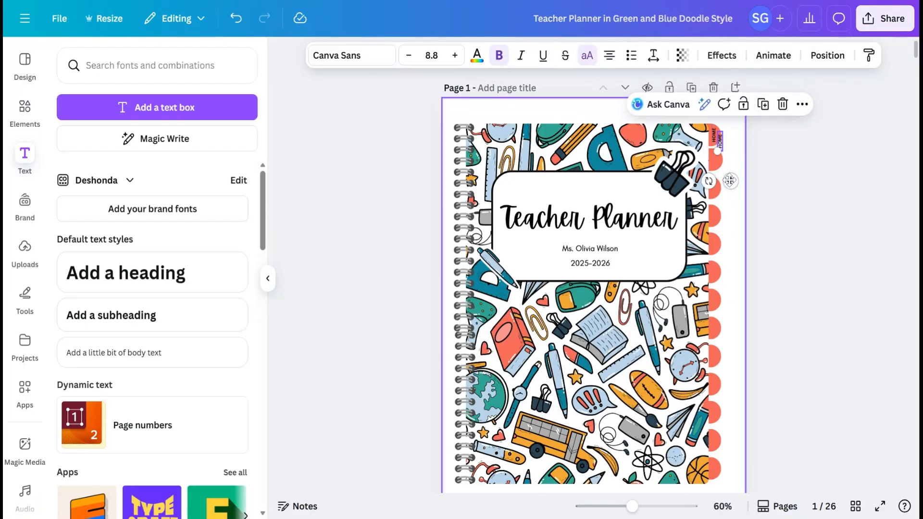
pyautogui.moveTo(730, 181); pyautogui.dragTo(734, 197)
pyautogui.hotkey('shift', 'Left')
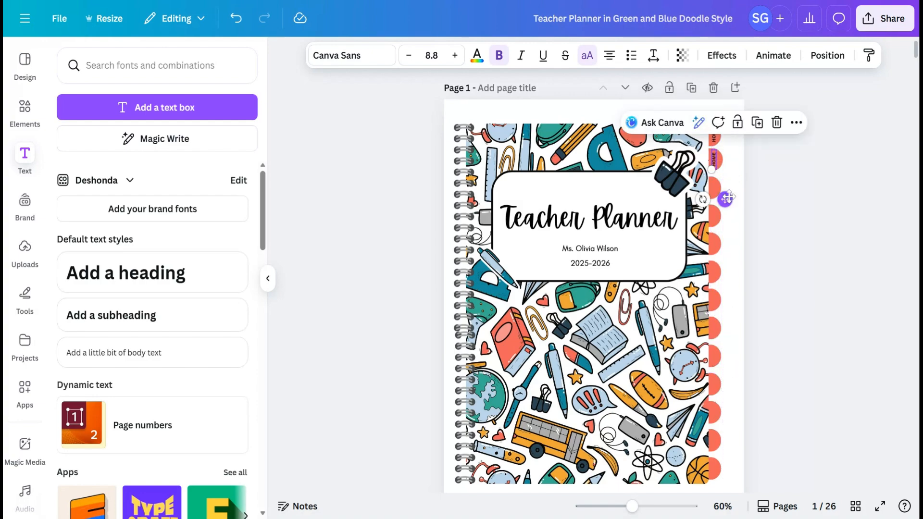
# Step: Replace the text of the copied label on the second side tab with "JAN"
pyautogui.doubleClick(712, 157)
pyautogui.press('BackSpace')
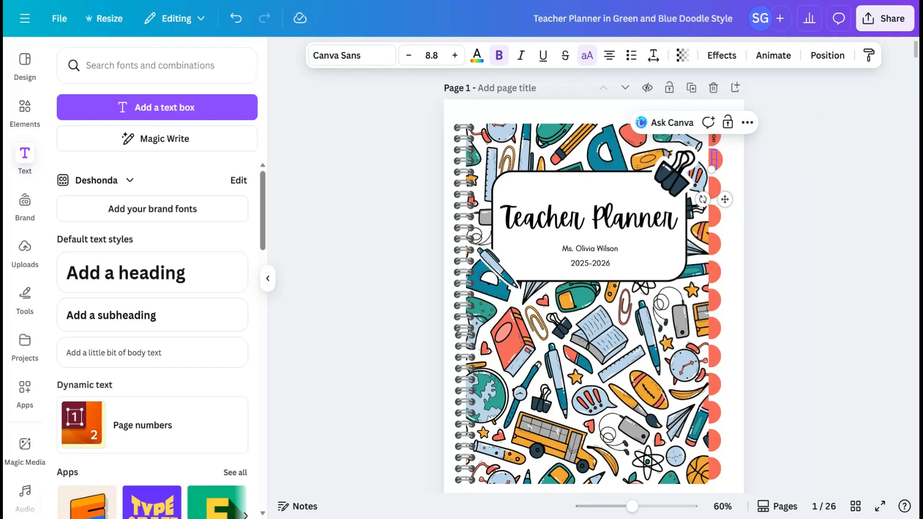
pyautogui.write('J')
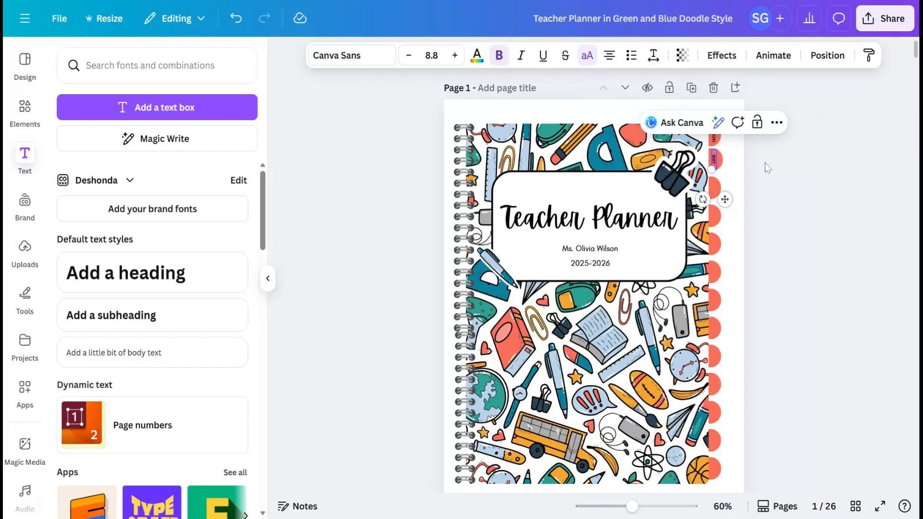
pyautogui.write('AN')
pyautogui.click(746, 157)
pyautogui.click(715, 160)
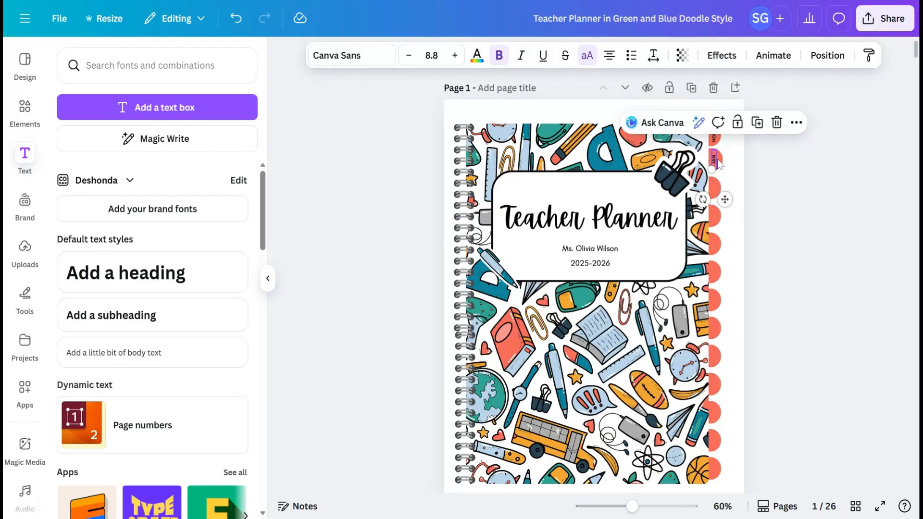
# Step: Duplicate the JAN label onto the third side tab of the cover and change the copy's text to "FEB"
pyautogui.click(757, 123)
pyautogui.moveTo(730, 204); pyautogui.dragTo(724, 225)
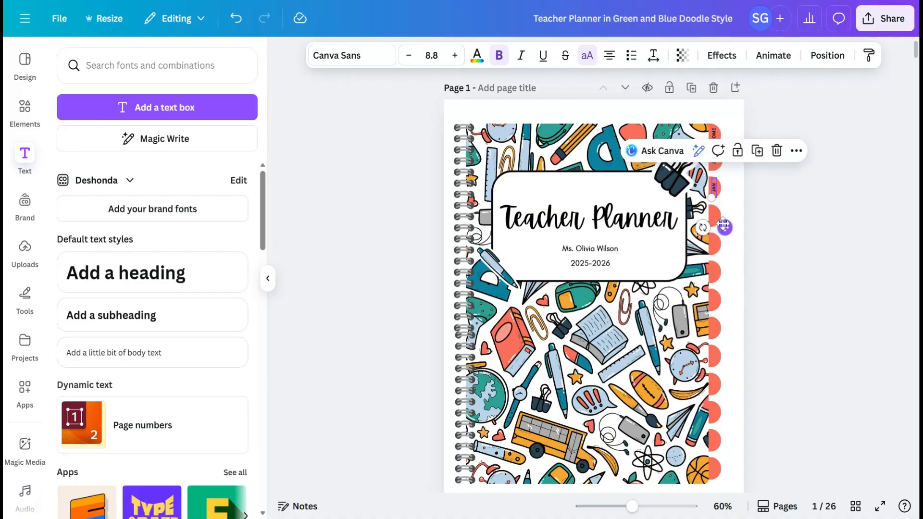
pyautogui.doubleClick(714, 187)
pyautogui.write('FEB')
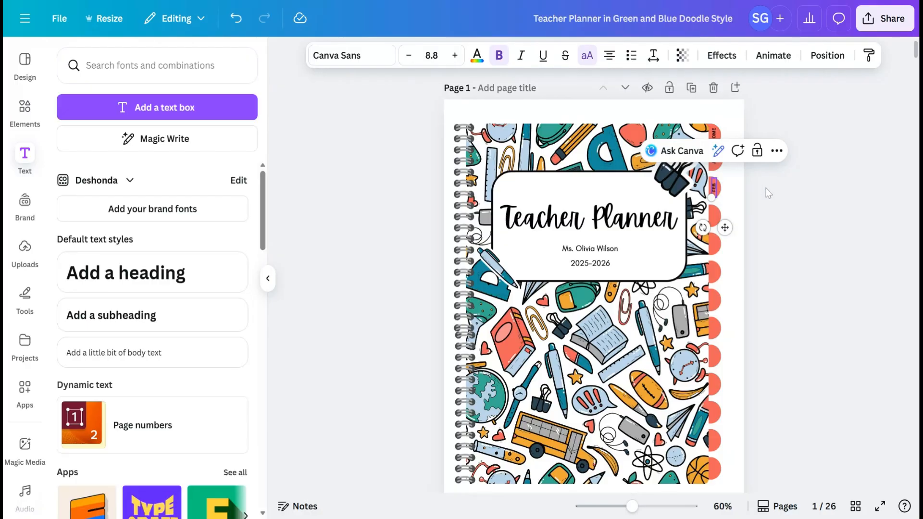
pyautogui.click(733, 191)
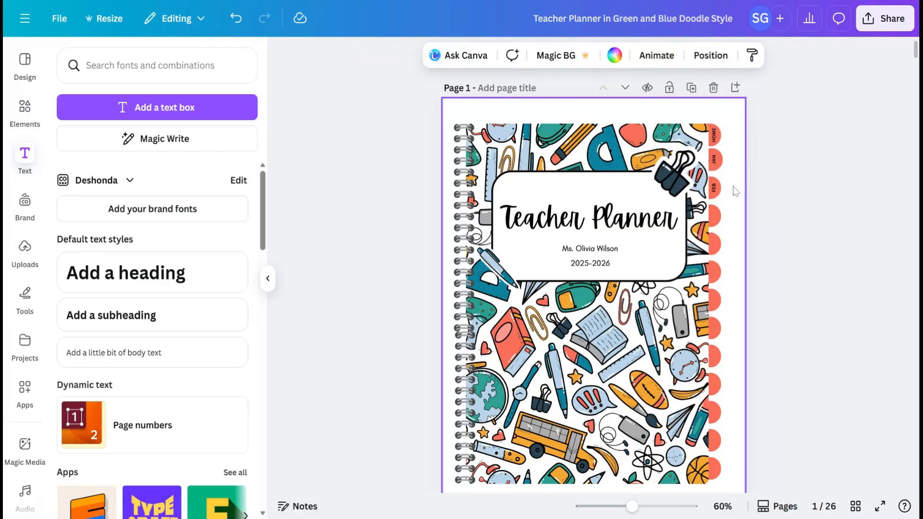
# Step: Duplicate the FEB label onto the fourth side tab and change the copy's text to "MAR"
pyautogui.click(714, 188)
pyautogui.click(757, 151)
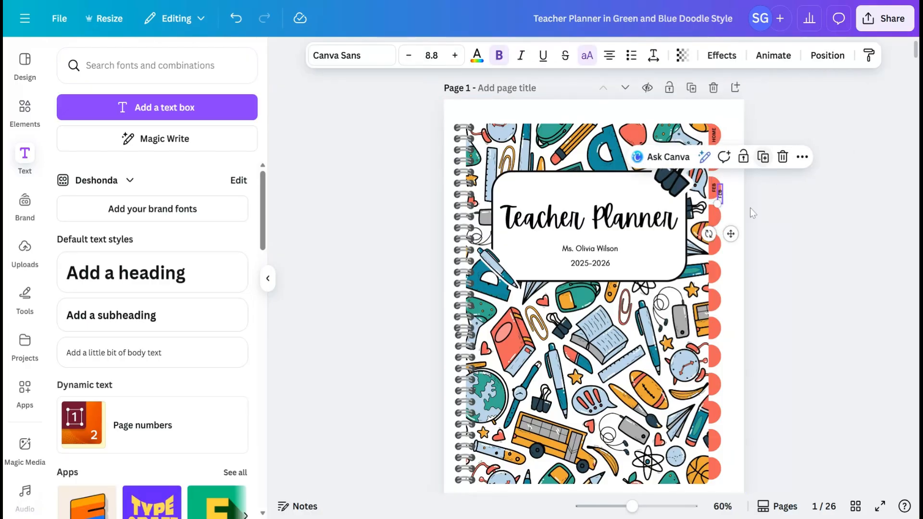
pyautogui.moveTo(731, 233); pyautogui.dragTo(727, 249)
pyautogui.doubleClick(715, 217)
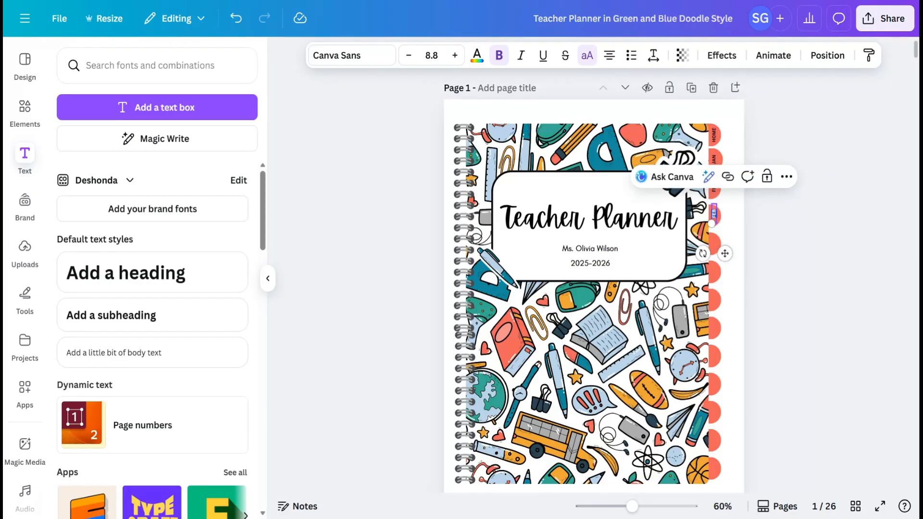
pyautogui.write('MAR')
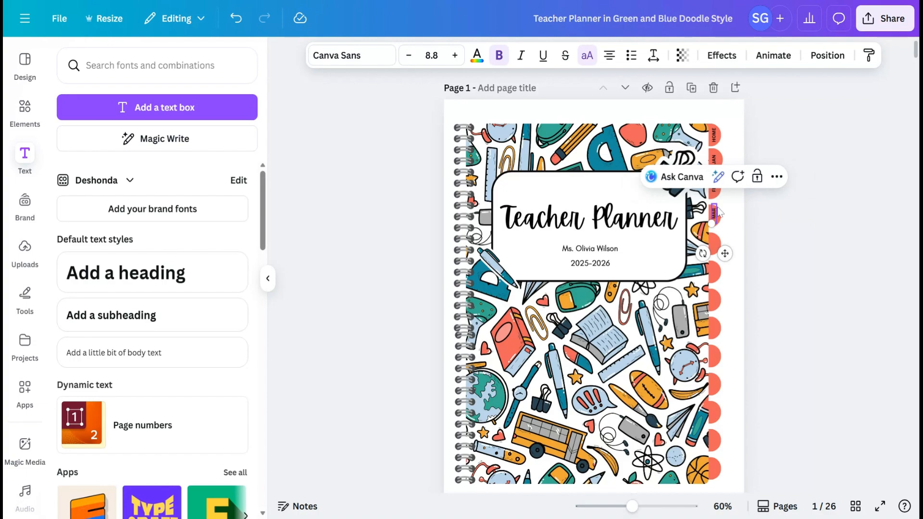
pyautogui.click(743, 238)
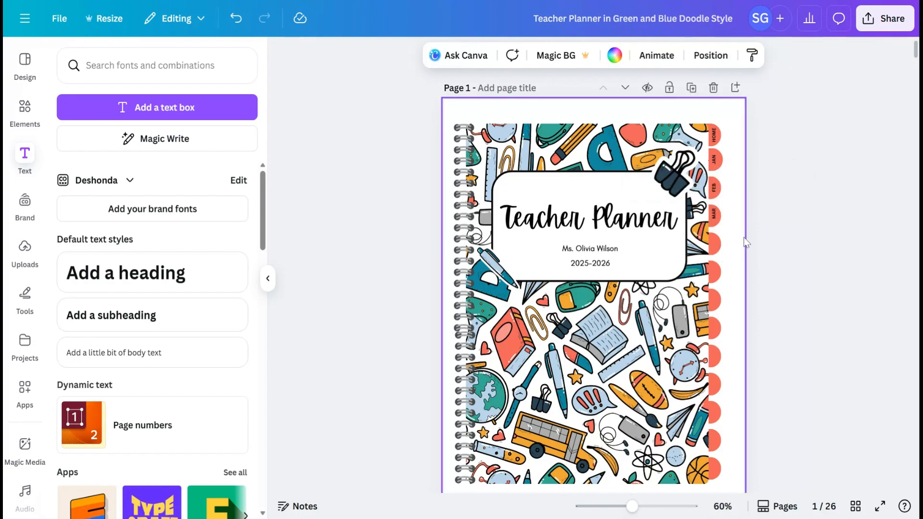
# Step: Continue copying the label down the cover's side tabs, relabelling the copies APR, MAY, JUN, JUL, AUG, SEP, OCT and NOV
pyautogui.click(714, 215)
pyautogui.moveTo(725, 254); pyautogui.dragTo(724, 285)
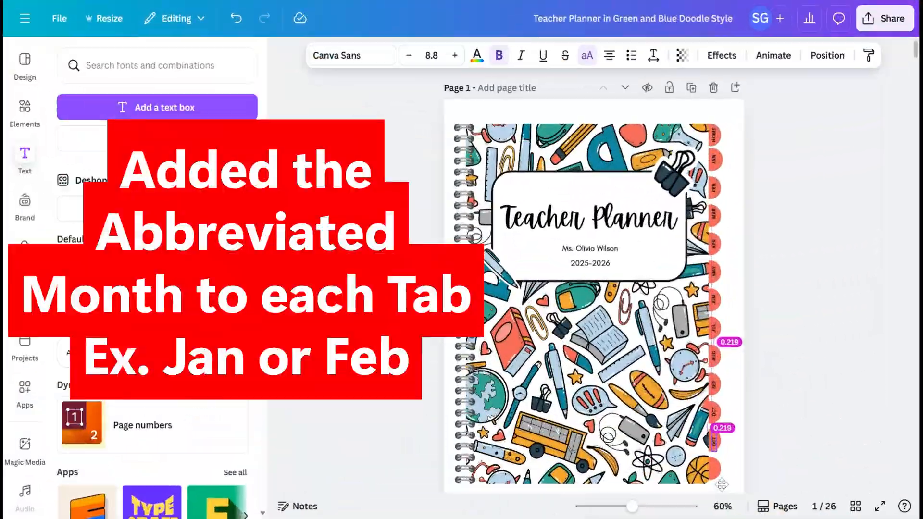
pyautogui.moveTo(721, 479); pyautogui.dragTo(722, 482)
pyautogui.doubleClick(713, 443)
pyautogui.press('BackSpace')
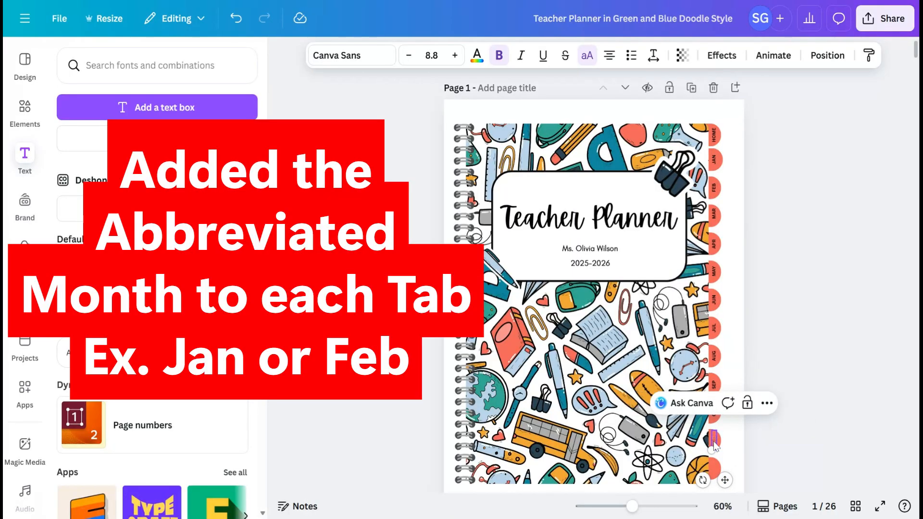
pyautogui.write('NOV')
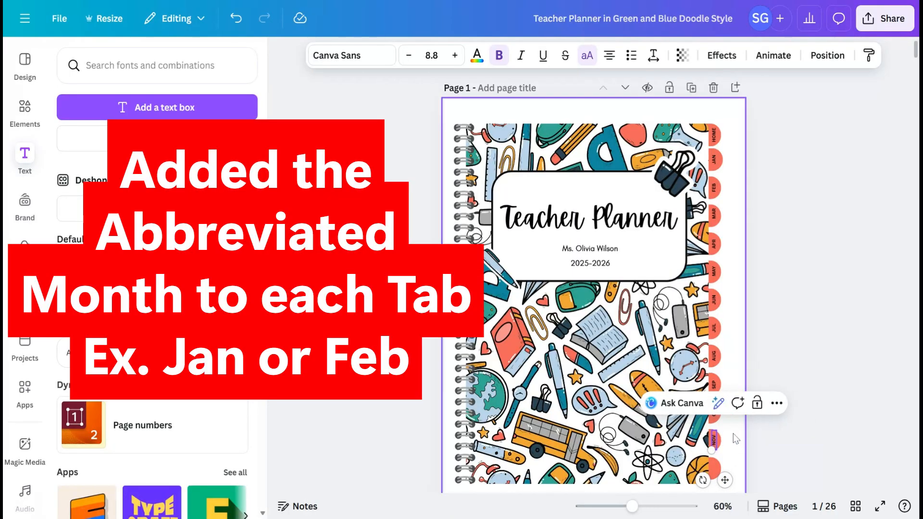
pyautogui.click(734, 433)
# Step: Duplicate the NOV label onto the last side tab and change the copy's text to "DEC"
pyautogui.click(715, 441)
pyautogui.click(752, 400)
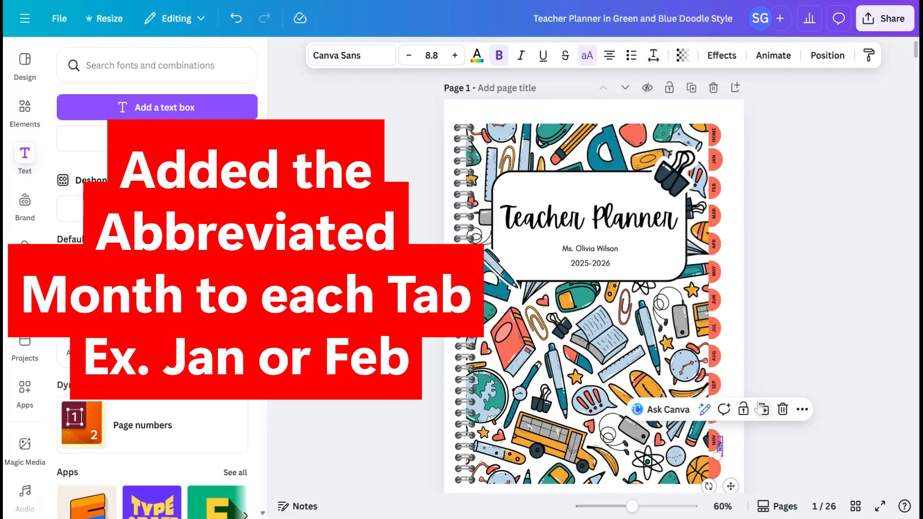
pyautogui.moveTo(727, 493); pyautogui.dragTo(724, 516)
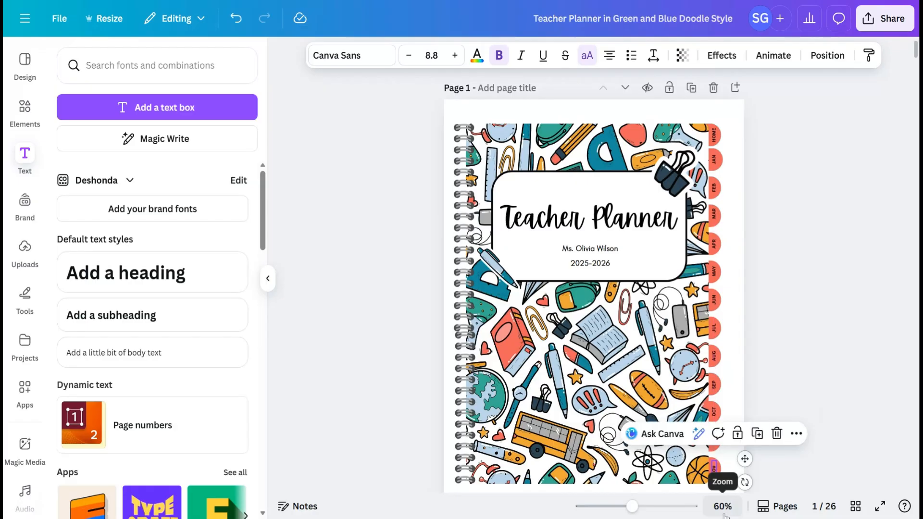
pyautogui.doubleClick(715, 473)
pyautogui.write('DEC')
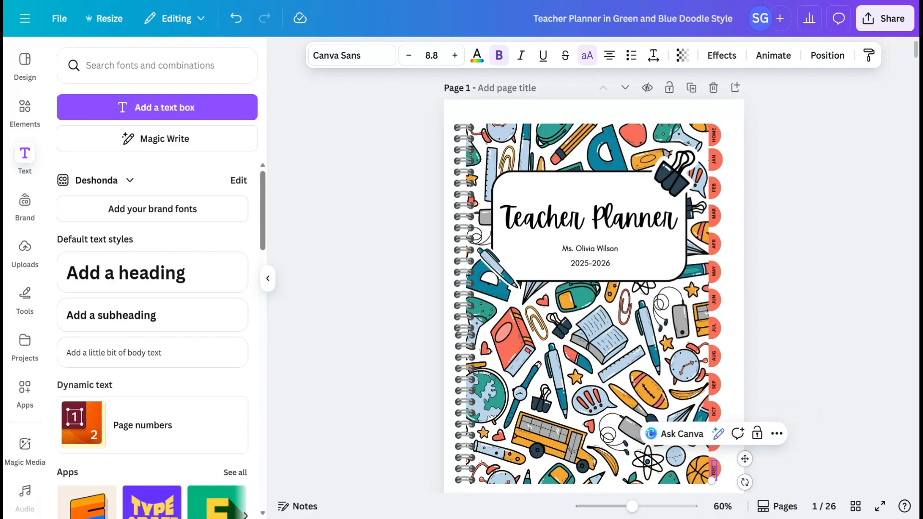
pyautogui.click(733, 398)
# Step: Review the side tabs on the page 1 cover and compare them with the cover on page 2
pyautogui.scroll(-2, 728, 346)
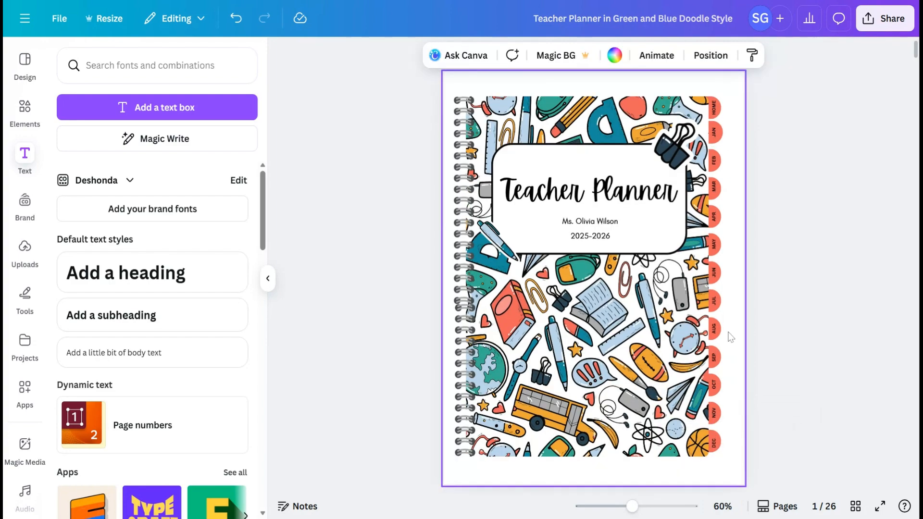
pyautogui.scroll(1, 731, 336)
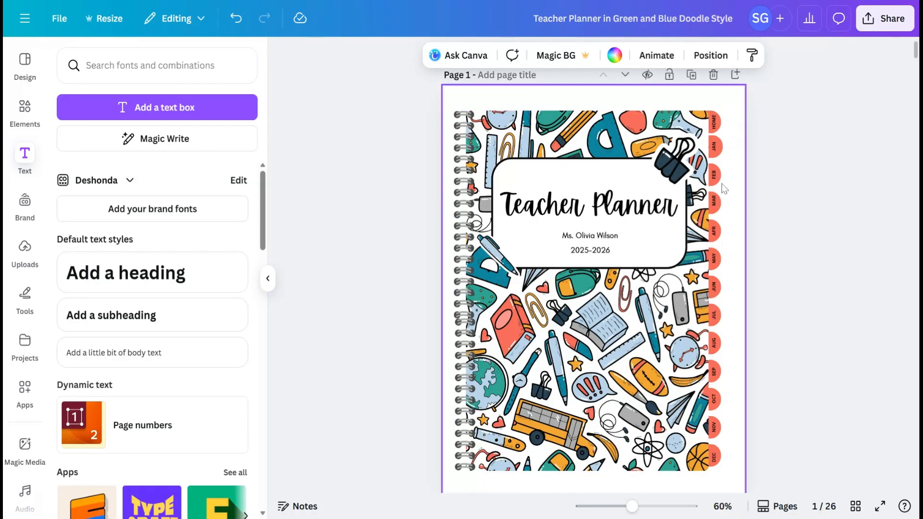
pyautogui.click(716, 123)
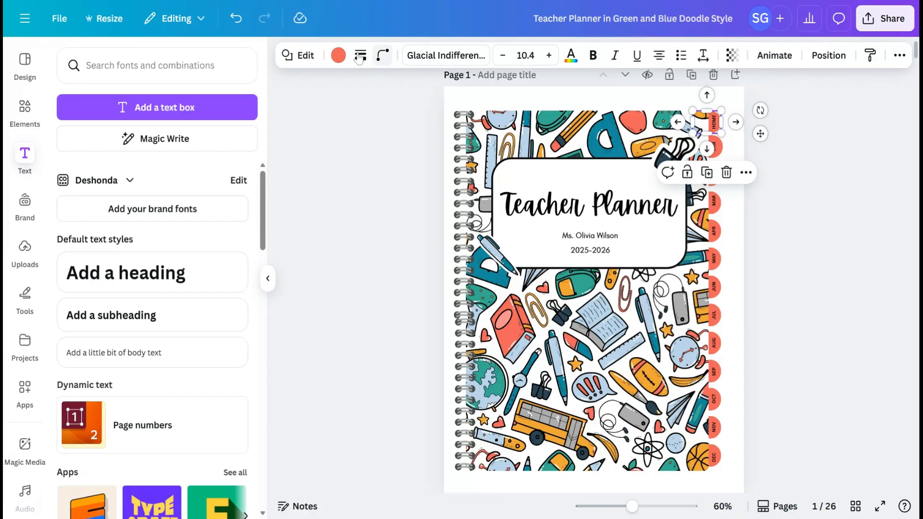
pyautogui.click(503, 130)
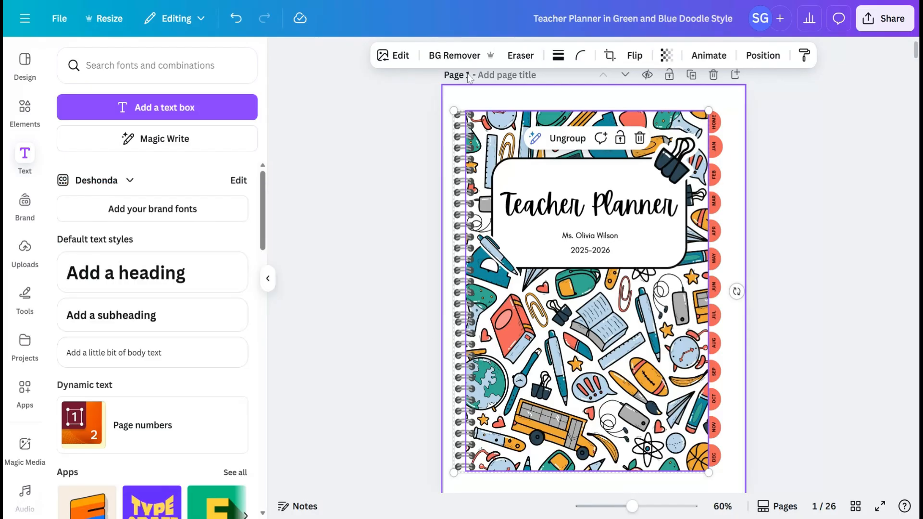
pyautogui.scroll(-8, 644, 211)
pyautogui.scroll(-3, 544, 264)
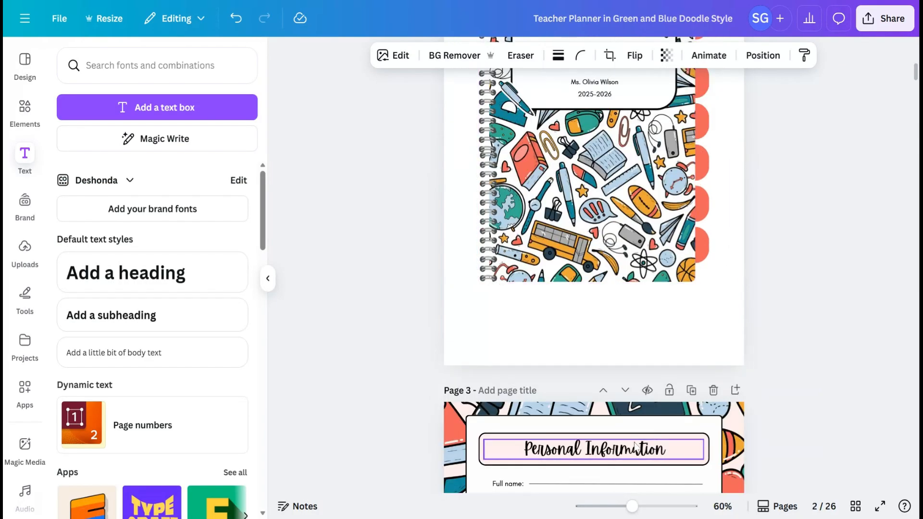
pyautogui.scroll(10, 634, 445)
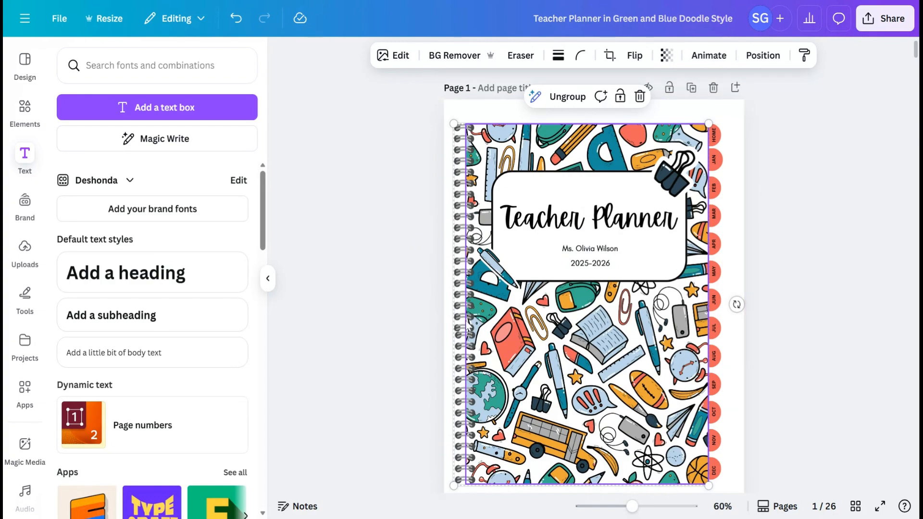
pyautogui.click(737, 125)
pyautogui.scroll(-2, 734, 123)
pyautogui.scroll(2, 652, 218)
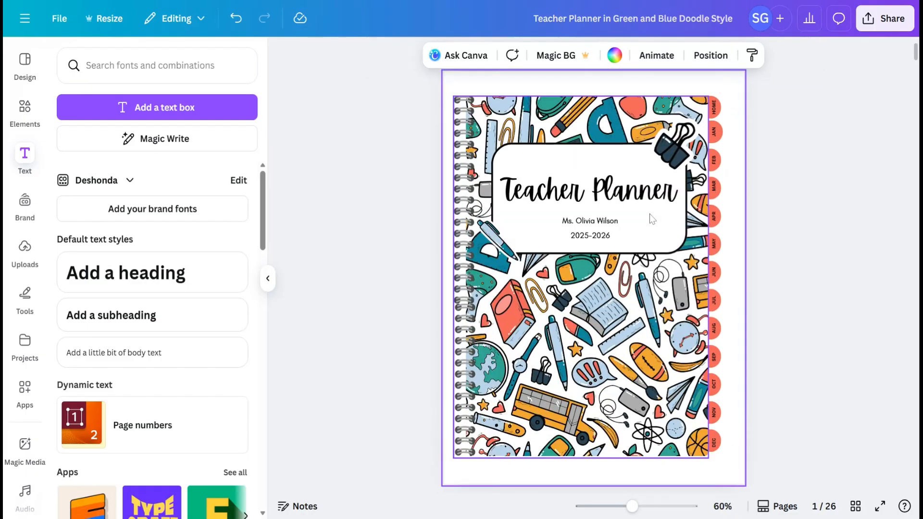
pyautogui.scroll(-5, 715, 220)
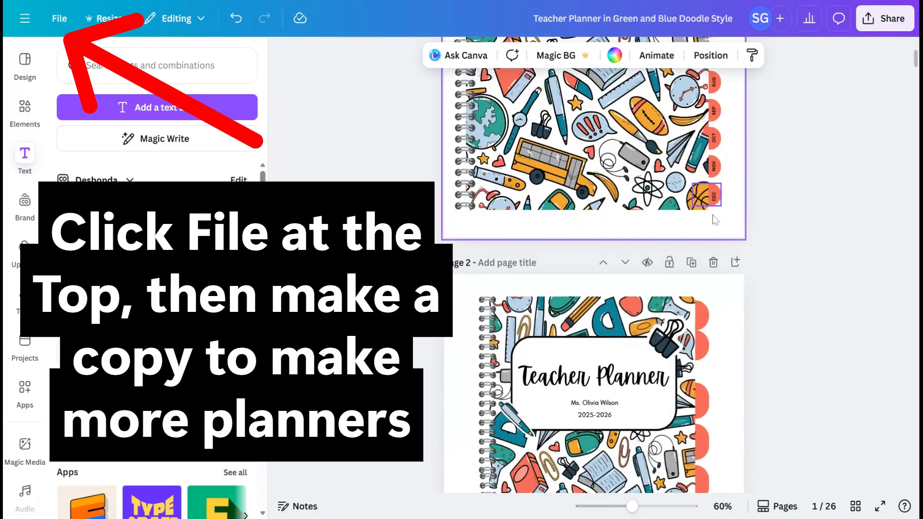
pyautogui.scroll(3, 716, 220)
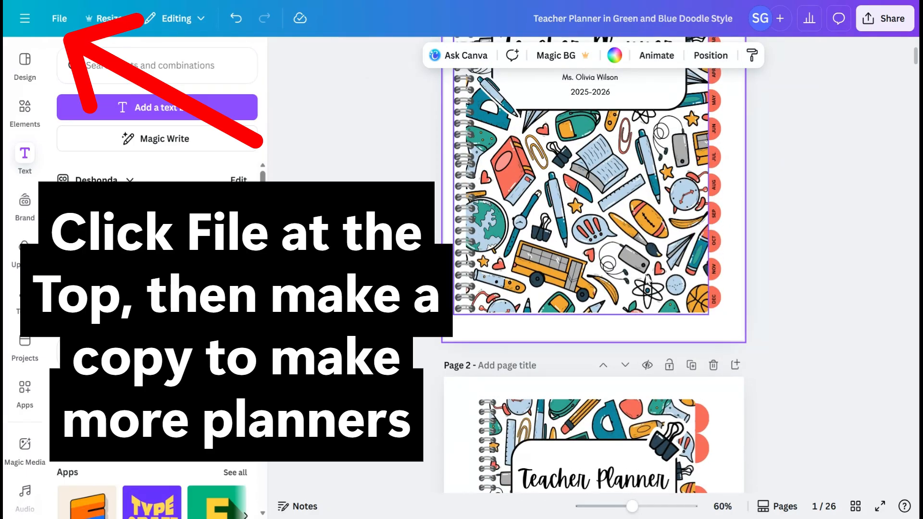
pyautogui.scroll(5, 763, 247)
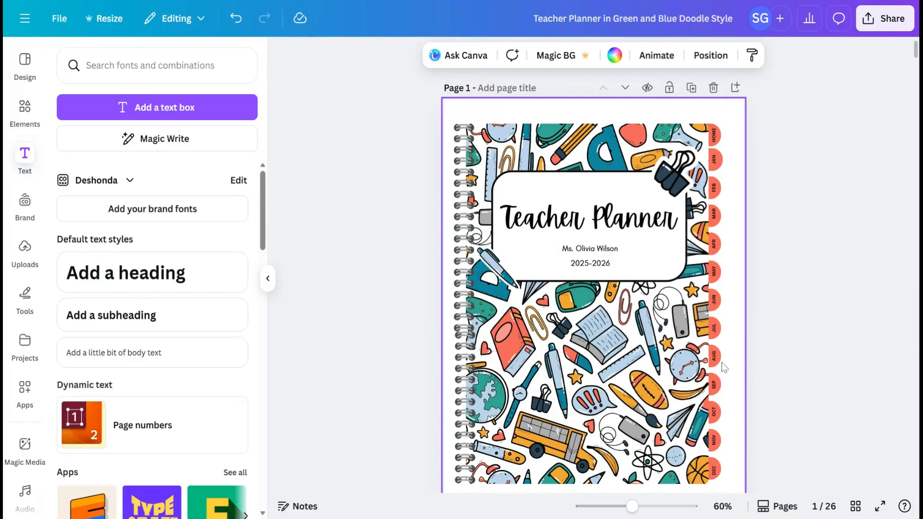
pyautogui.click(718, 360)
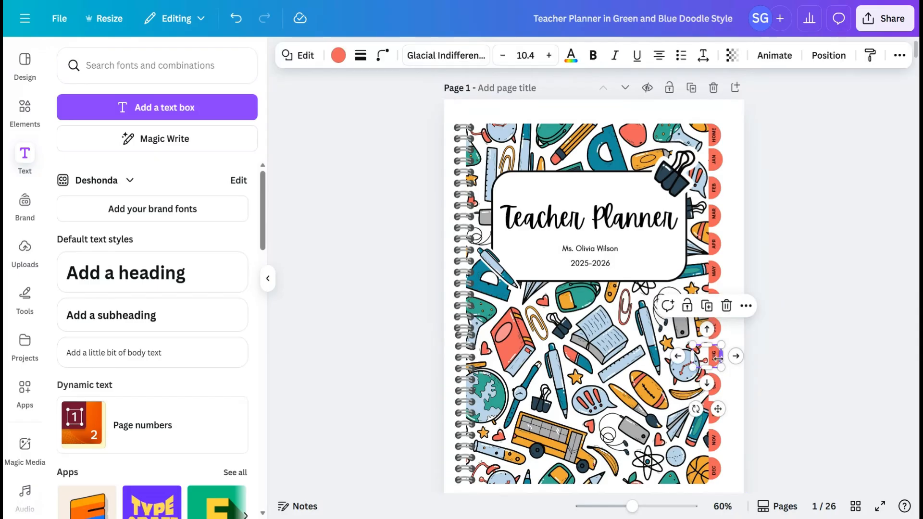
pyautogui.click(745, 306)
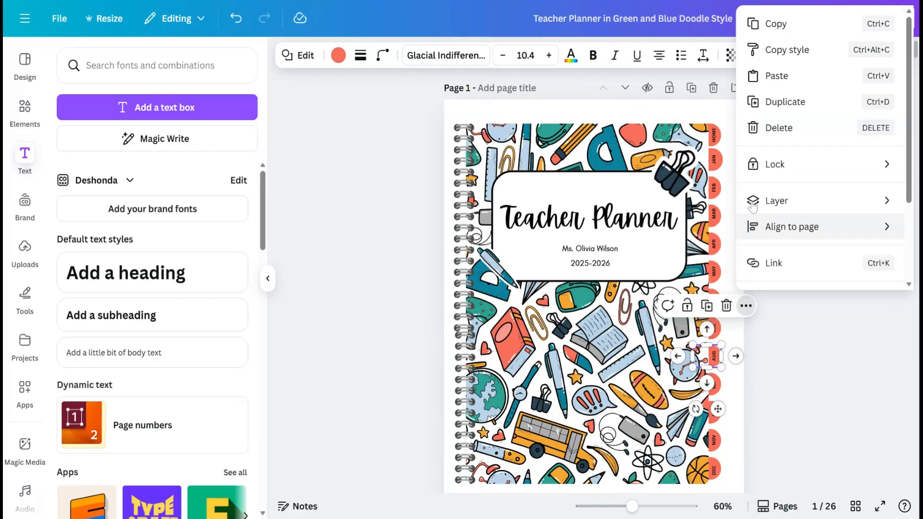
pyautogui.click(788, 268)
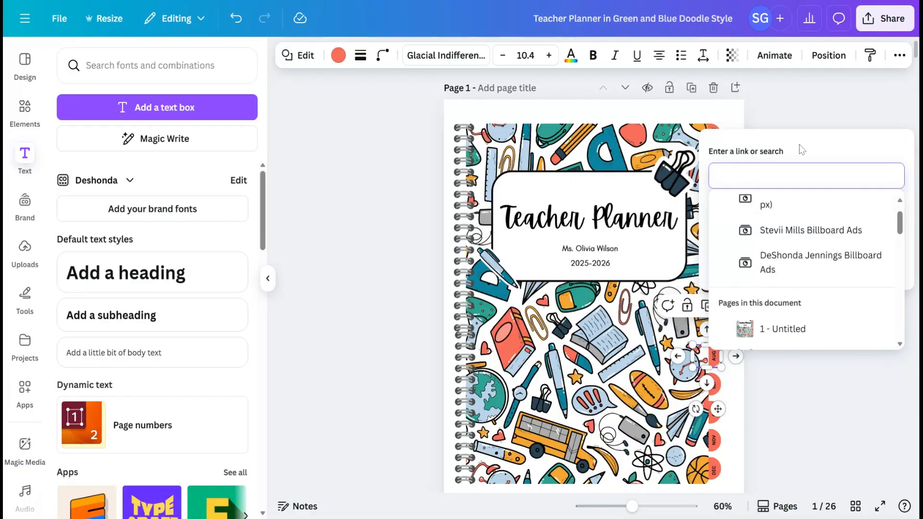
pyautogui.click(788, 329)
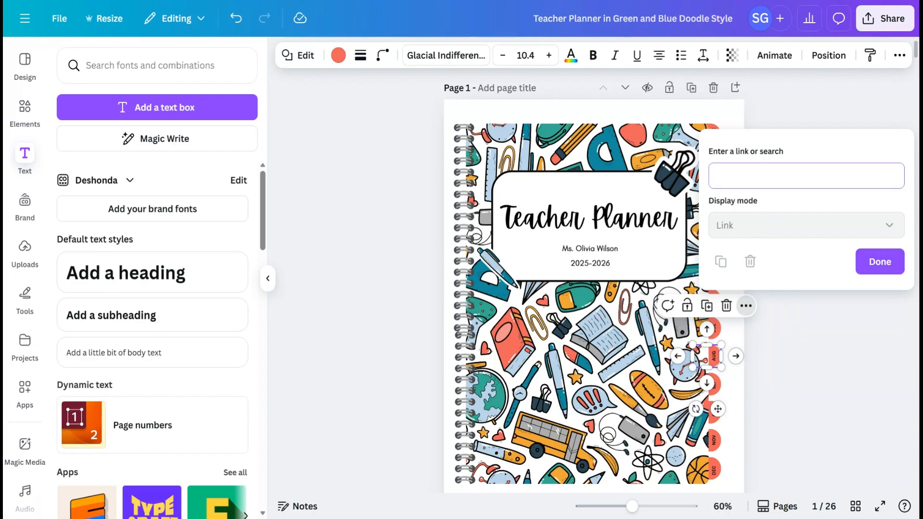
pyautogui.click(880, 261)
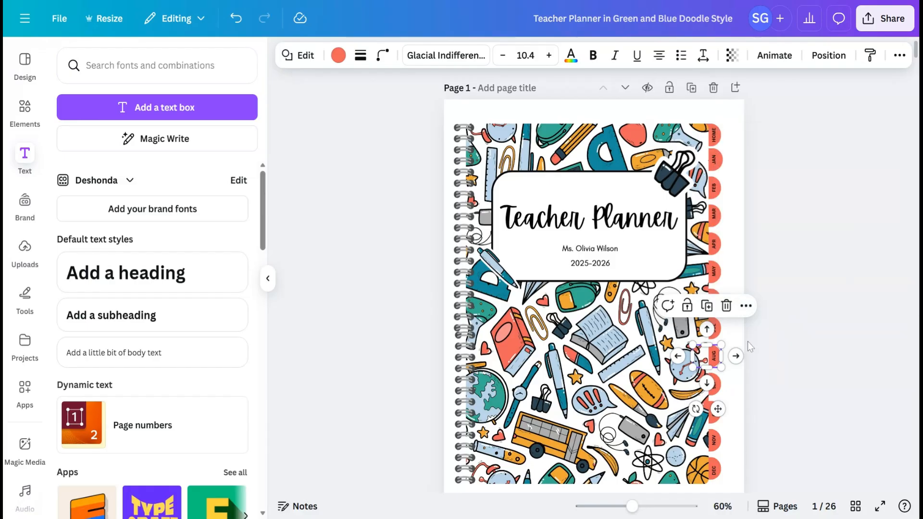
# Step: Link the AUG side tab on the cover to the document page "10 - August"
pyautogui.click(746, 306)
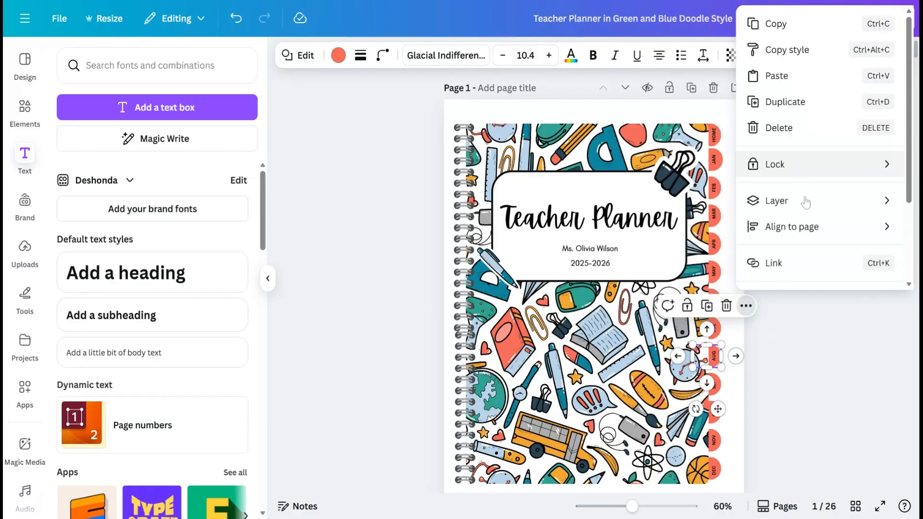
pyautogui.scroll(-2, 798, 158)
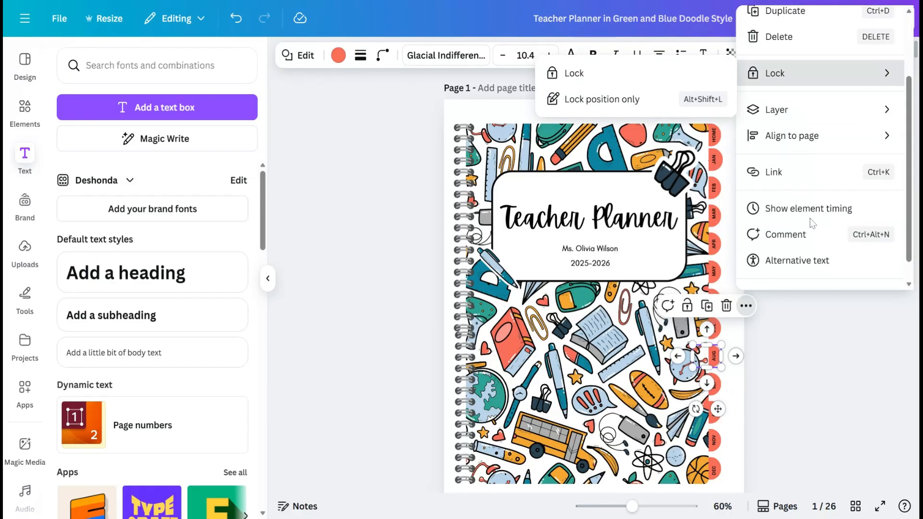
pyautogui.click(793, 180)
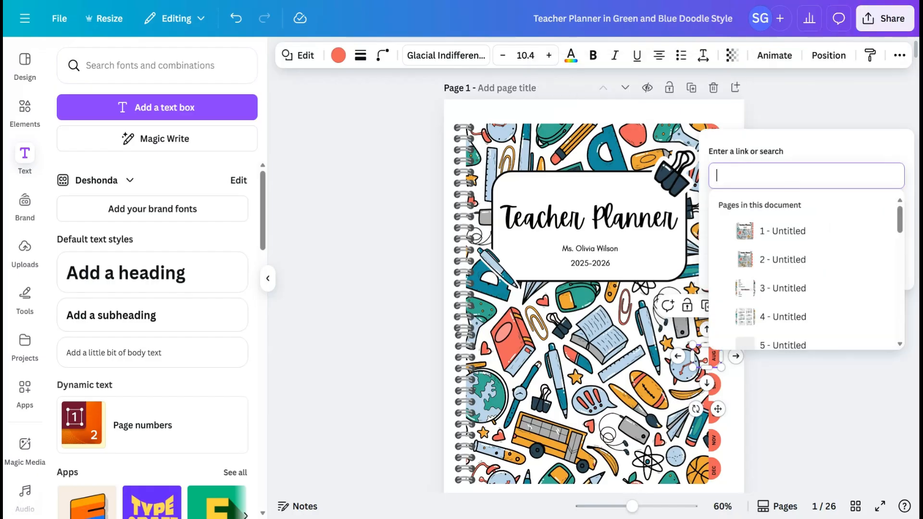
pyautogui.scroll(-5, 793, 222)
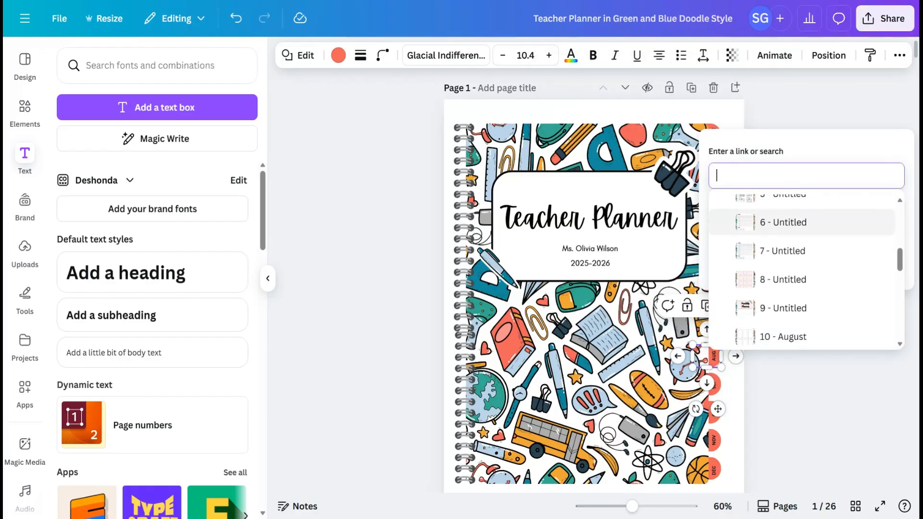
pyautogui.scroll(-5, 781, 284)
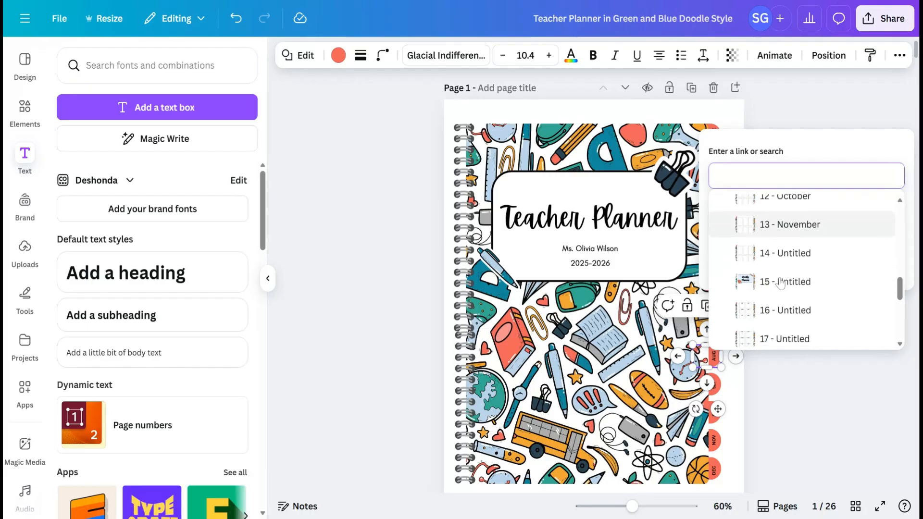
pyautogui.scroll(2, 781, 284)
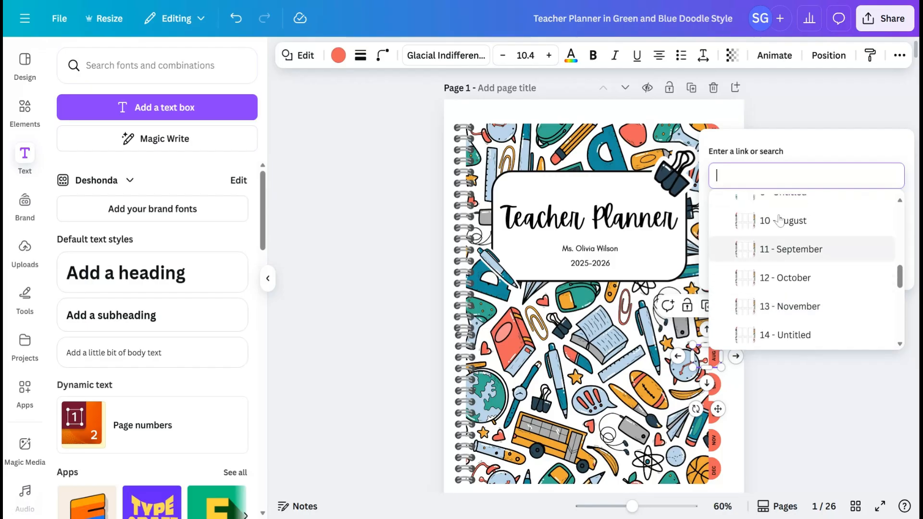
pyautogui.click(779, 222)
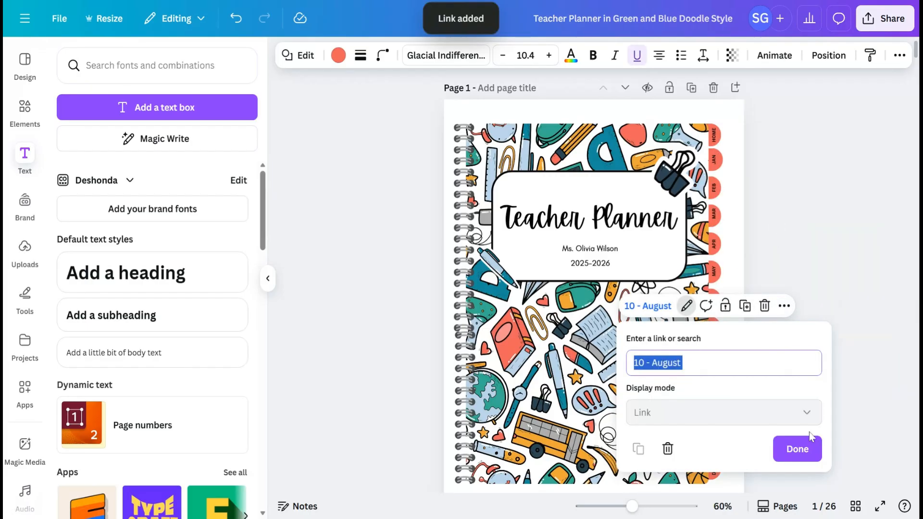
# Step: Finish the AUG tab's link, follow it to test the jump to the August page, and return to the page 1 cover
pyautogui.click(797, 449)
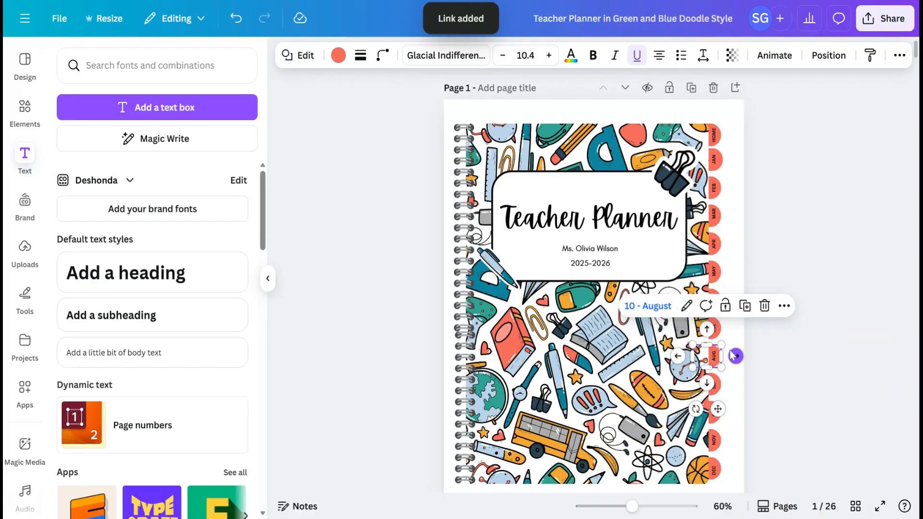
pyautogui.click(653, 308)
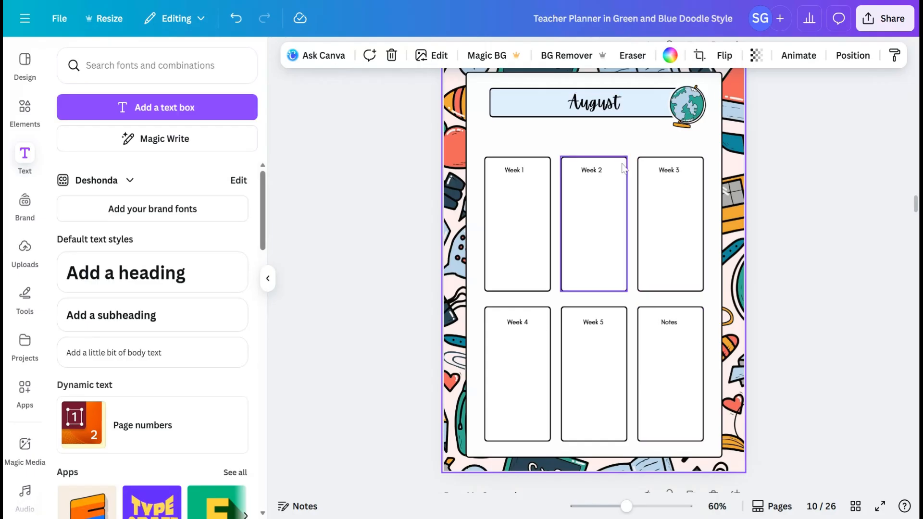
pyautogui.scroll(2, 647, 281)
pyautogui.scroll(6, 654, 281)
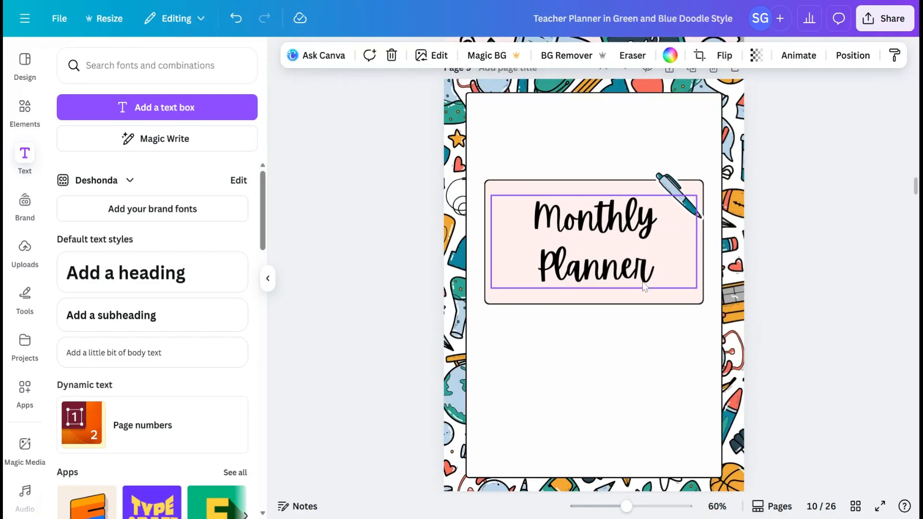
pyautogui.scroll(-2, 561, 373)
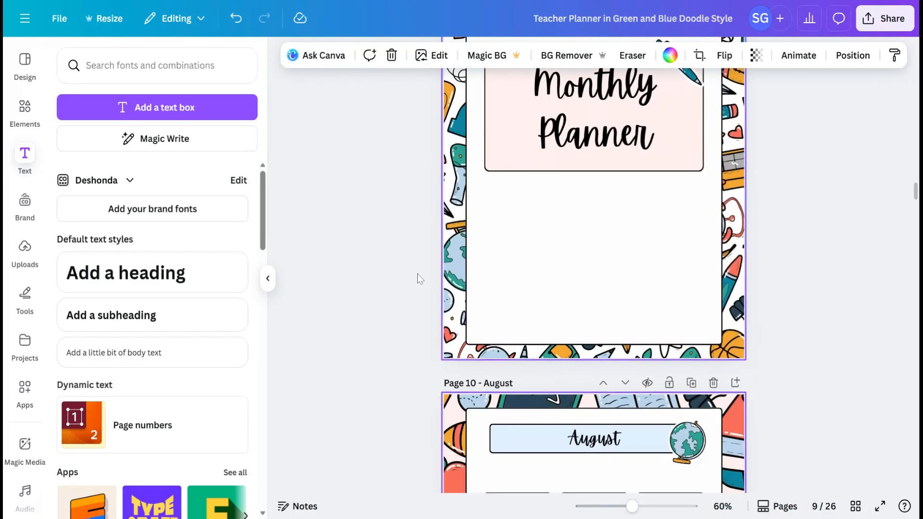
pyautogui.scroll(5, 501, 216)
pyautogui.scroll(10, 502, 220)
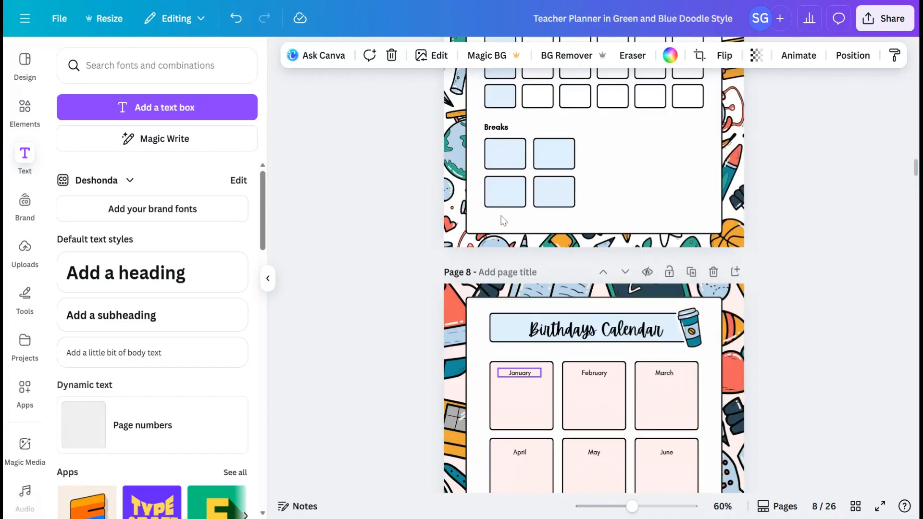
pyautogui.scroll(20, 500, 306)
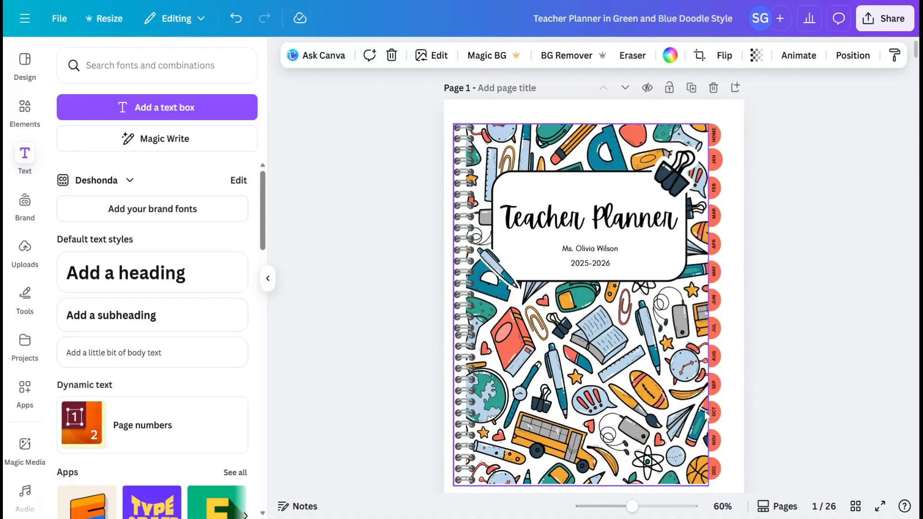
# Step: Link the SEP side tab on the cover to the document page "11 - September"
pyautogui.scroll(-1, 714, 385)
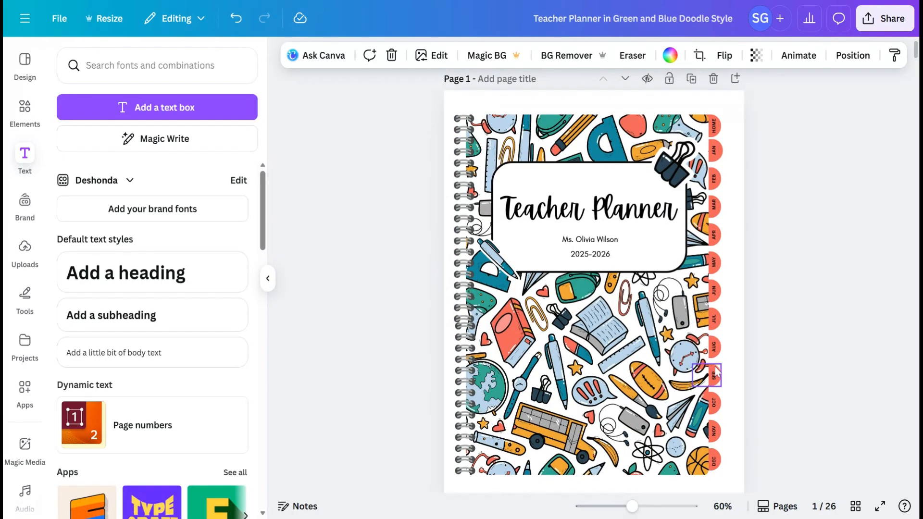
pyautogui.click(717, 372)
pyautogui.click(744, 325)
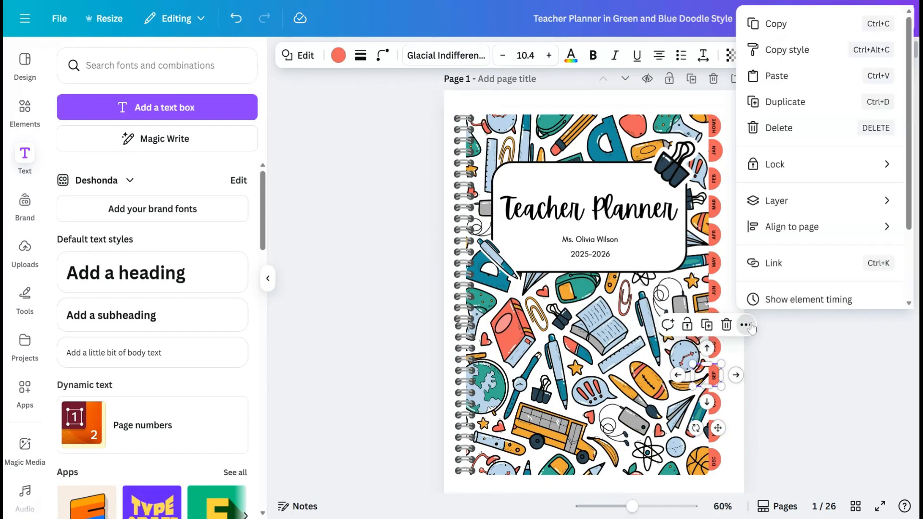
pyautogui.click(786, 264)
pyautogui.scroll(-3, 788, 284)
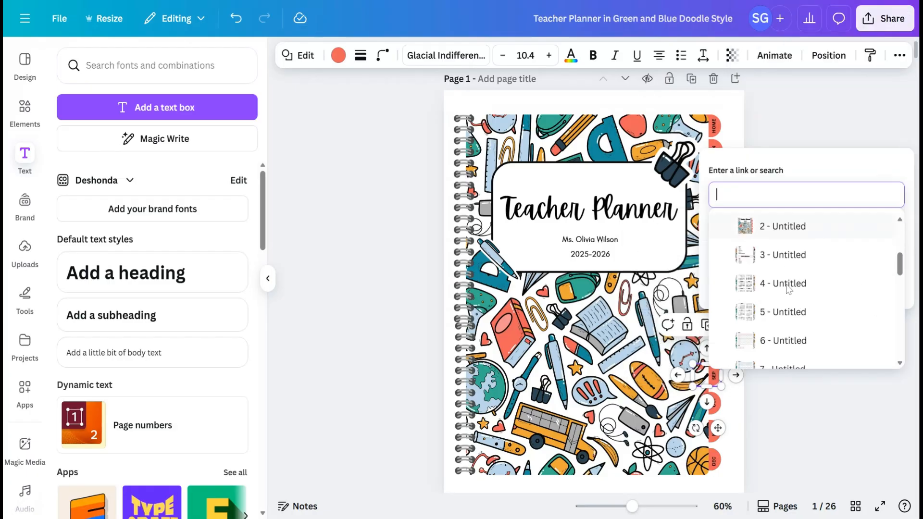
pyautogui.scroll(-4, 789, 289)
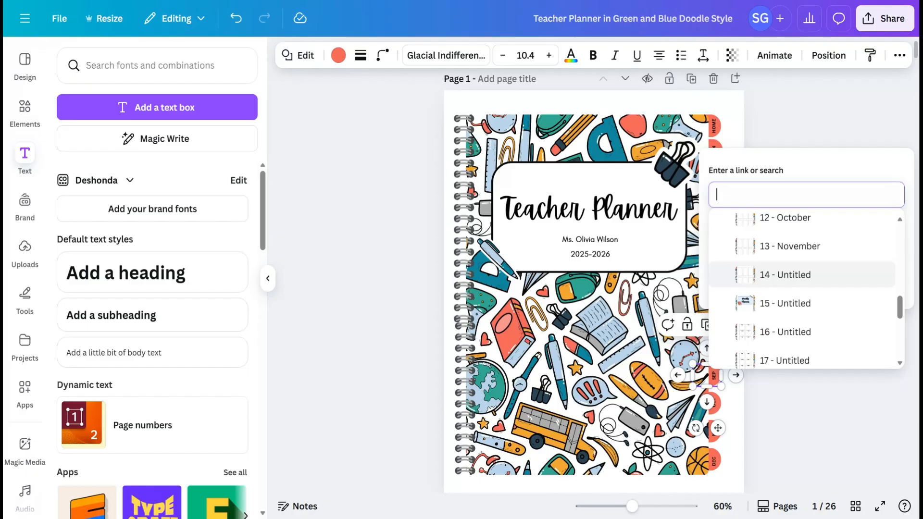
pyautogui.scroll(-3, 780, 292)
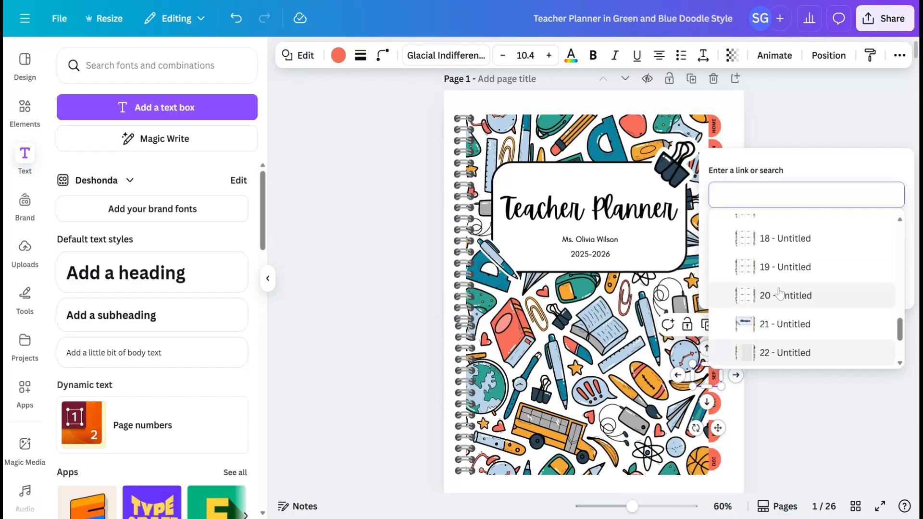
pyautogui.scroll(-2, 779, 293)
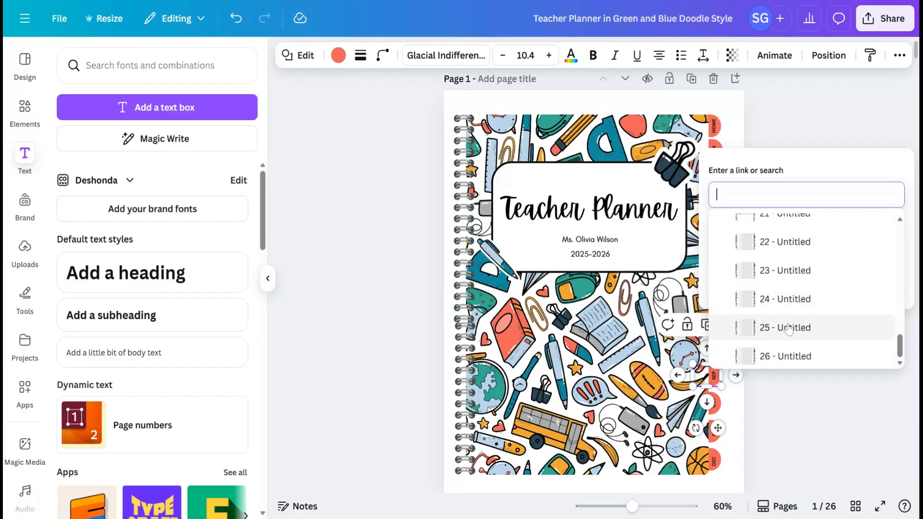
pyautogui.scroll(6, 796, 298)
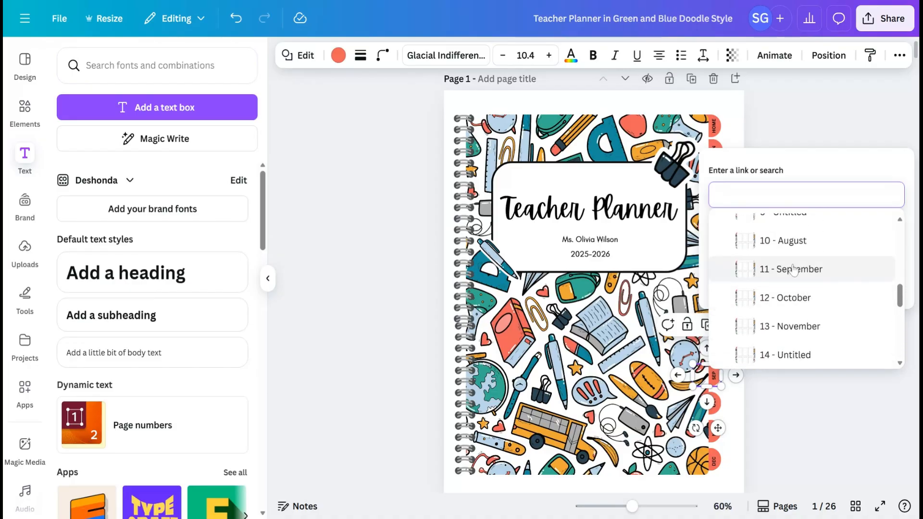
pyautogui.click(792, 269)
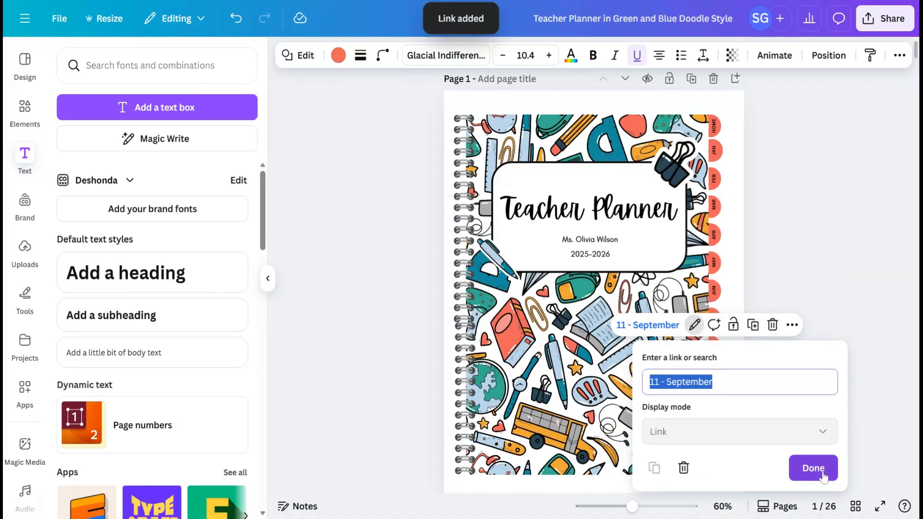
pyautogui.click(820, 471)
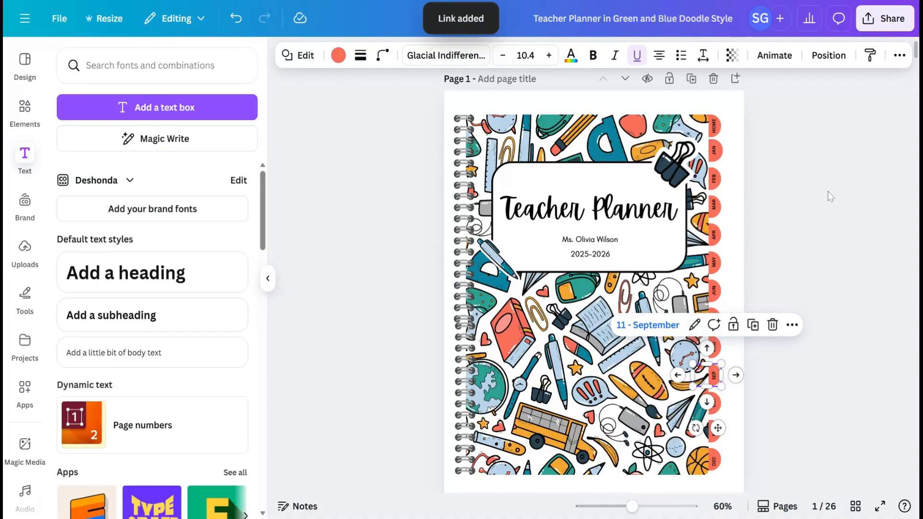
pyautogui.click(737, 140)
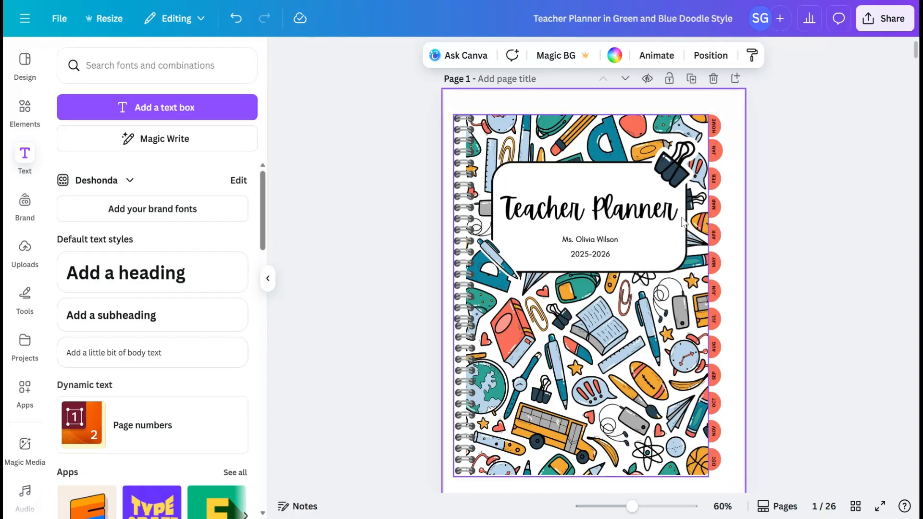
pyautogui.scroll(-8, 705, 316)
pyautogui.scroll(-10, 705, 315)
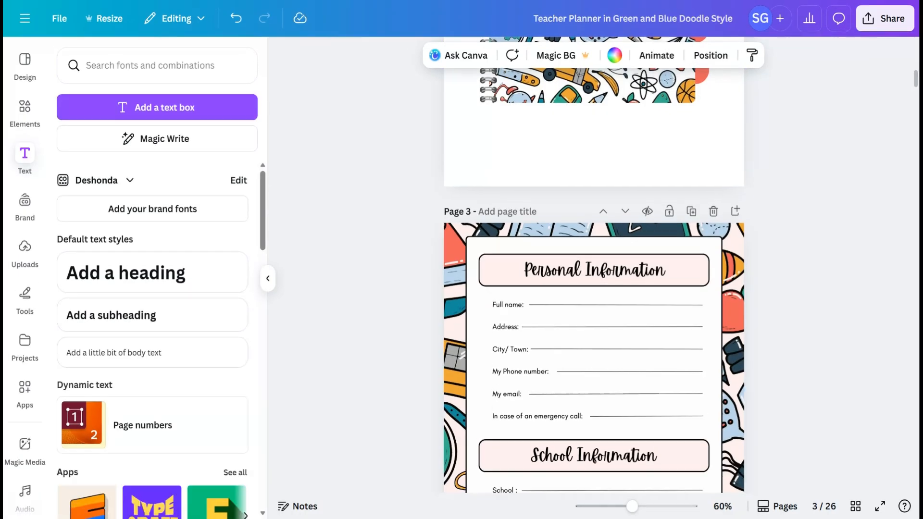
pyautogui.scroll(6, 463, 216)
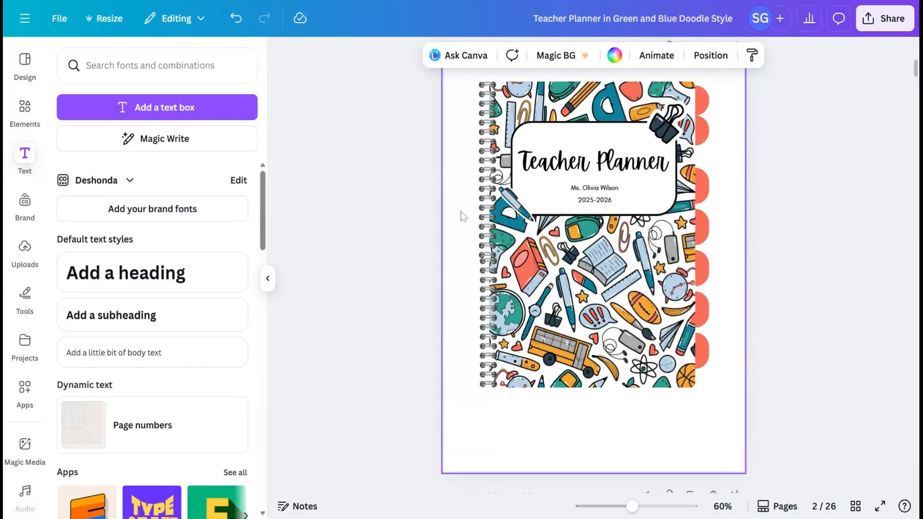
pyautogui.scroll(3, 477, 213)
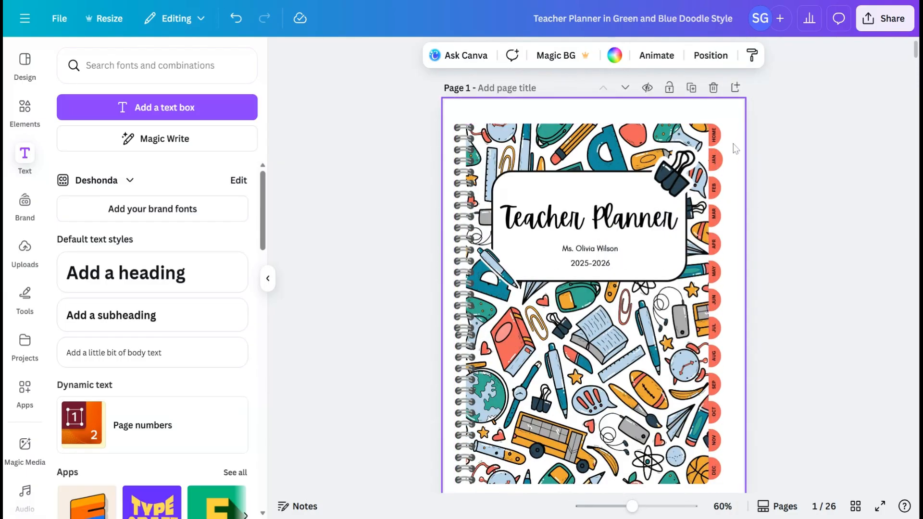
pyautogui.scroll(-4, 698, 335)
pyautogui.scroll(4, 692, 346)
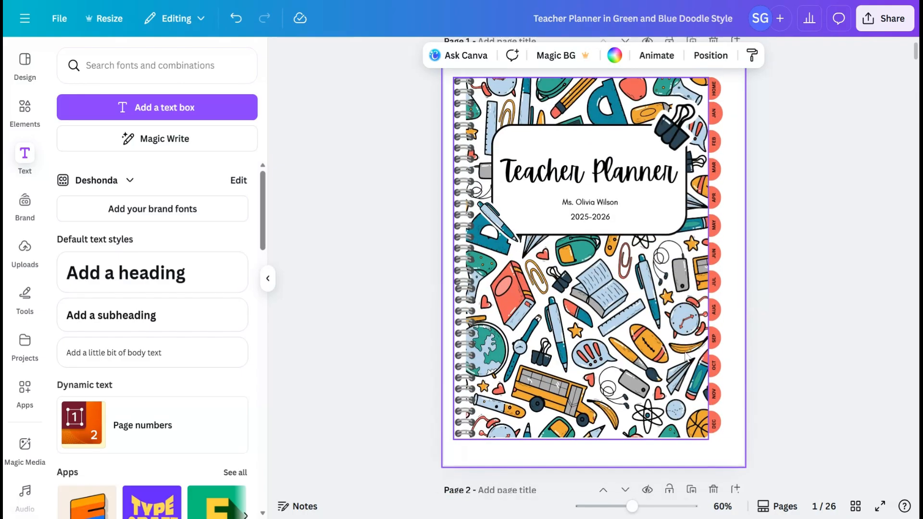